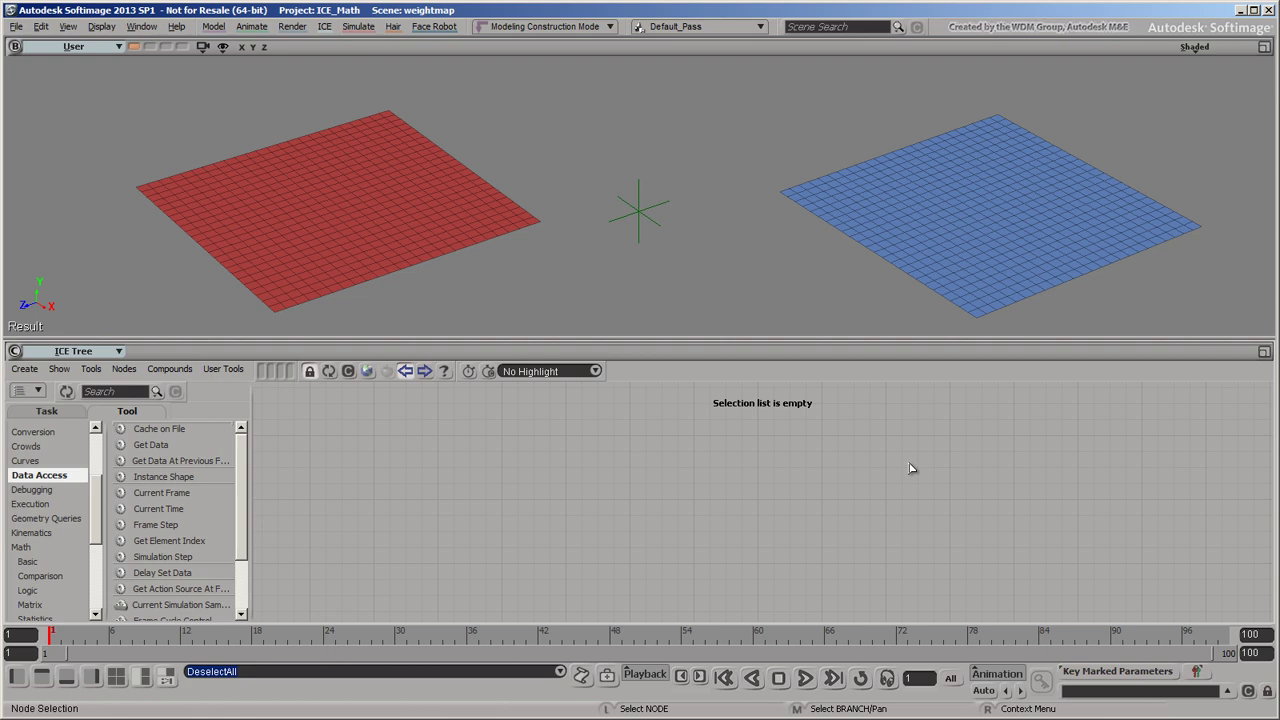
# Step: Inspect the blue and red grids and select the null's whole branch in the scene explorer to check the hierarchy
pyautogui.click(886, 260)
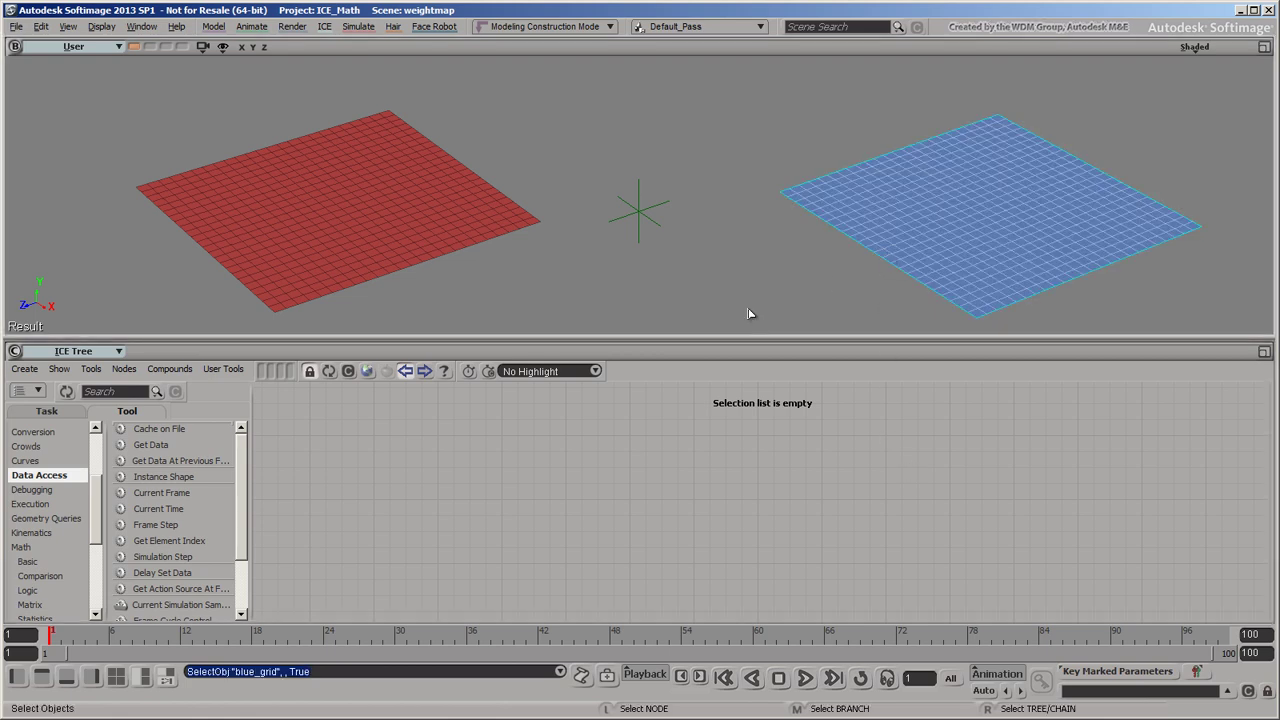
pyautogui.click(474, 238)
pyautogui.press('8')
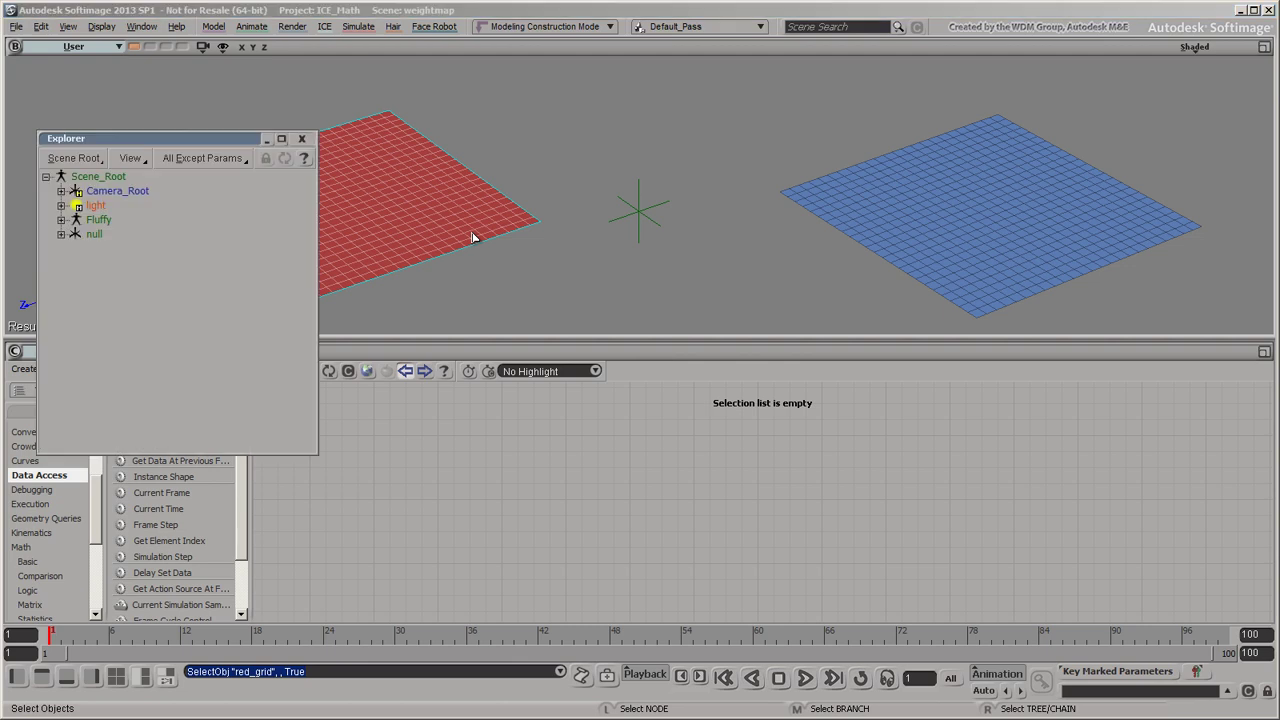
pyautogui.click(61, 235)
pyautogui.middleClick(95, 238)
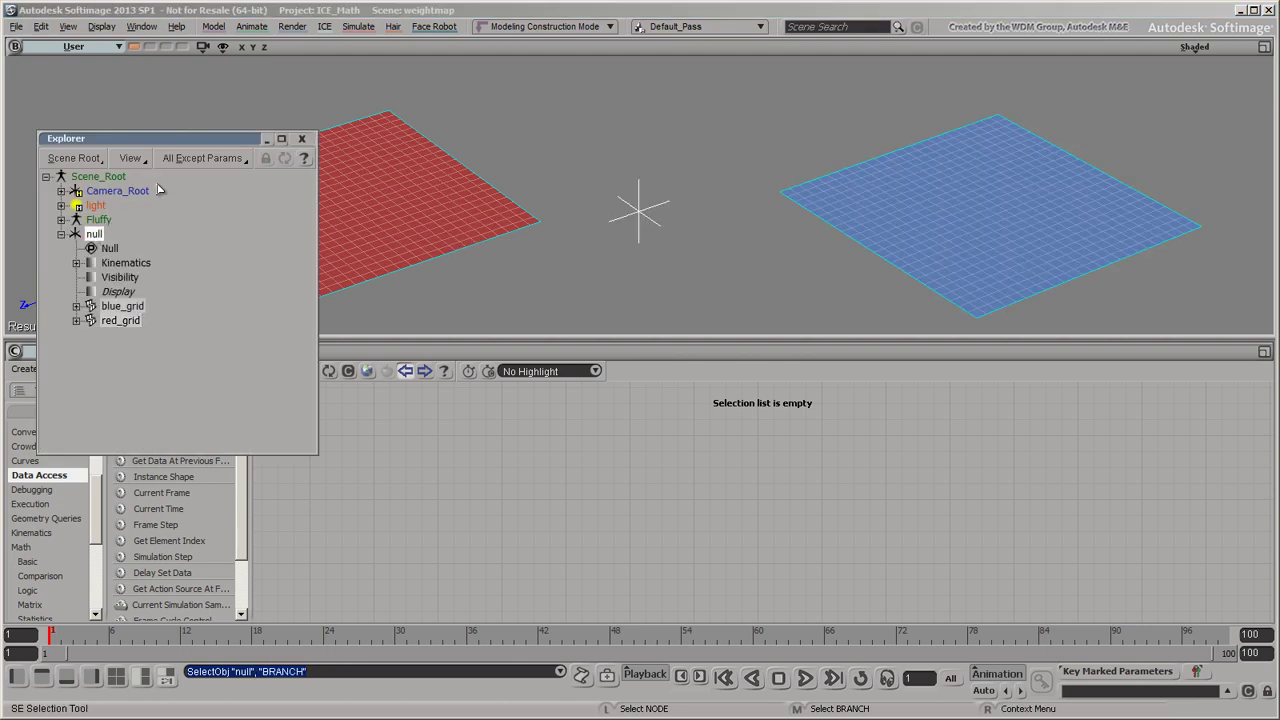
pyautogui.click(300, 139)
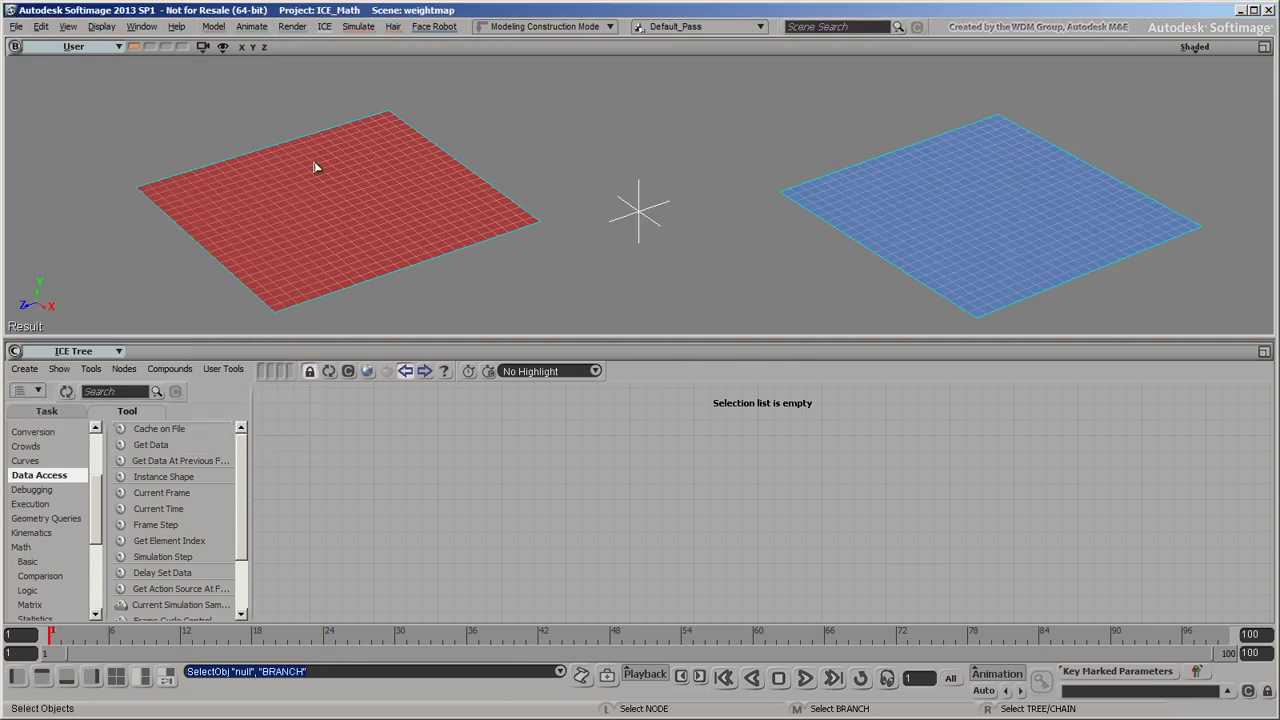
# Step: Select only the blue grid and load its ICE tree in the ICE Tree view
pyautogui.press('w')
pyautogui.press('space')
pyautogui.click(882, 245)
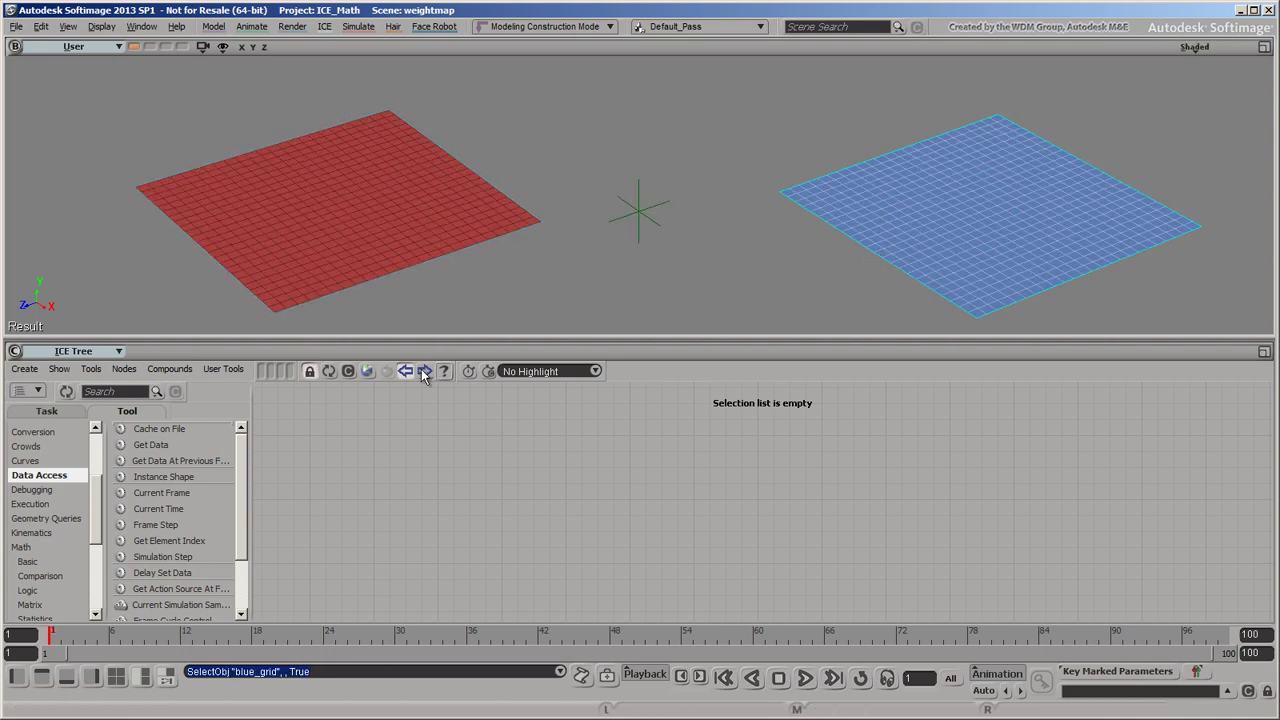
pyautogui.click(329, 371)
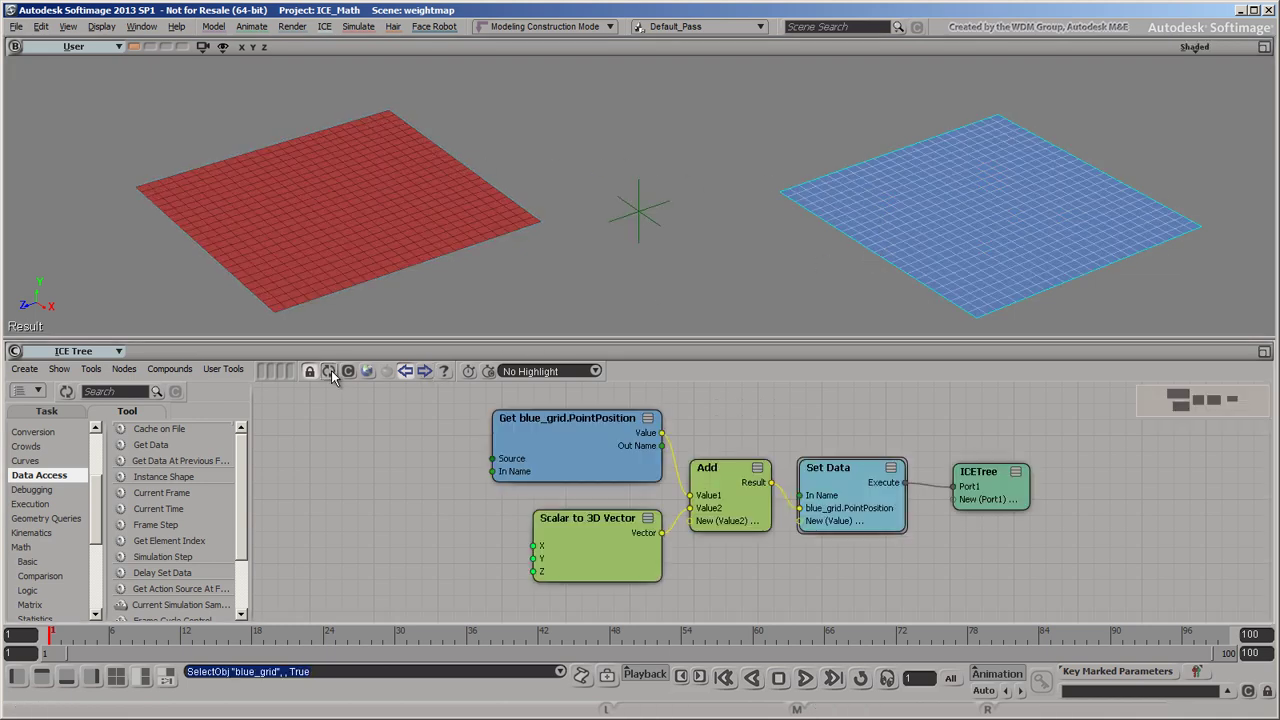
# Step: Try out the X, Y and Z values of the Scalar to 3D Vector node and return them to 0
pyautogui.doubleClick(590, 528)
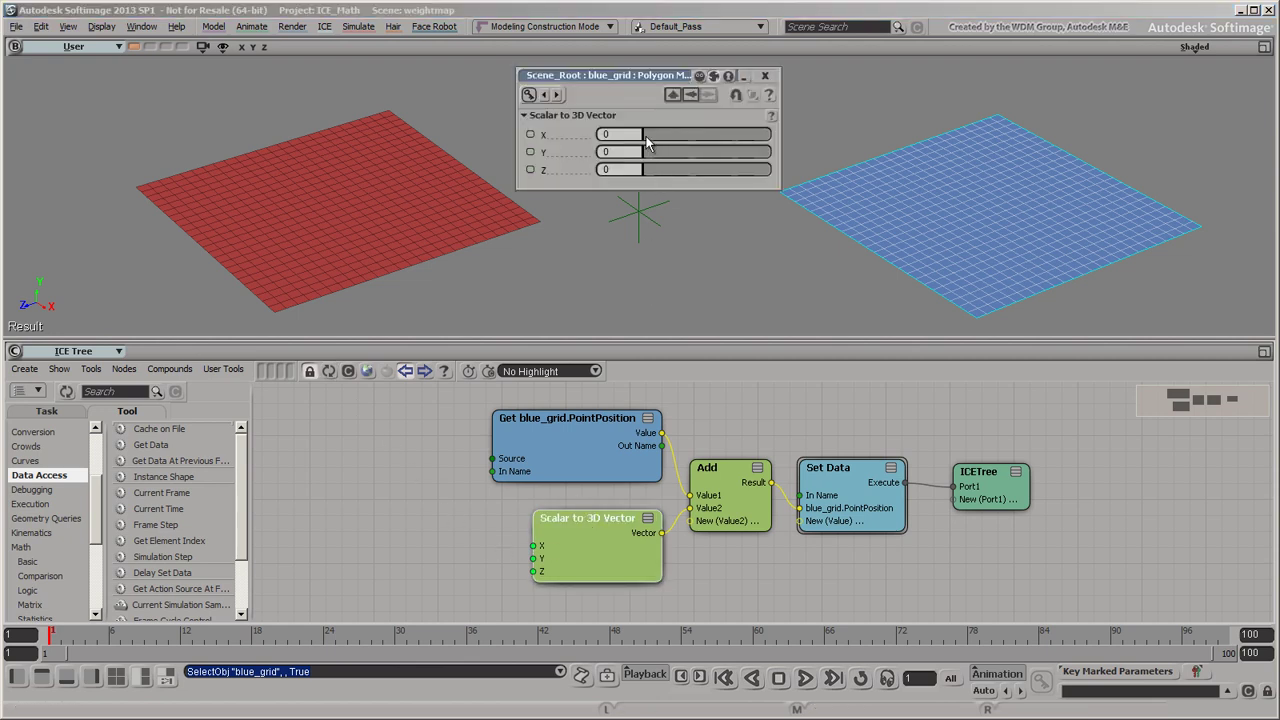
pyautogui.moveTo(651, 137); pyautogui.dragTo(642, 170)
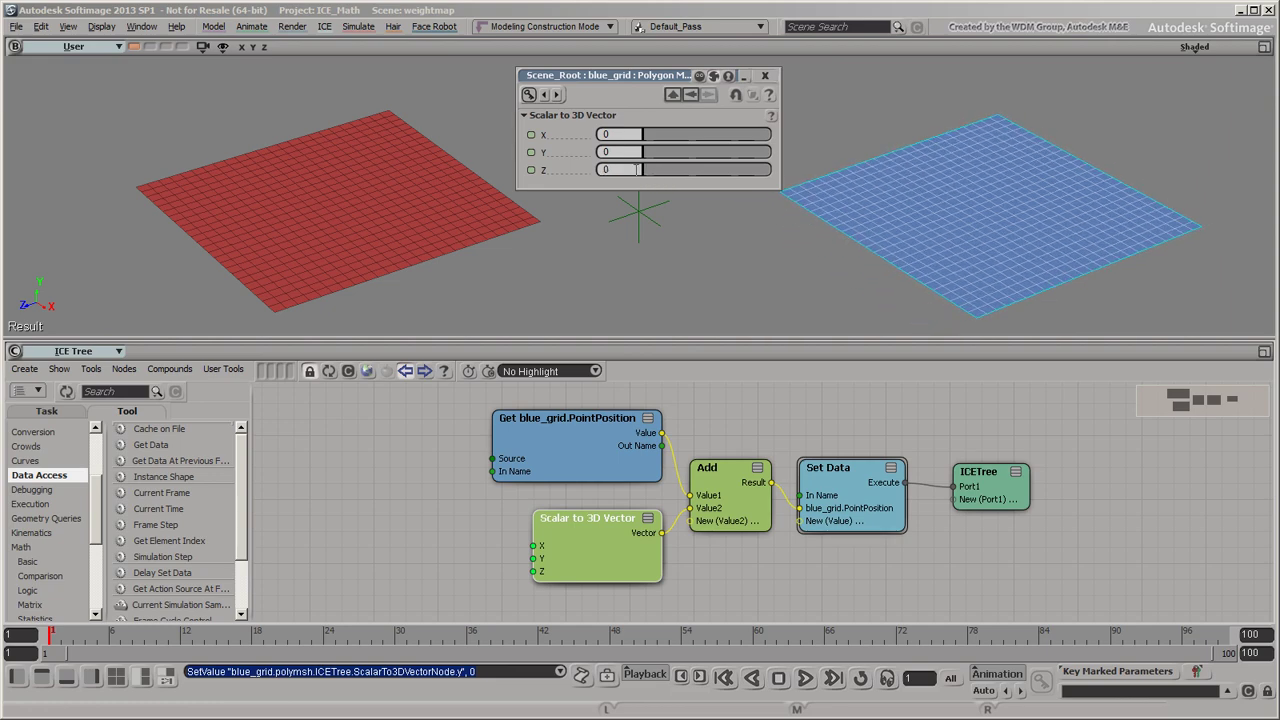
# Step: Try the lowercase reference blue_grid.pointposition in the point position Get Data node
pyautogui.click(600, 425)
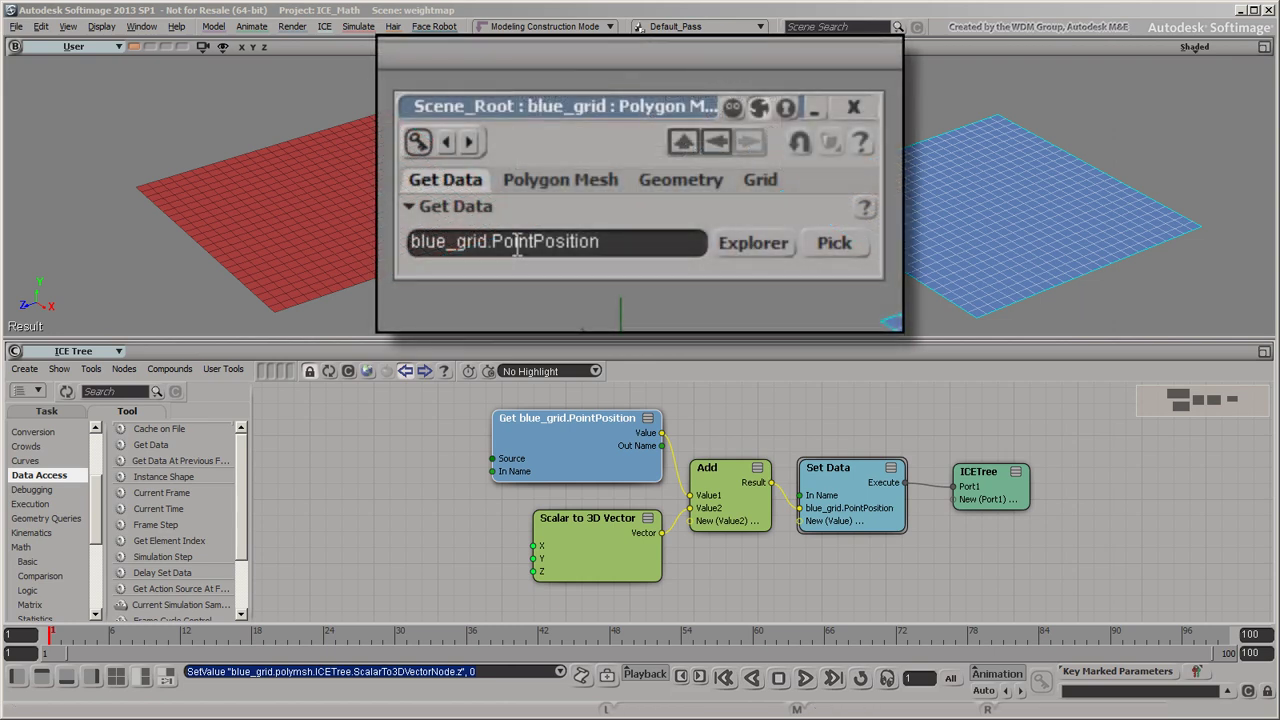
pyautogui.click(505, 243)
pyautogui.press('BackSpace')
pyautogui.write('p')
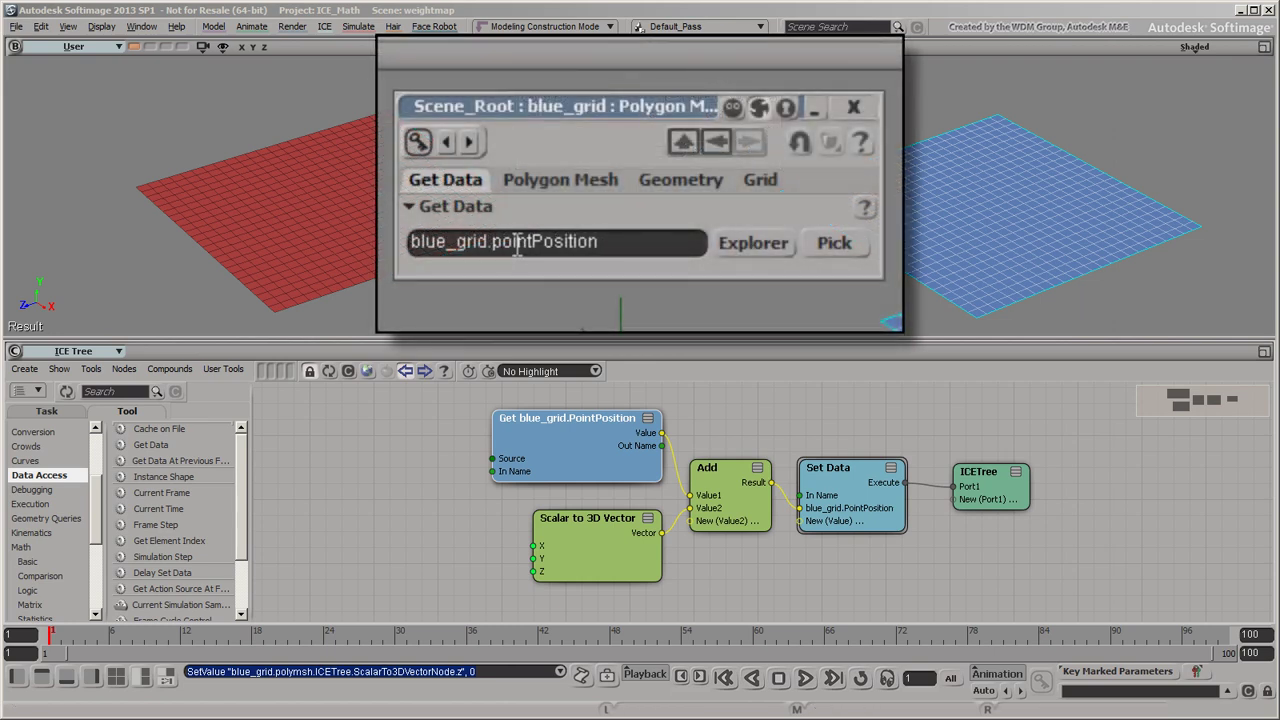
pyautogui.click(547, 241)
pyautogui.press('BackSpace')
pyautogui.write('p')
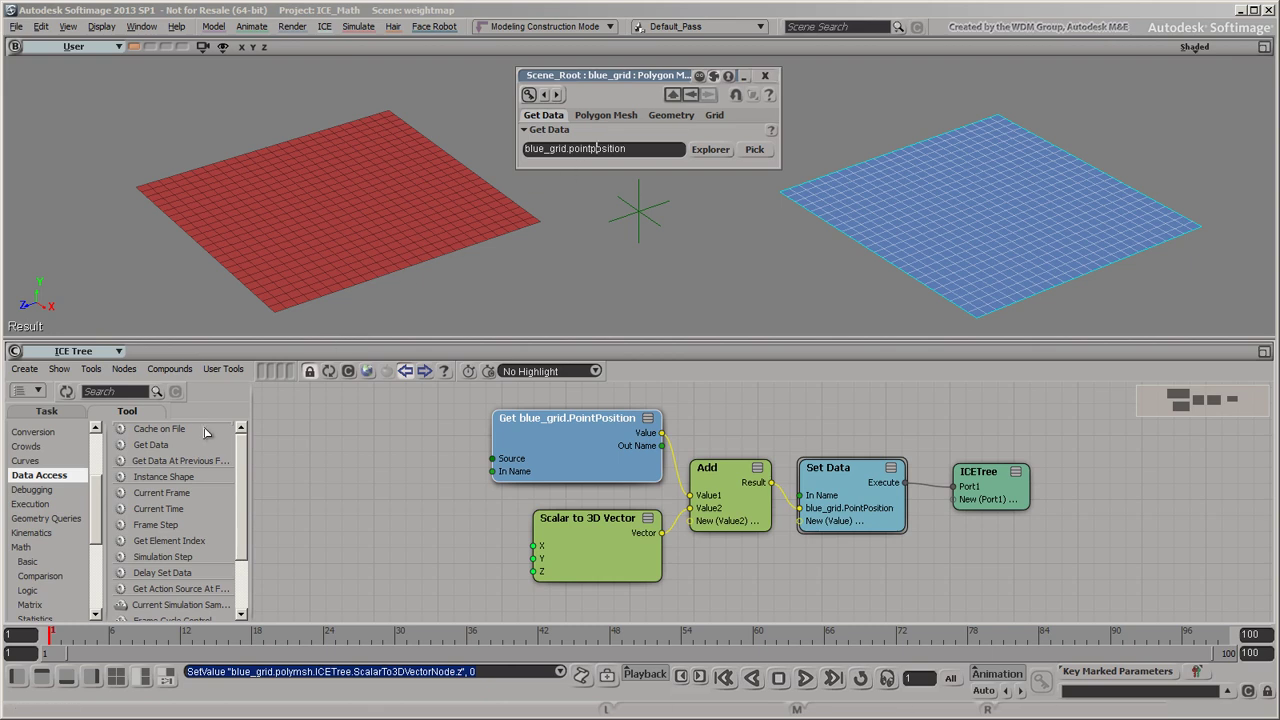
# Step: Add a Get Data node and reference the Weights attribute of the blue grid's Weight_Map under WeightMapCls
pyautogui.click(165, 444)
pyautogui.moveTo(131, 443); pyautogui.dragTo(307, 530)
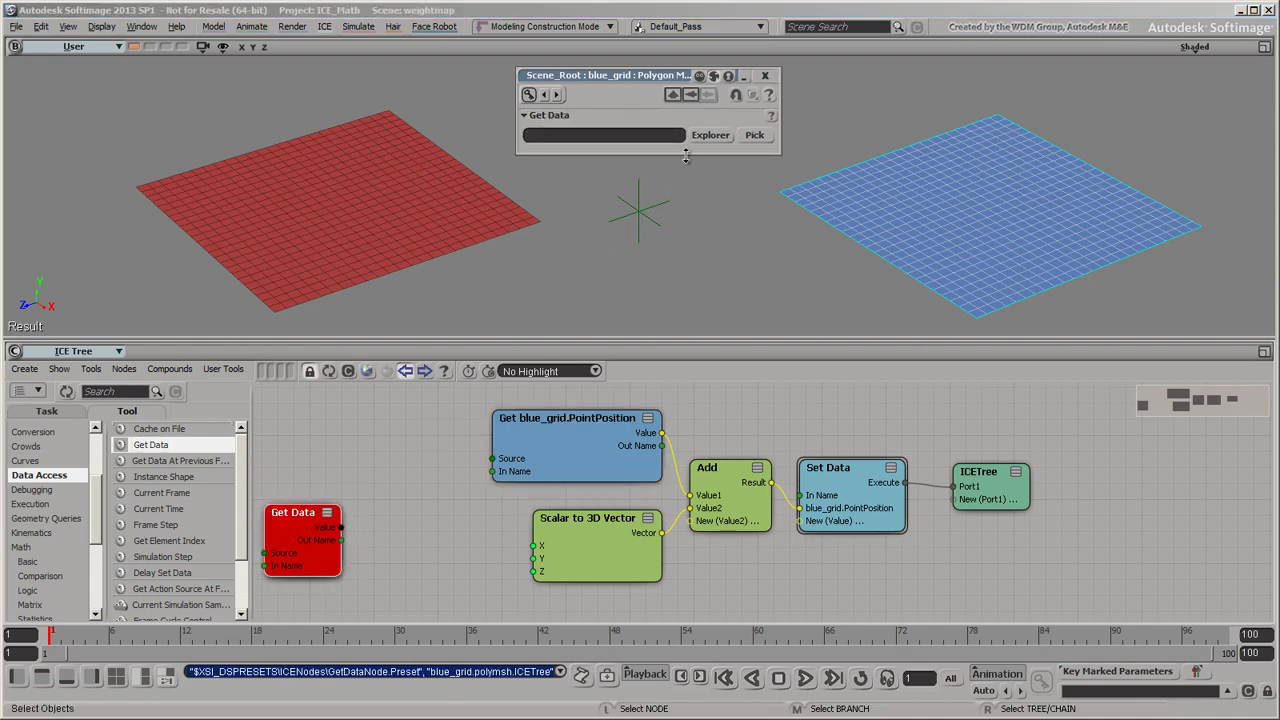
pyautogui.click(706, 136)
pyautogui.click(727, 185)
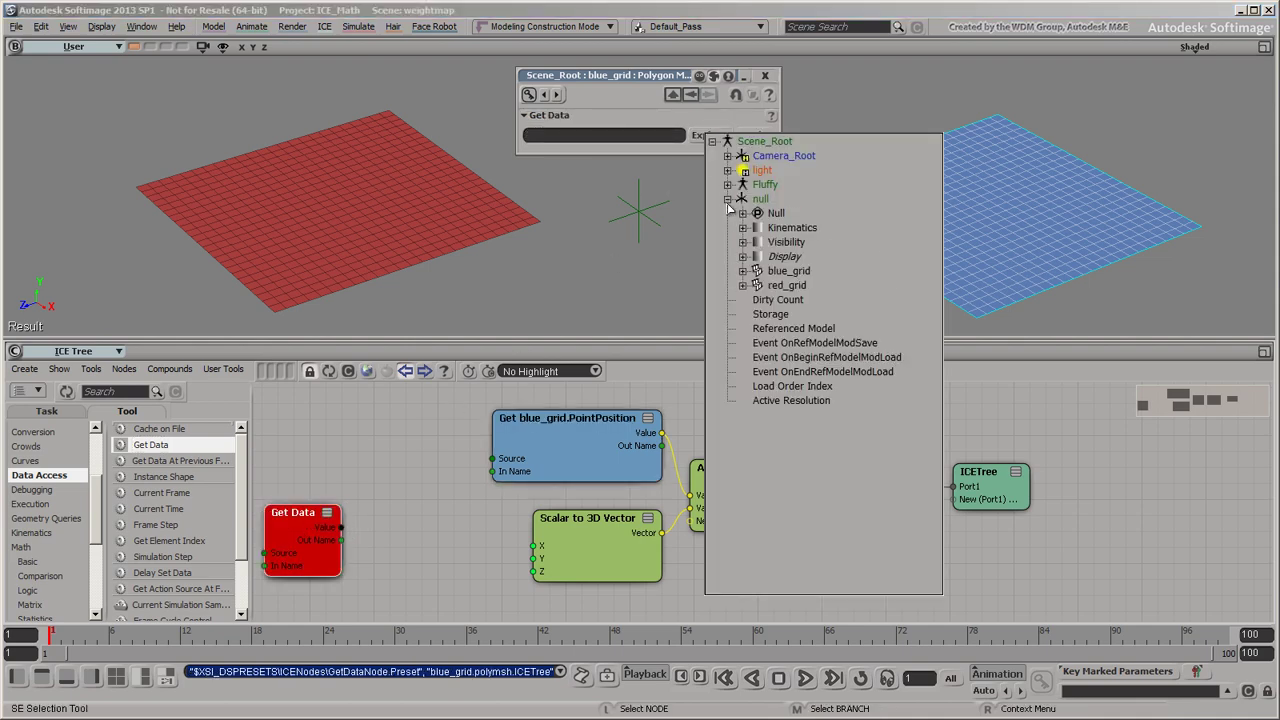
pyautogui.click(743, 275)
pyautogui.click(758, 289)
pyautogui.click(772, 155)
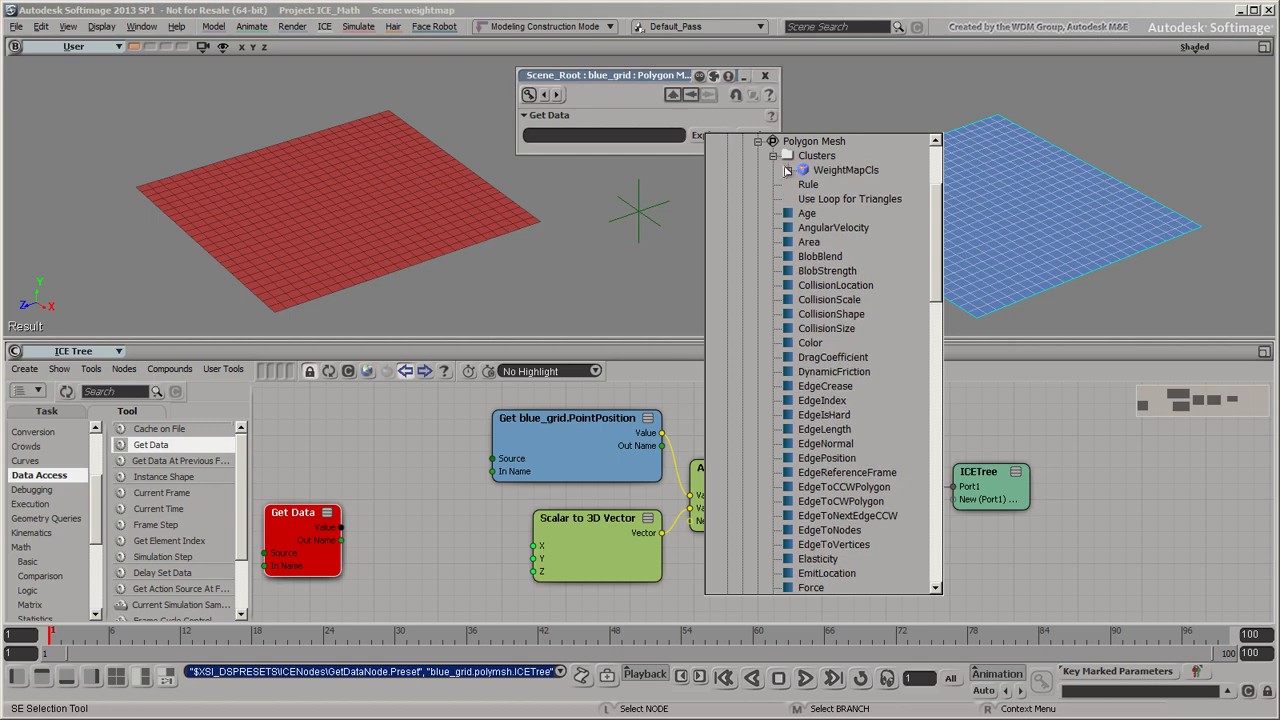
pyautogui.click(788, 170)
pyautogui.click(804, 228)
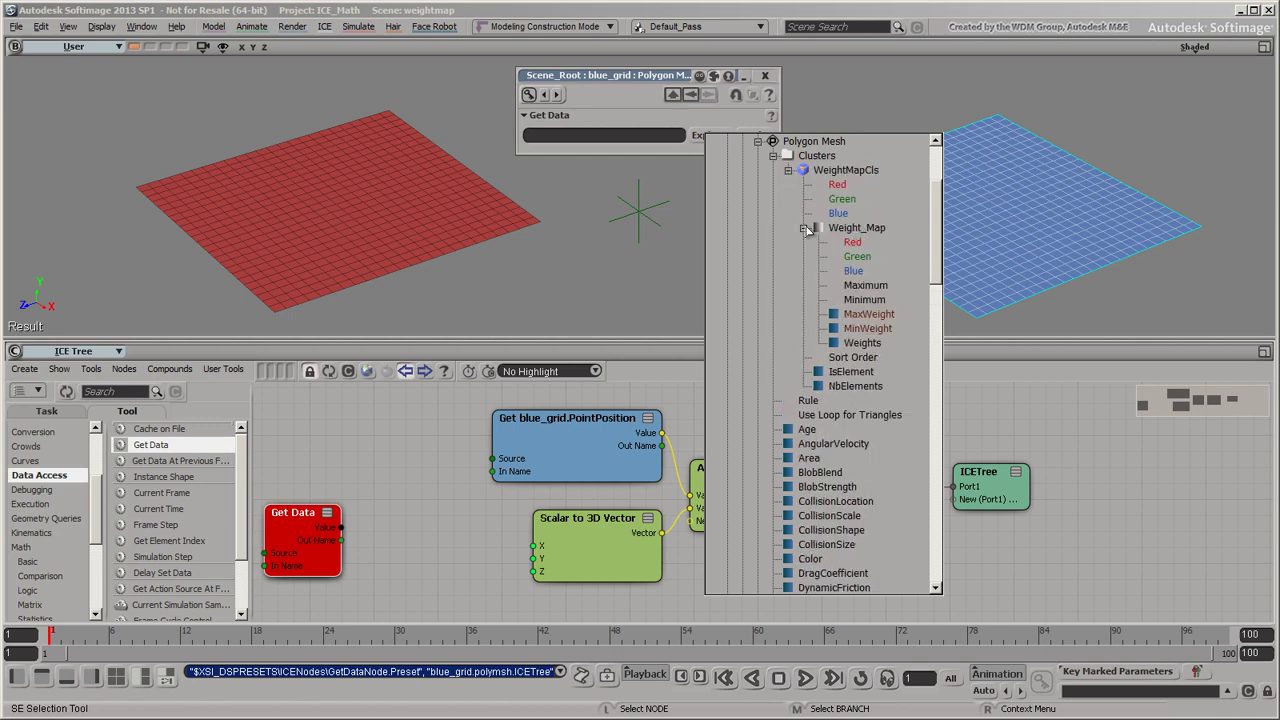
pyautogui.click(858, 342)
# Step: Arrange the weight map node beside Scalar to 3D Vector and connect its Value output to the Y input
pyautogui.moveTo(508, 520); pyautogui.dragTo(426, 522)
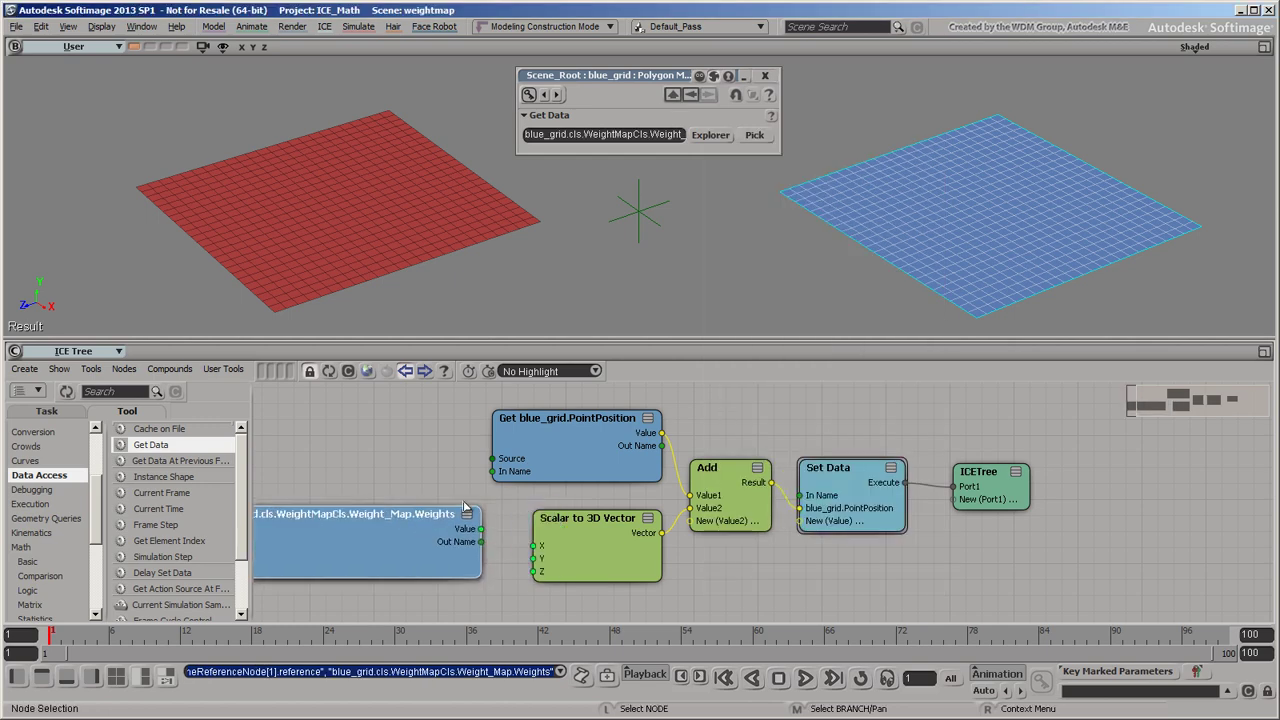
pyautogui.moveTo(455, 498); pyautogui.dragTo(618, 490, button='middle')
pyautogui.moveTo(645, 521); pyautogui.dragTo(708, 555)
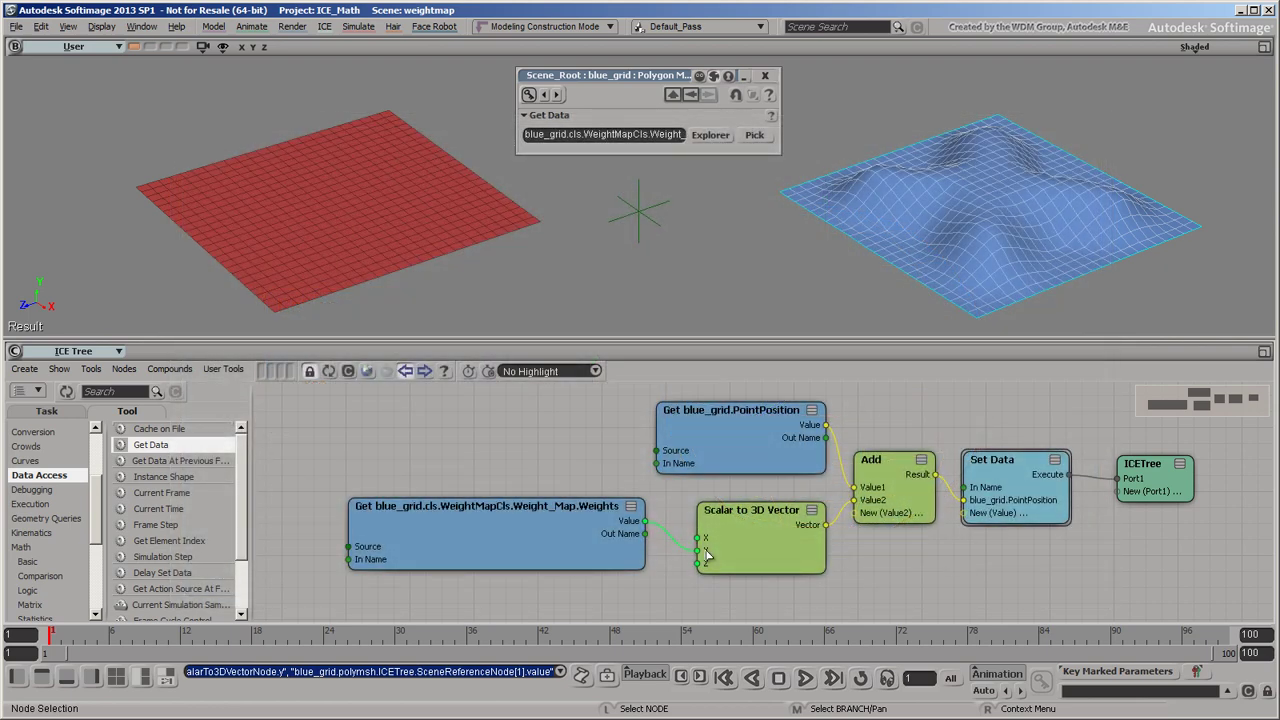
# Step: Review the references used by the point position, weight map and Set Data nodes
pyautogui.click(733, 423)
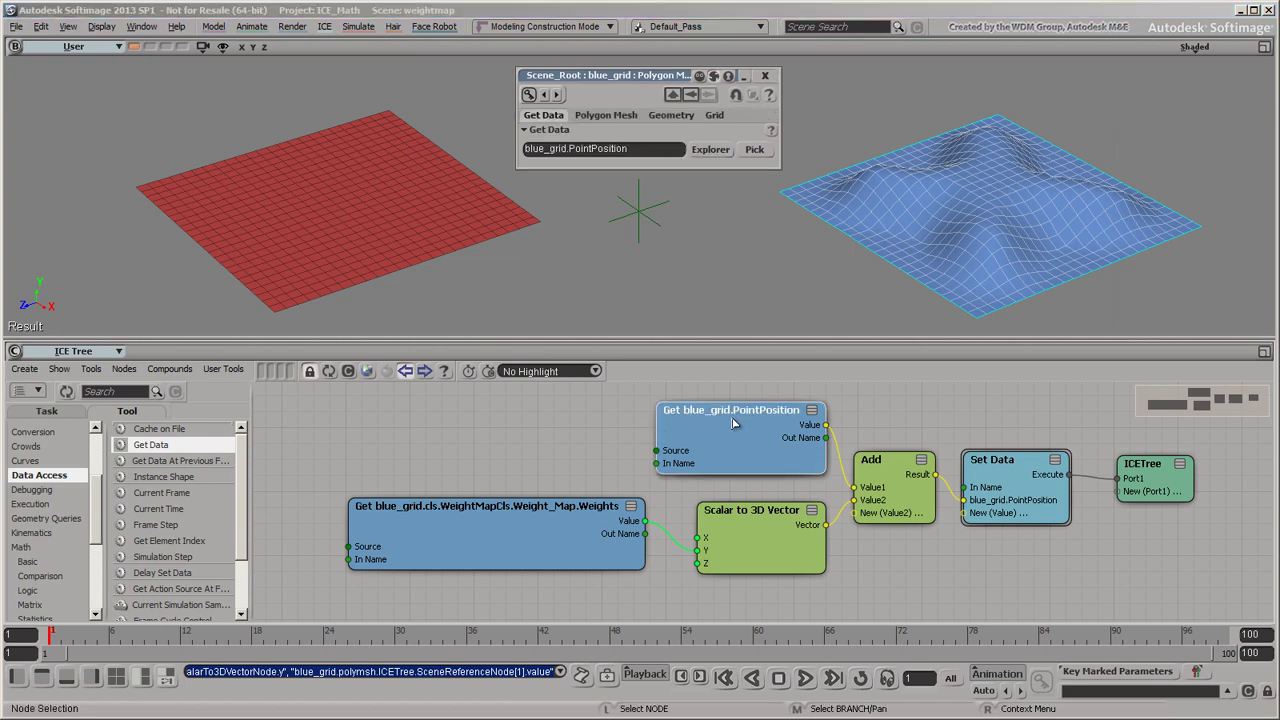
pyautogui.click(566, 510)
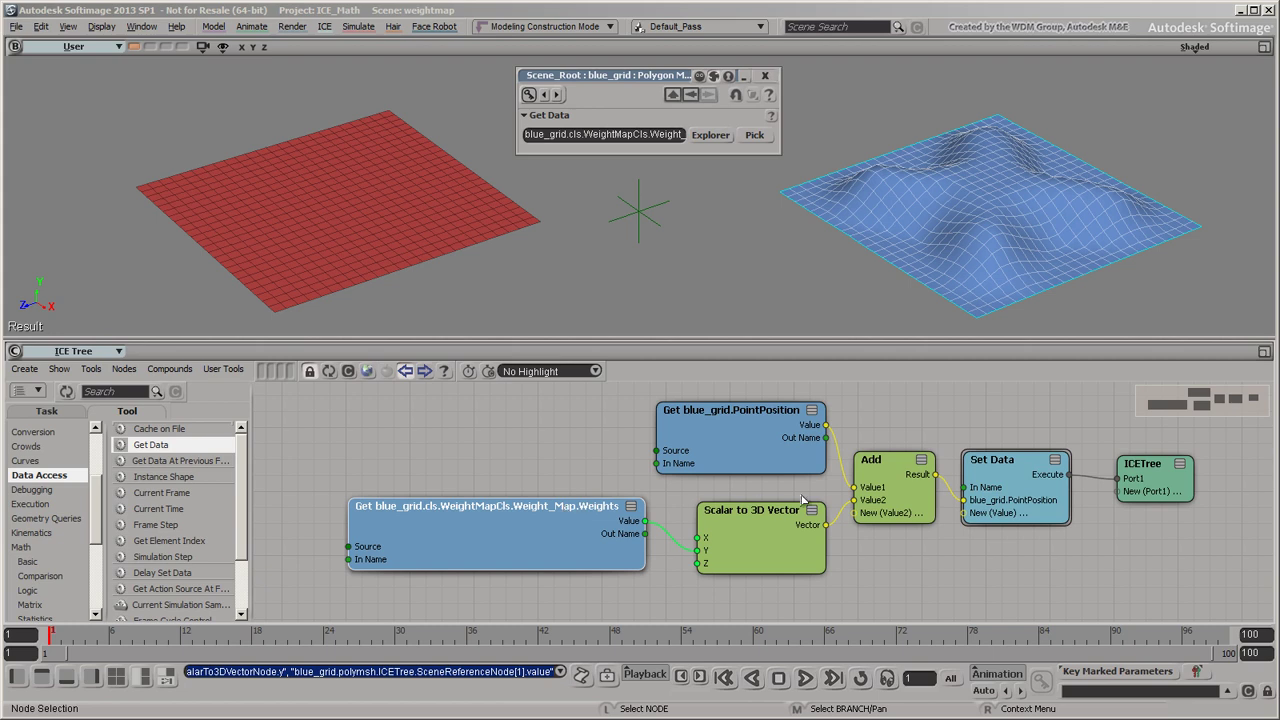
pyautogui.click(991, 469)
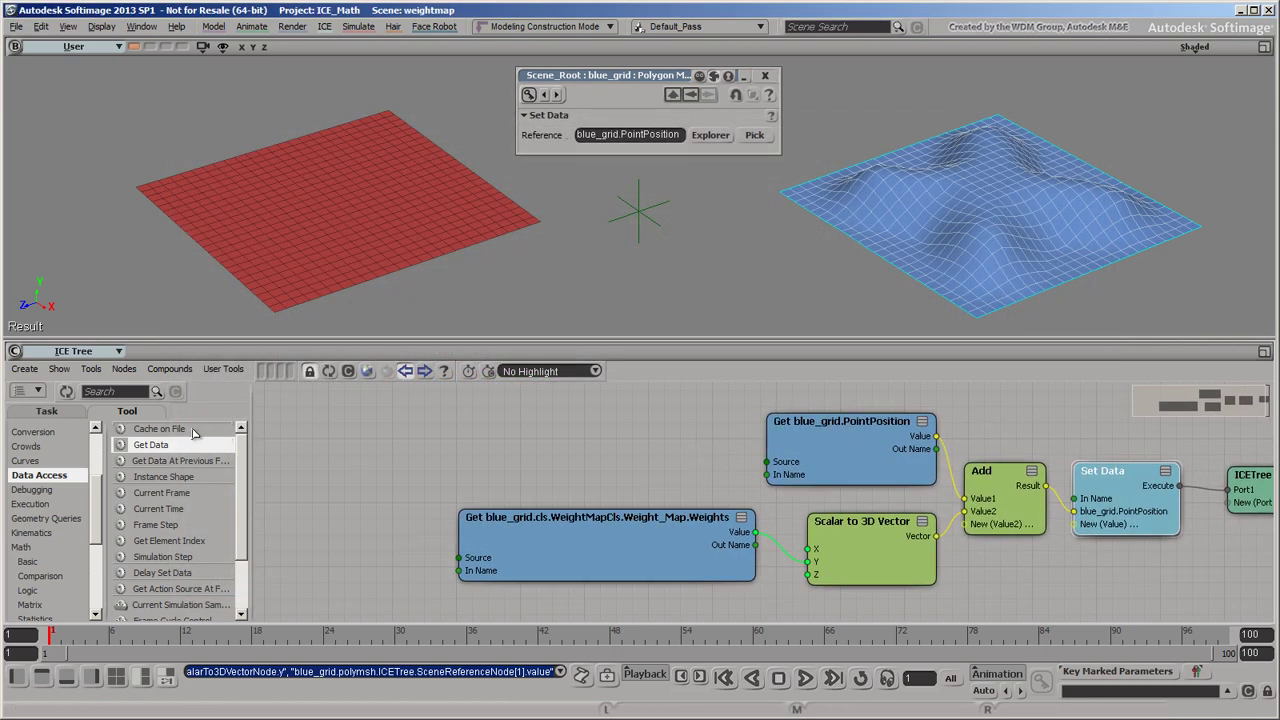
# Step: Add another Get Data node to the tree and set its reference to blue_grid
pyautogui.moveTo(152, 446); pyautogui.dragTo(351, 404)
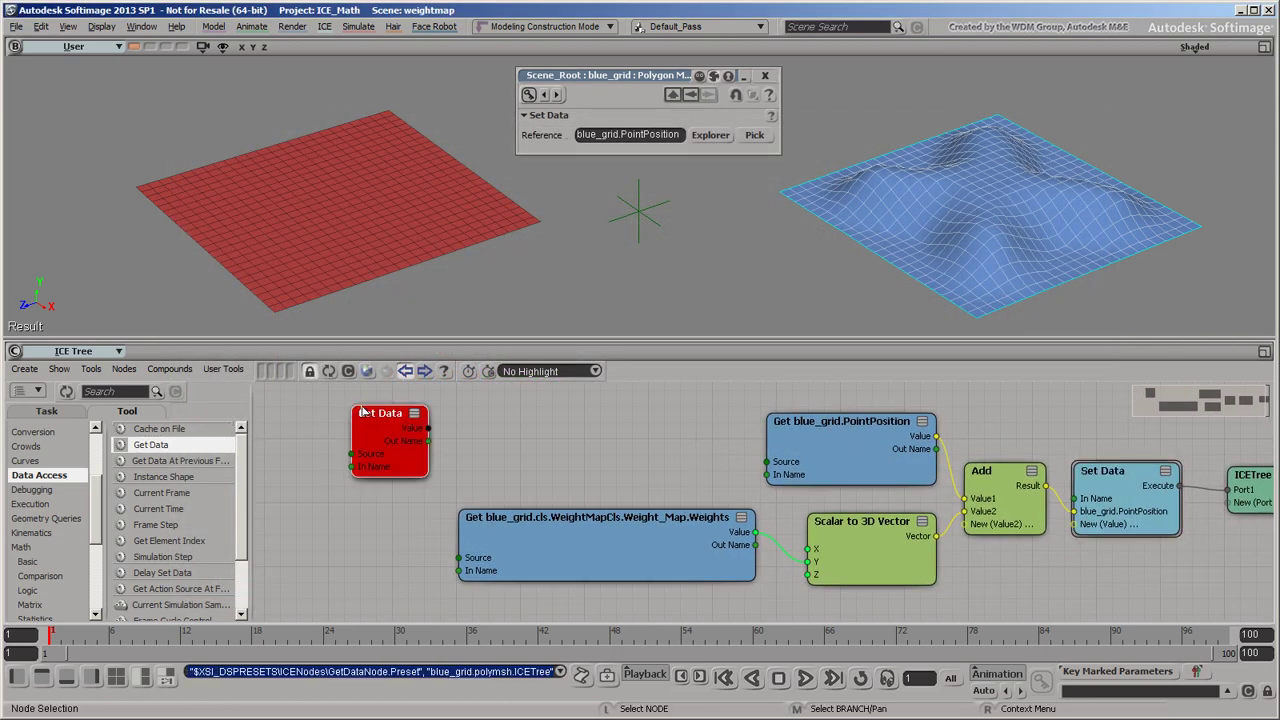
pyautogui.click(703, 140)
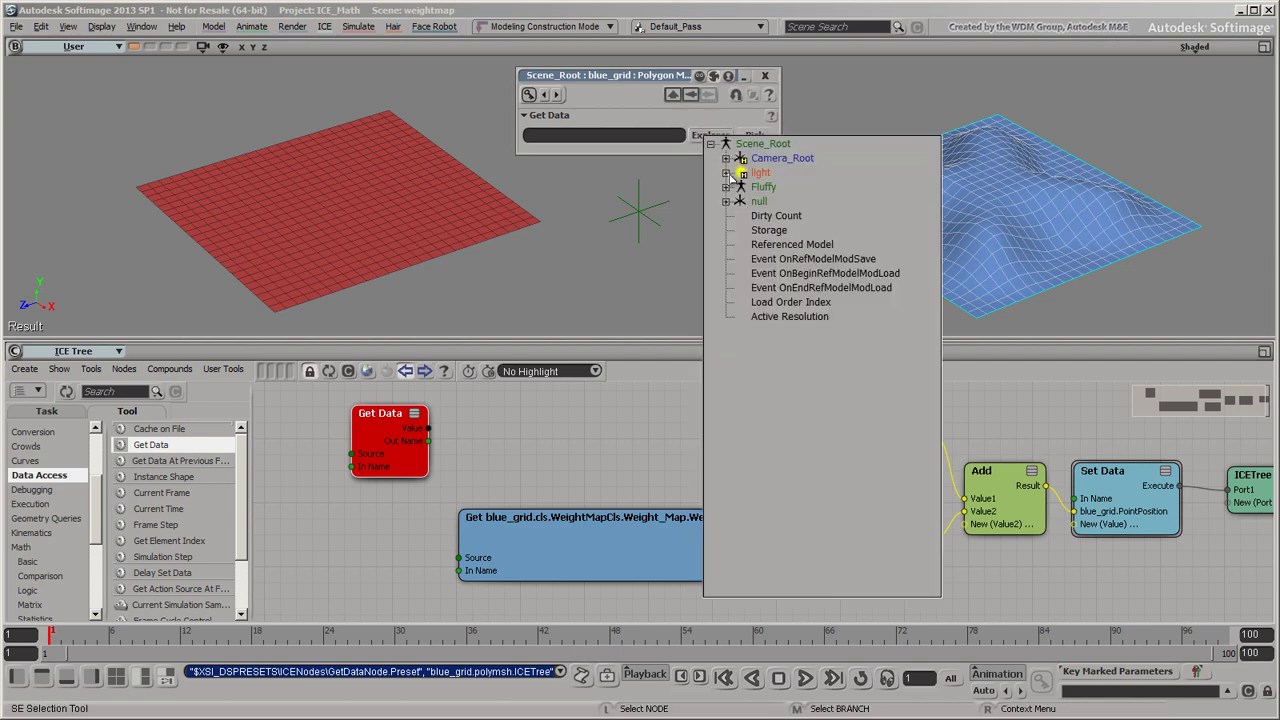
pyautogui.click(726, 201)
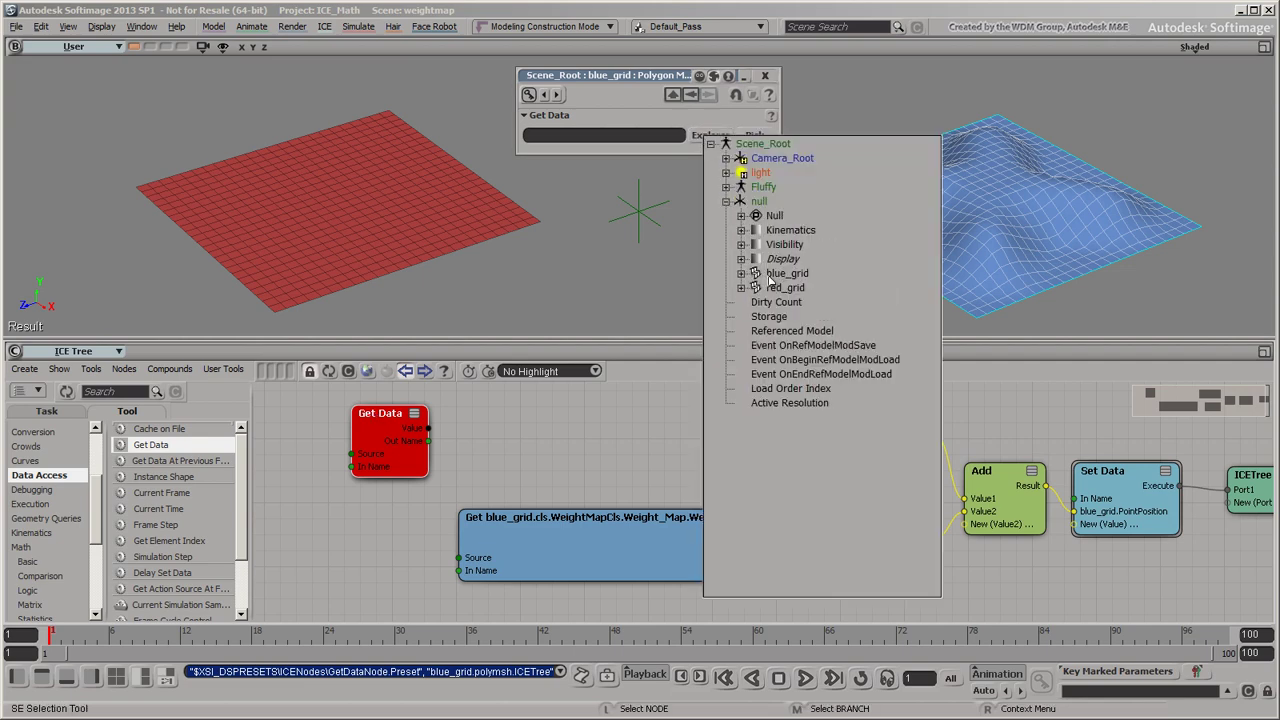
pyautogui.click(783, 275)
# Step: Connect the blue_grid node's Out Name to the point position node's In Name and shorten that node's reference to PointPosition
pyautogui.moveTo(395, 418); pyautogui.dragTo(795, 479)
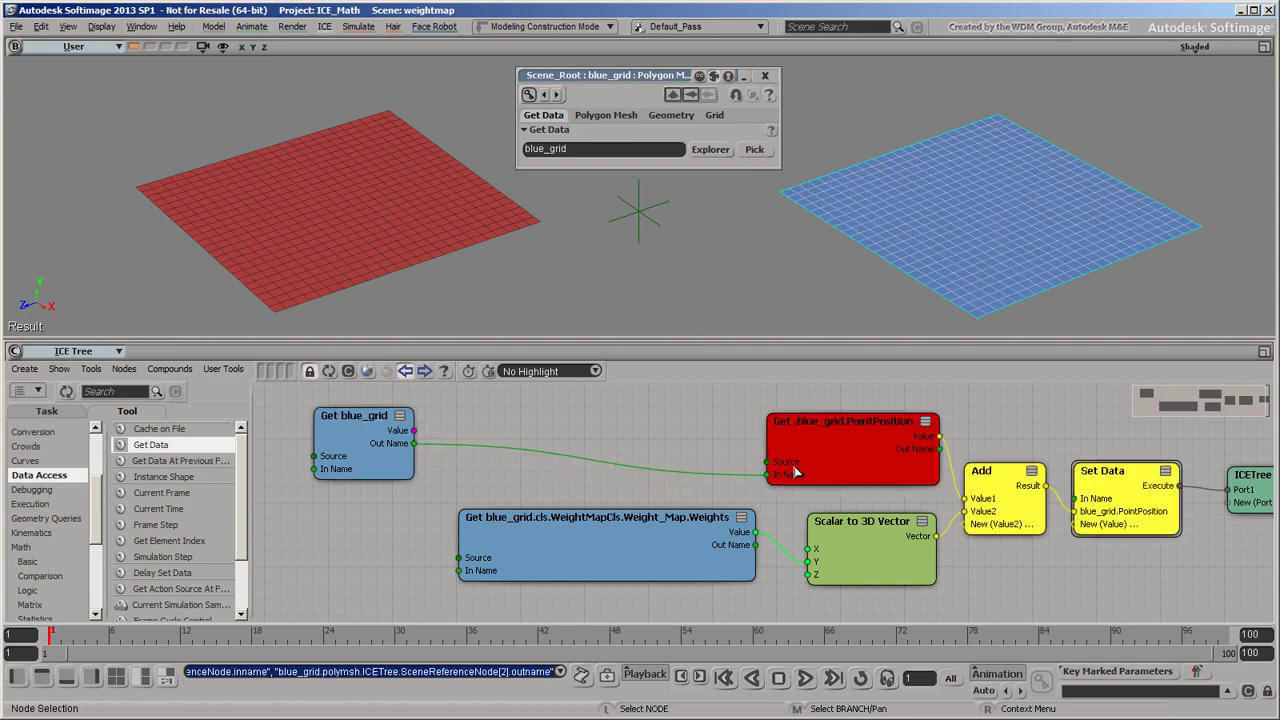
pyautogui.click(829, 424)
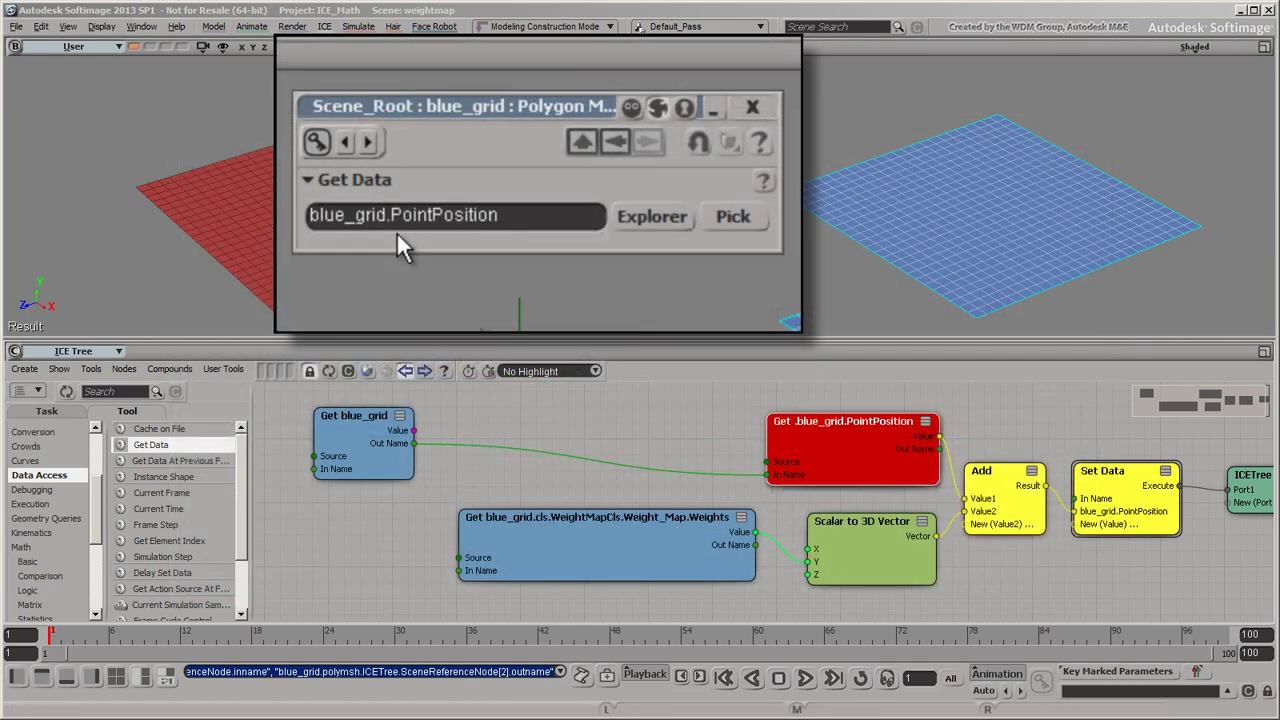
pyautogui.click(388, 216)
pyautogui.press('BackSpace')
pyautogui.press('BackSpace')
pyautogui.press('BackSpace')
pyautogui.press('BackSpace')
pyautogui.press('BackSpace')
pyautogui.press('BackSpace')
pyautogui.press('BackSpace')
pyautogui.press('BackSpace')
pyautogui.press('BackSpace')
pyautogui.press('BackSpace')
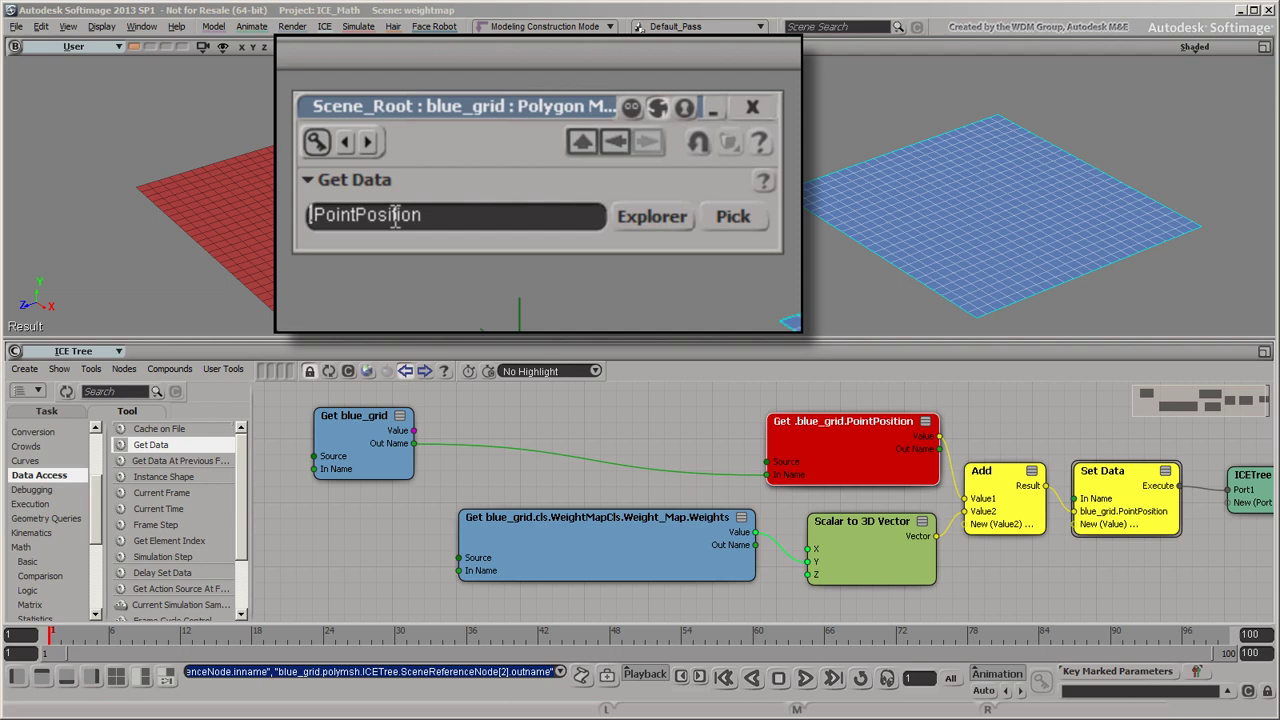
pyautogui.press('BackSpace')
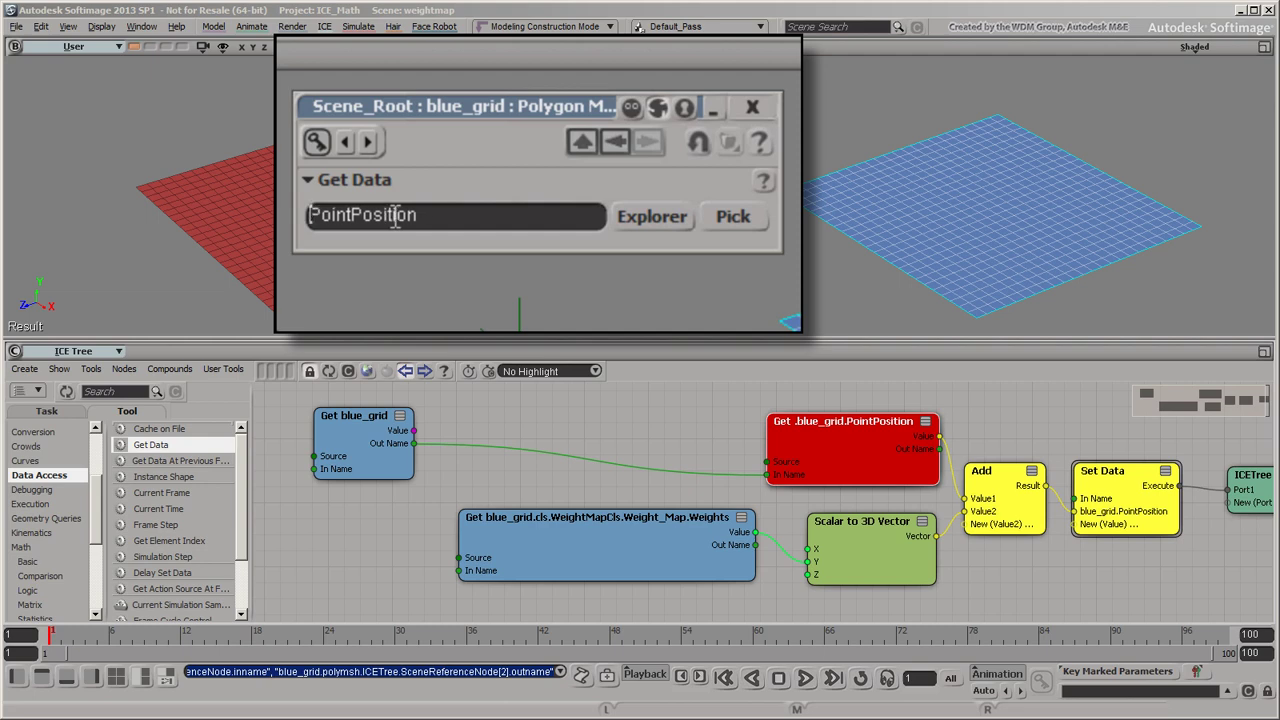
pyautogui.press('Return')
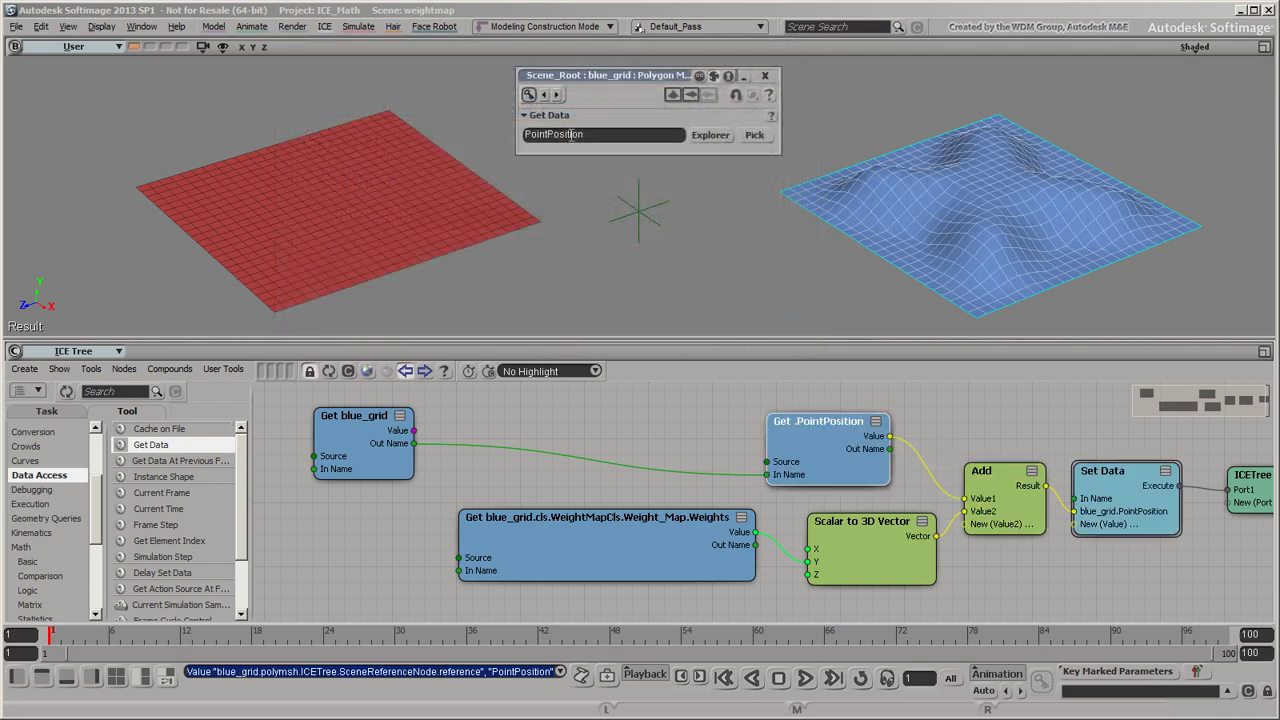
# Step: Connect blue_grid's Out Name to the weight map node's In Name and shorten its reference to cls.WeightMapCls.Weight_Map.Weights
pyautogui.moveTo(414, 443); pyautogui.dragTo(462, 571)
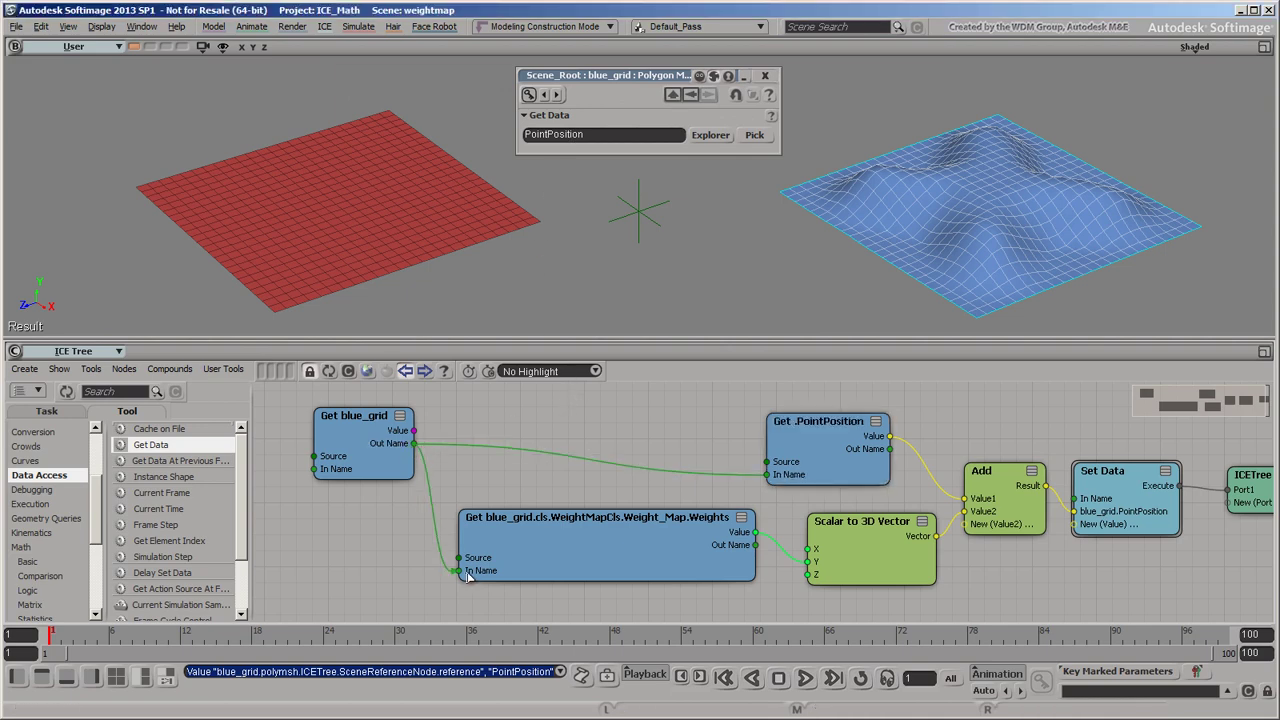
pyautogui.click(502, 530)
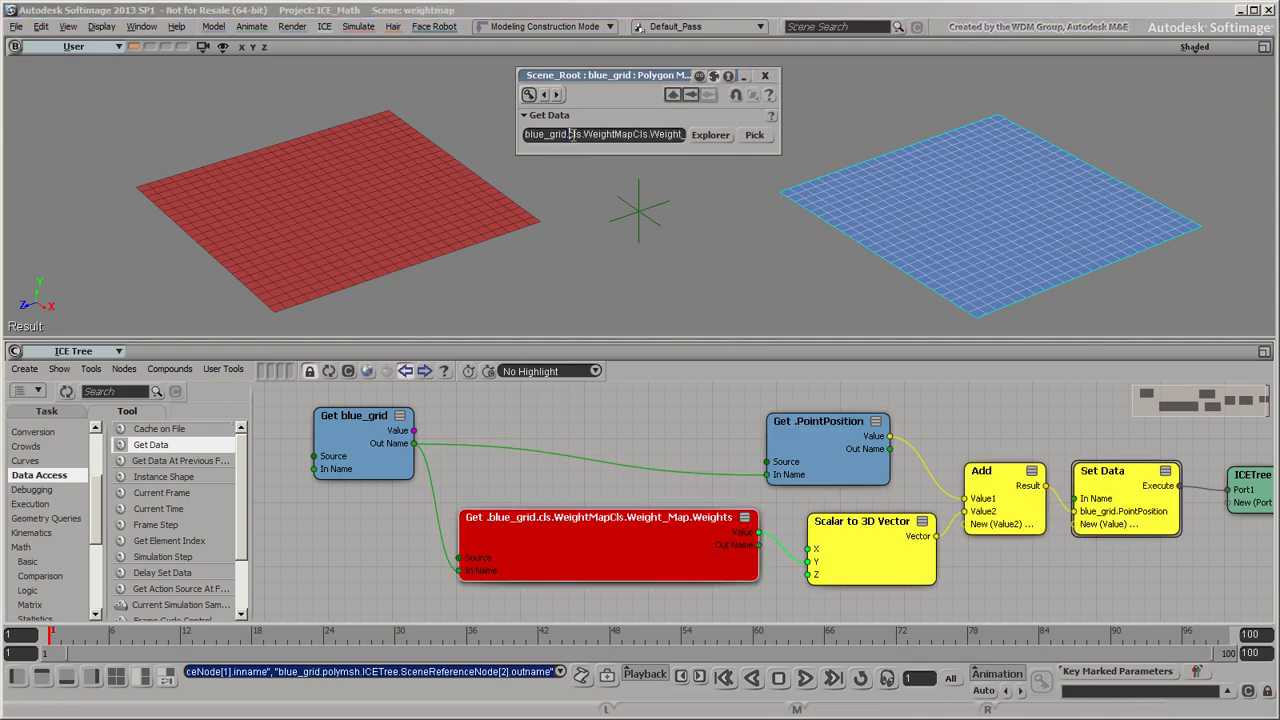
pyautogui.hotkey('shift', 'Right')
pyautogui.hotkey('shift', 'Right')
pyautogui.hotkey('shift', 'Right')
pyautogui.hotkey('shift', 'Right')
pyautogui.hotkey('shift', 'Right')
pyautogui.hotkey('shift', 'Right')
pyautogui.hotkey('shift', 'Right')
pyautogui.hotkey('shift', 'Right')
pyautogui.hotkey('shift', 'Right')
pyautogui.hotkey('shift', 'Right')
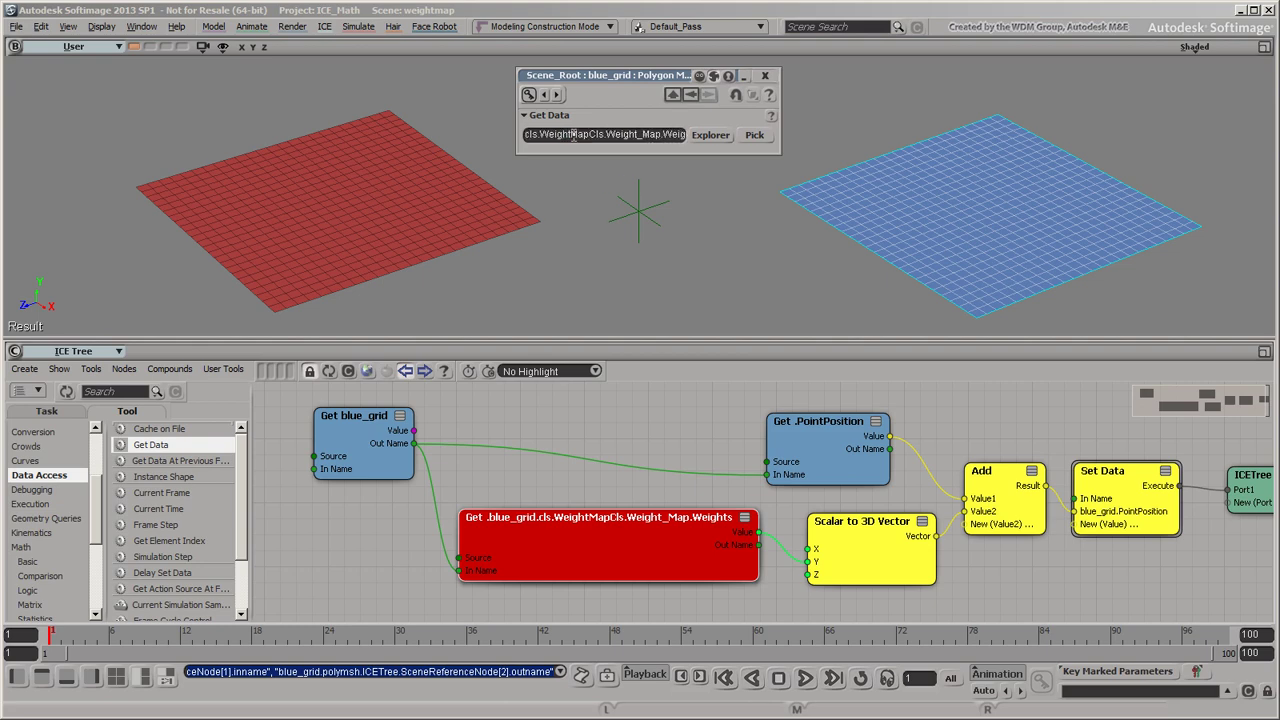
pyautogui.press('Return')
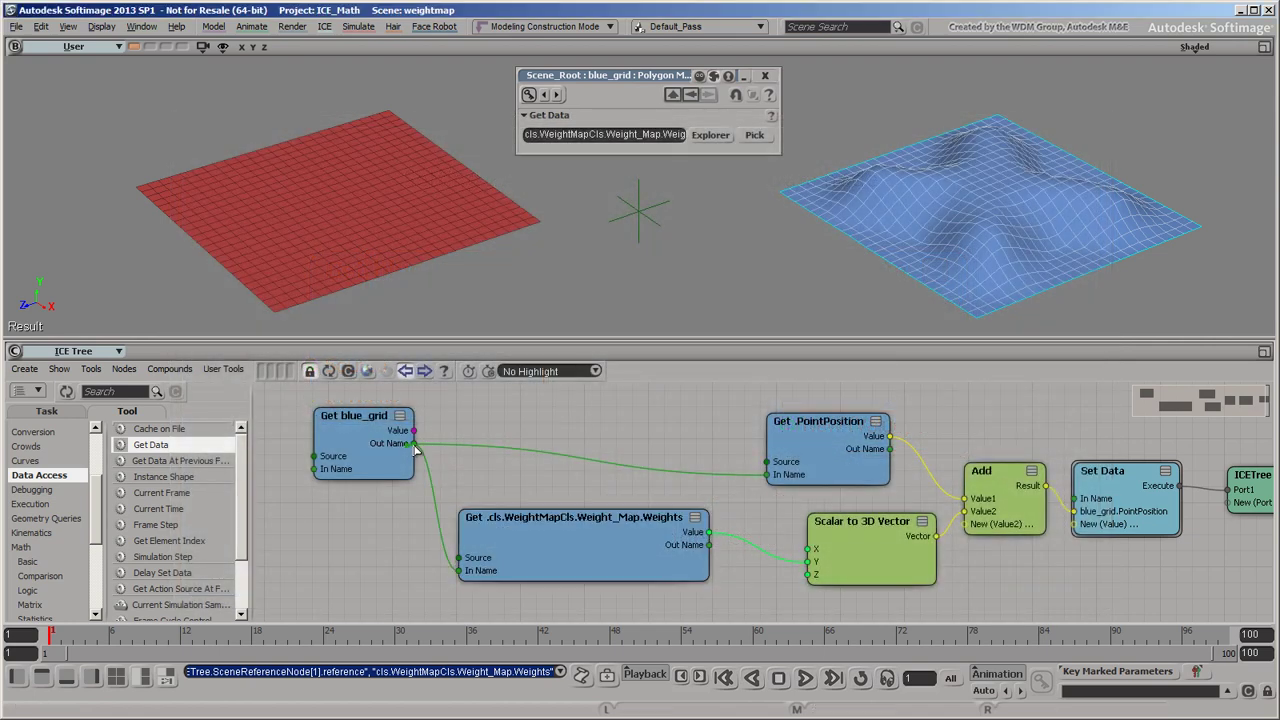
# Step: Connect blue_grid's Out Name to the Set Data node's In Name and shorten its reference to PointPosition
pyautogui.moveTo(415, 447); pyautogui.dragTo(1078, 498)
pyautogui.click(1107, 481)
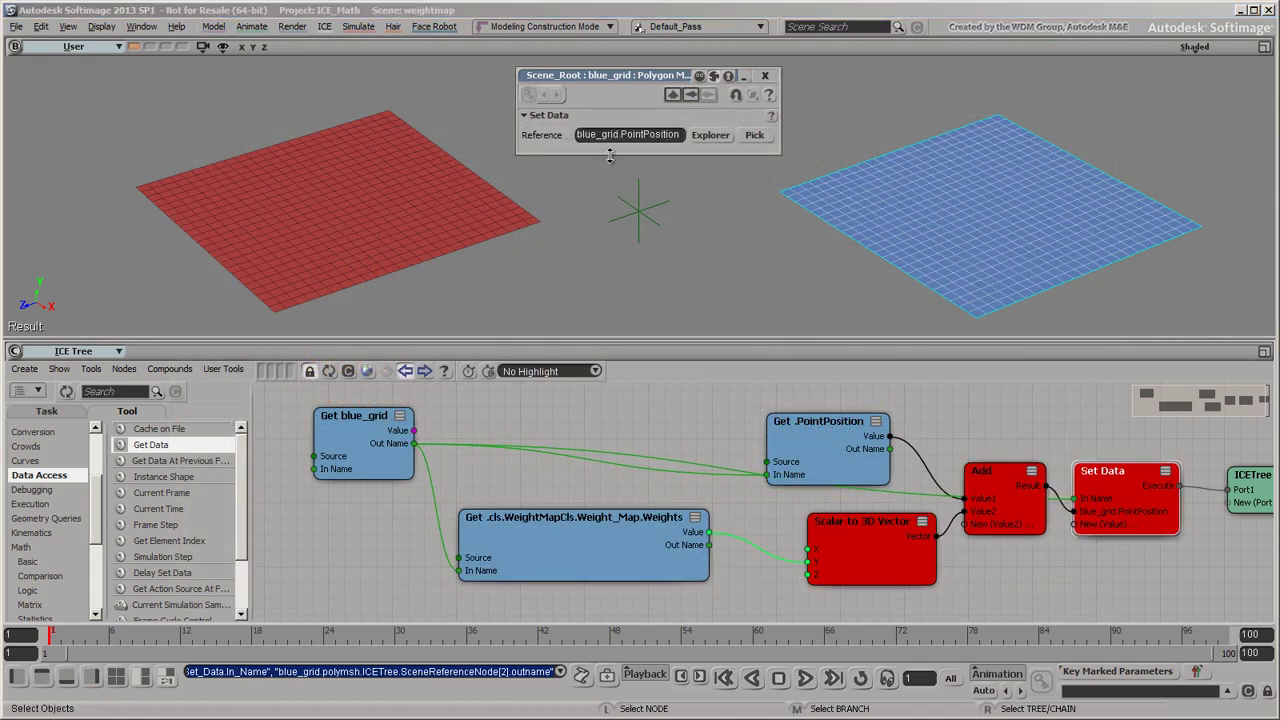
pyautogui.press('BackSpace')
pyautogui.press('BackSpace')
pyautogui.press('BackSpace')
pyautogui.press('BackSpace')
pyautogui.press('BackSpace')
pyautogui.press('BackSpace')
pyautogui.press('BackSpace')
pyautogui.press('BackSpace')
pyautogui.press('BackSpace')
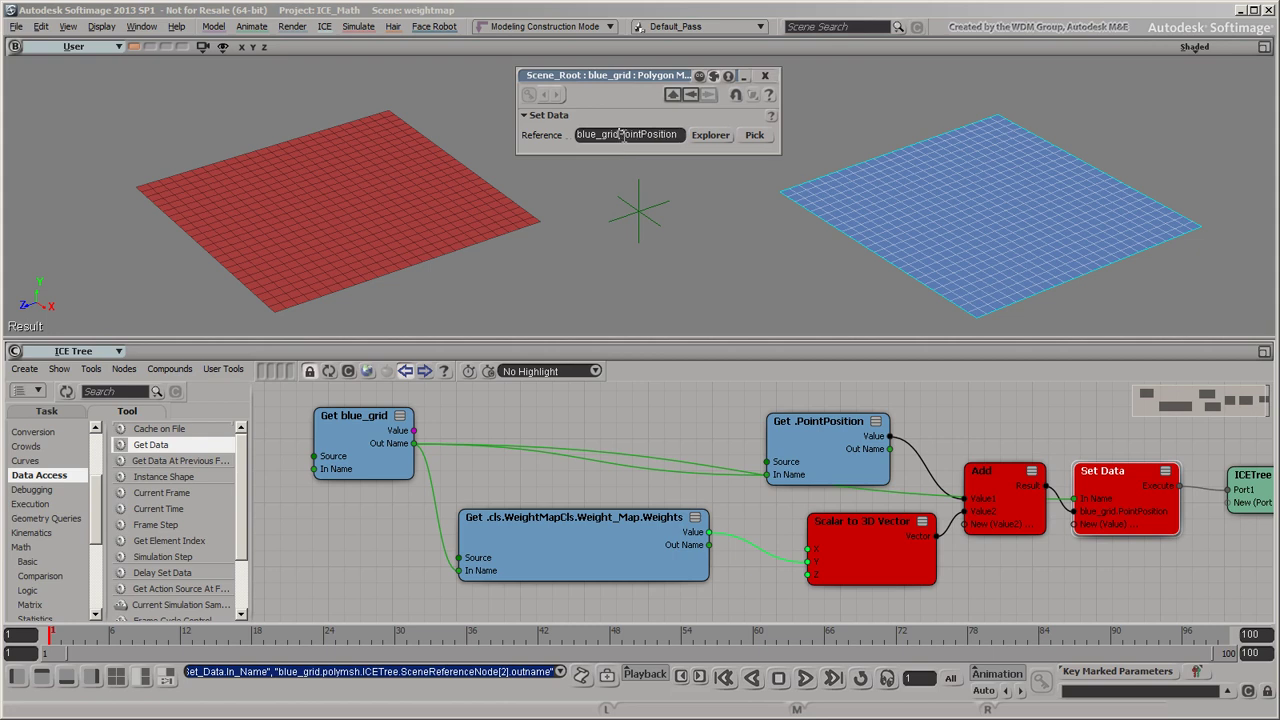
pyautogui.press('BackSpace')
pyautogui.press('Return')
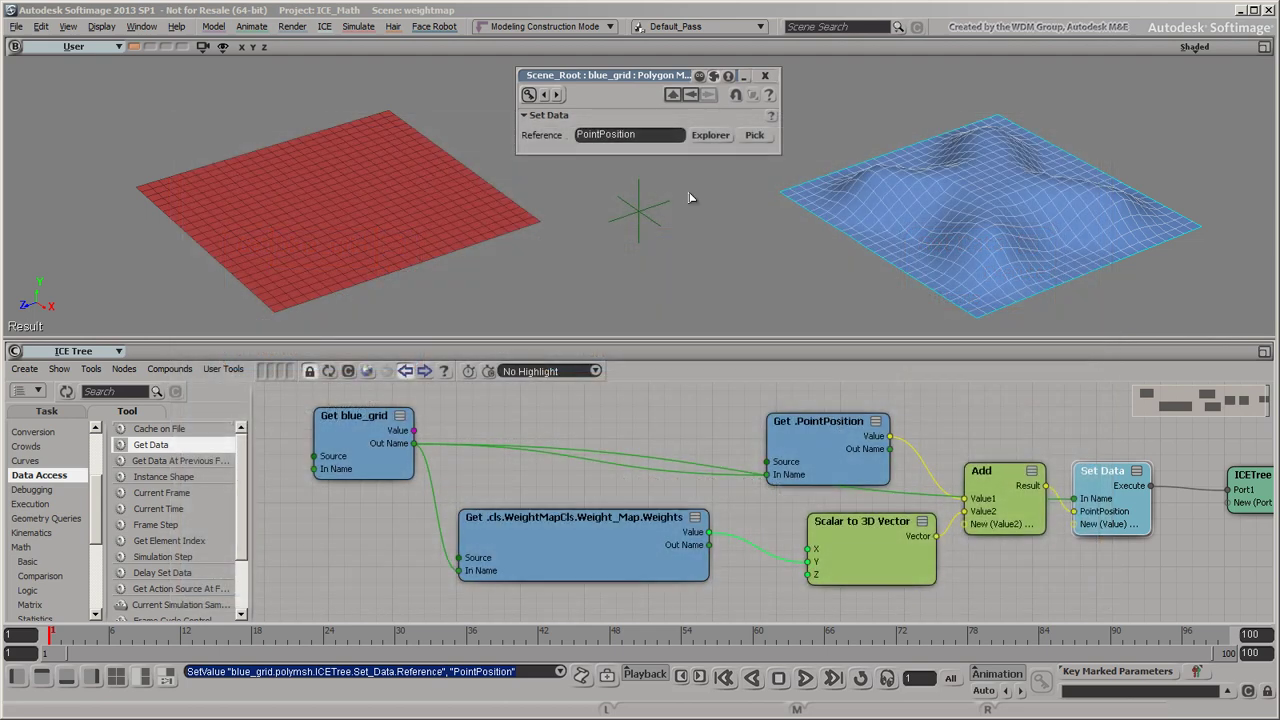
# Step: Connect the point position node's Out Name to Set Data's In Name and clear Set Data's reference
pyautogui.moveTo(1071, 501); pyautogui.dragTo(1074, 498)
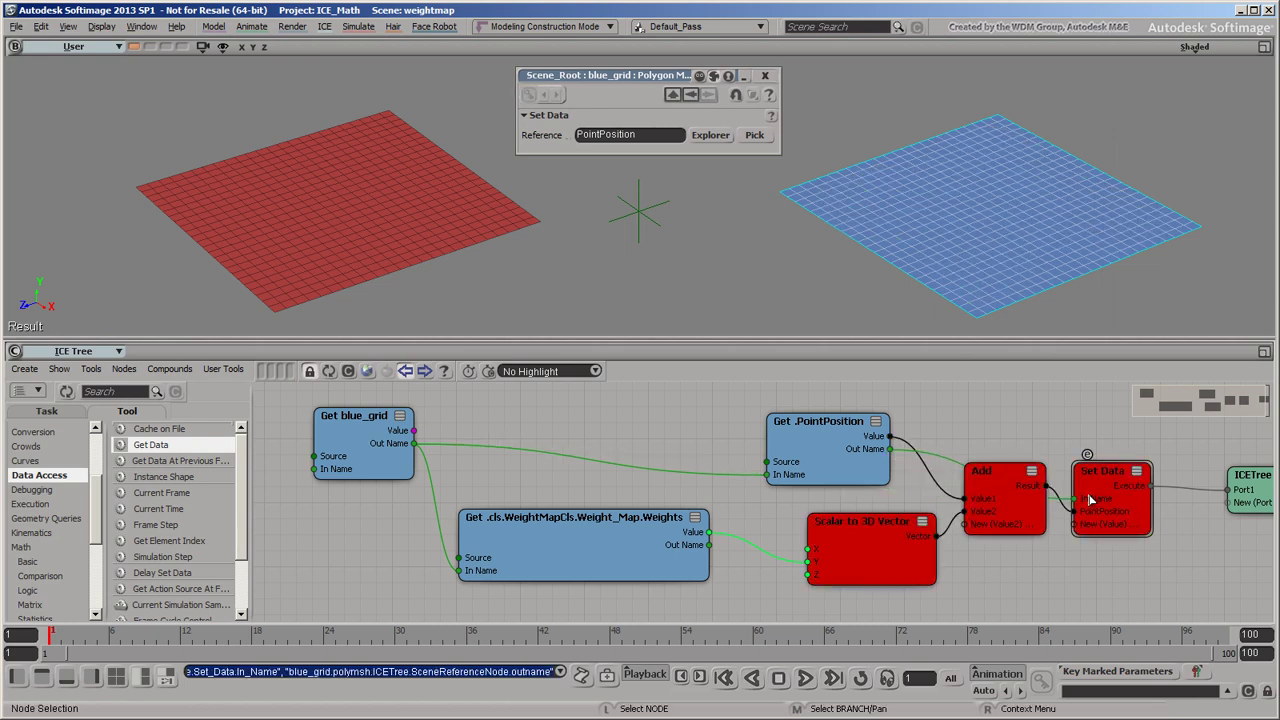
pyautogui.doubleClick(650, 131)
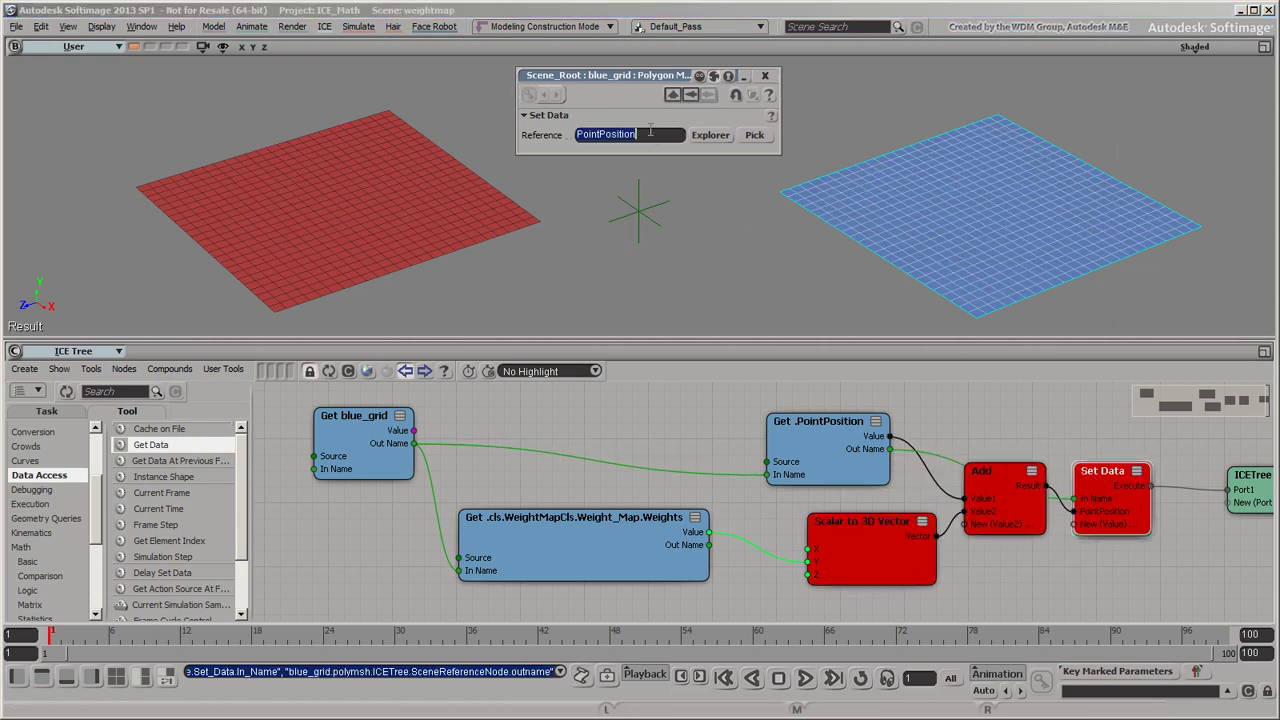
pyautogui.press('BackSpace')
pyautogui.press('Return')
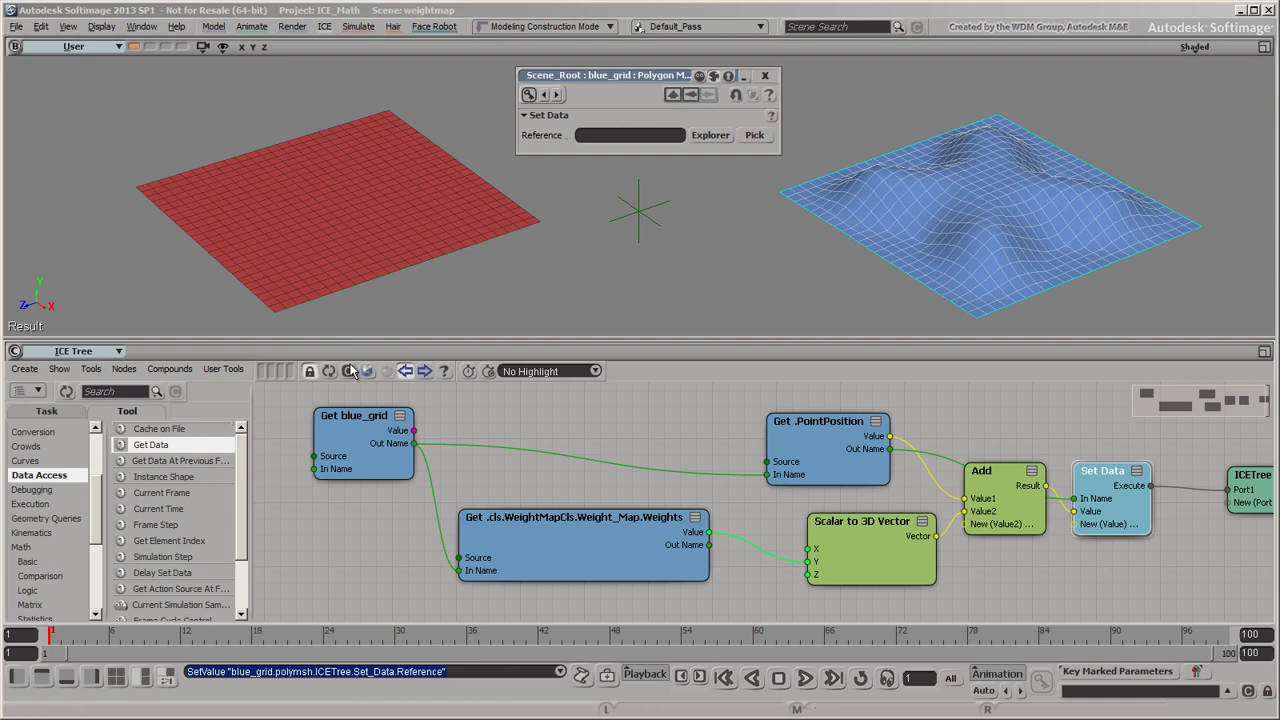
# Step: Switch the source Get Data node's reference to red_grid and back to blue_grid
pyautogui.doubleClick(353, 415)
pyautogui.click(705, 150)
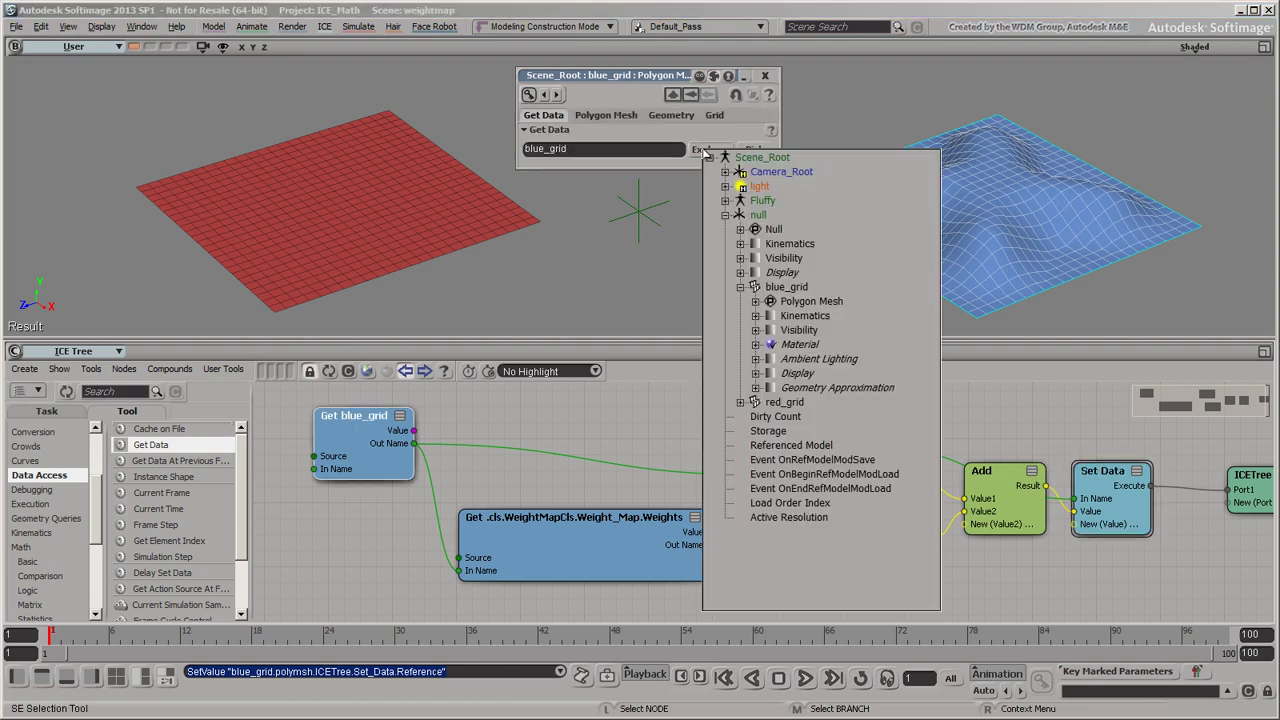
pyautogui.click(790, 405)
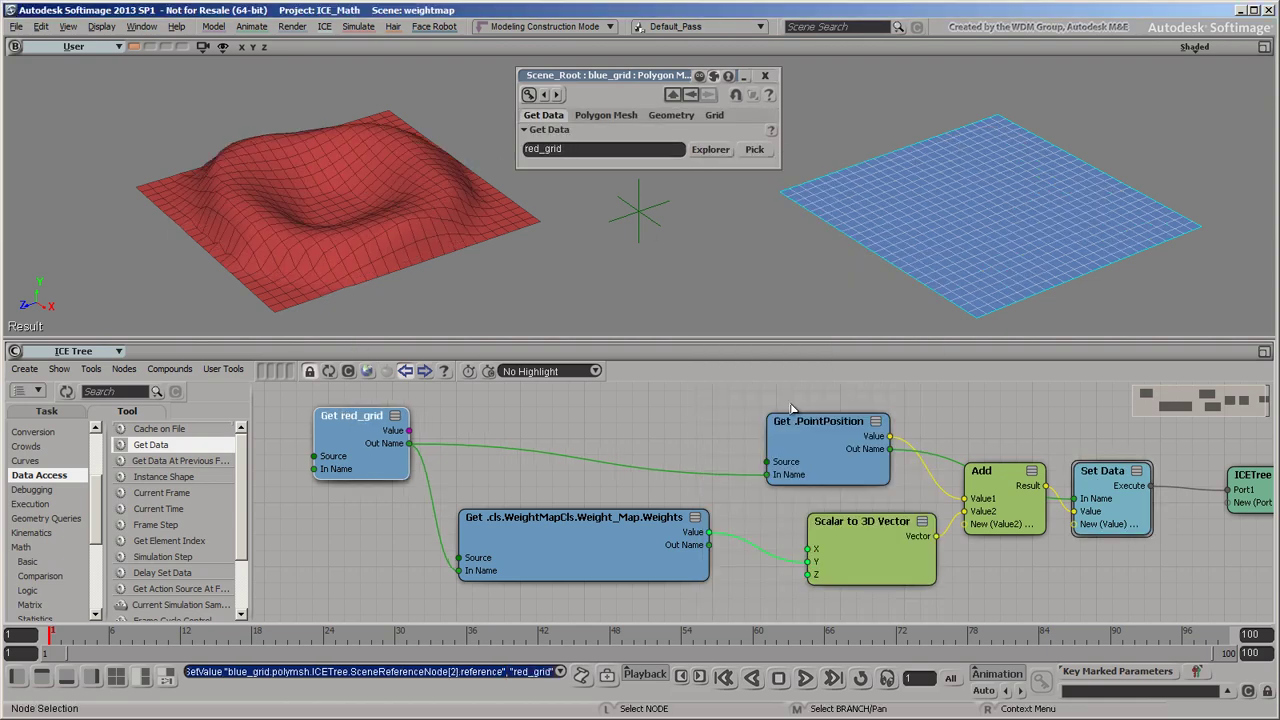
pyautogui.click(708, 150)
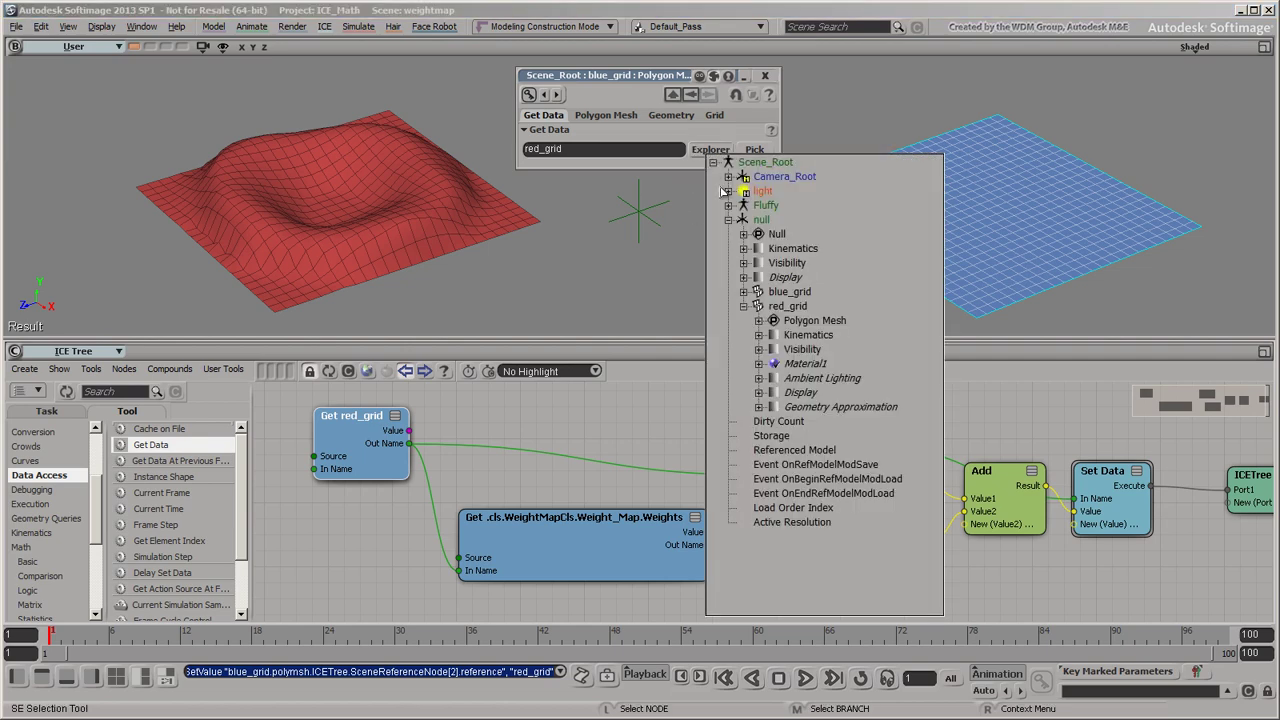
pyautogui.click(785, 295)
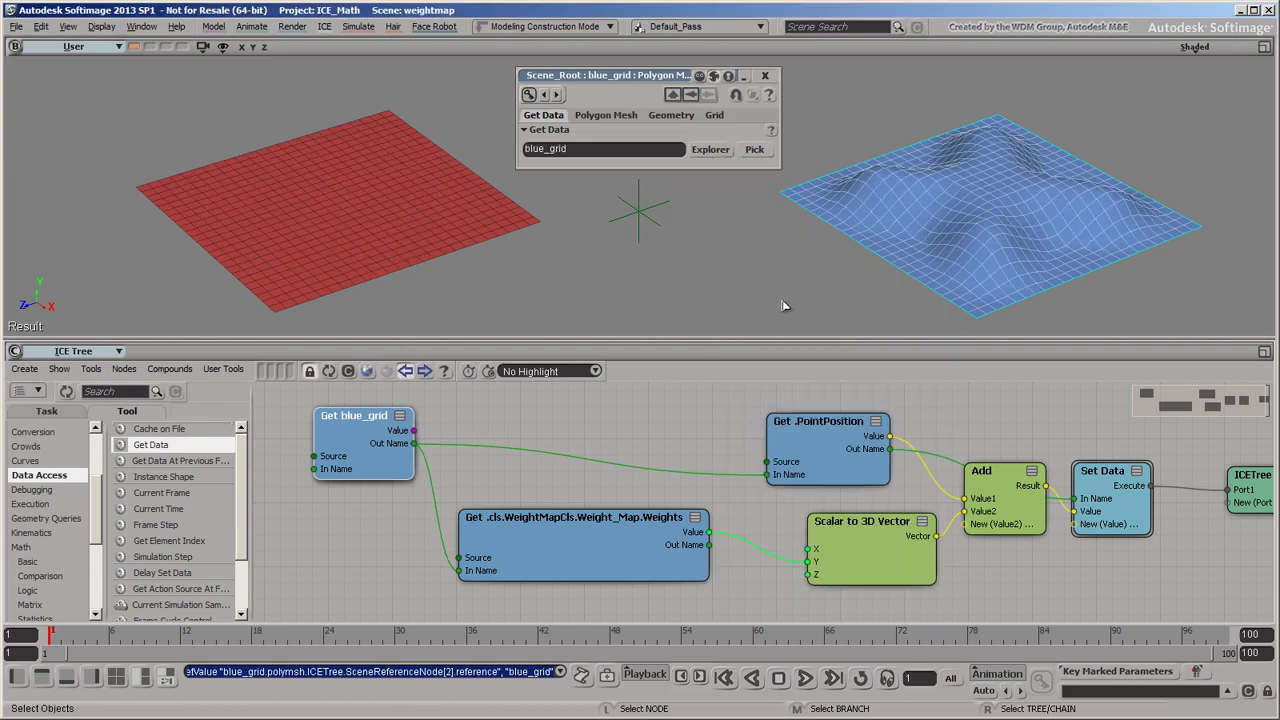
# Step: Add a Get Data node fed by blue_grid's Out Name through its In Name and set its reference to cls
pyautogui.click(612, 528)
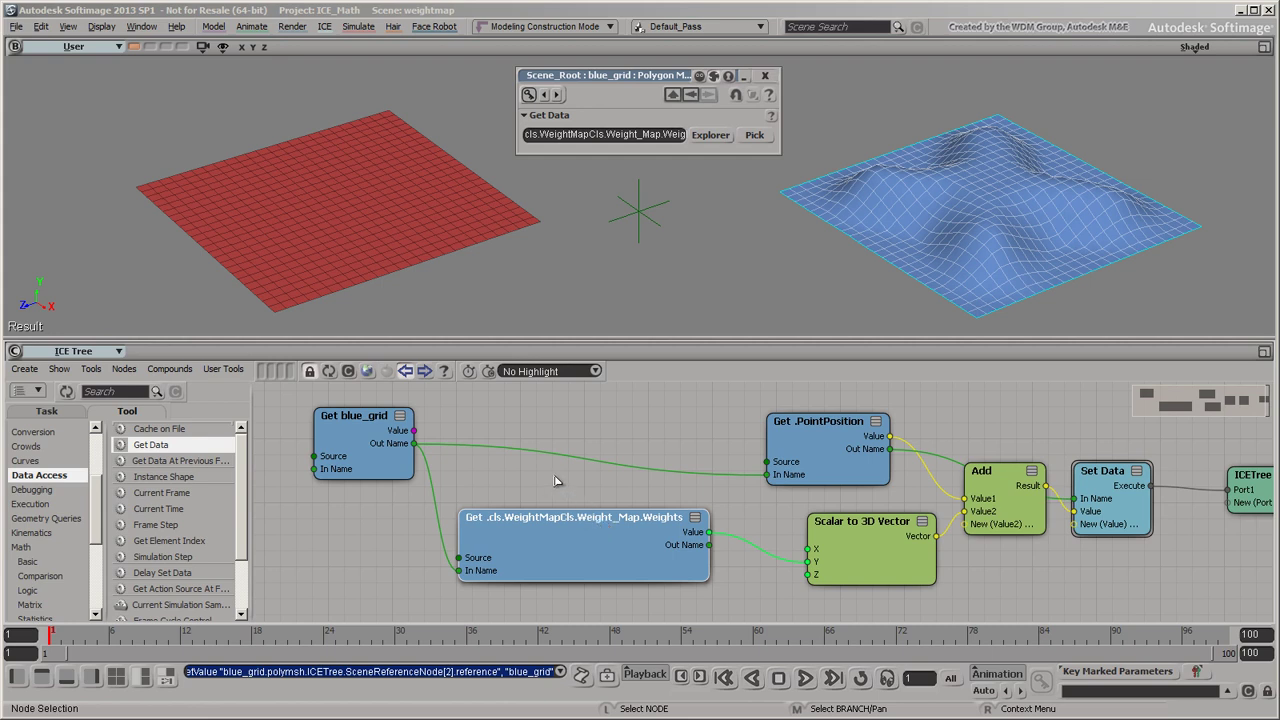
pyautogui.moveTo(137, 447); pyautogui.dragTo(345, 540)
pyautogui.moveTo(353, 429); pyautogui.dragTo(341, 593)
pyautogui.click(551, 150)
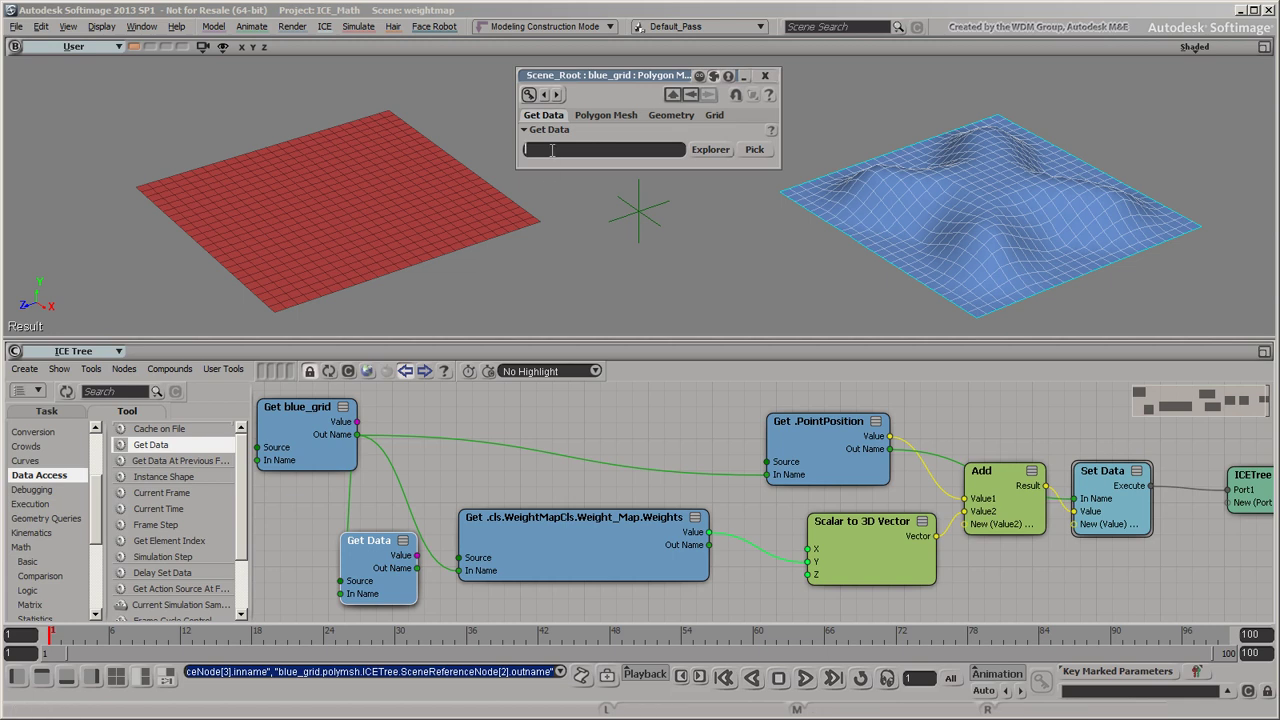
pyautogui.write('cls')
pyautogui.press('Return')
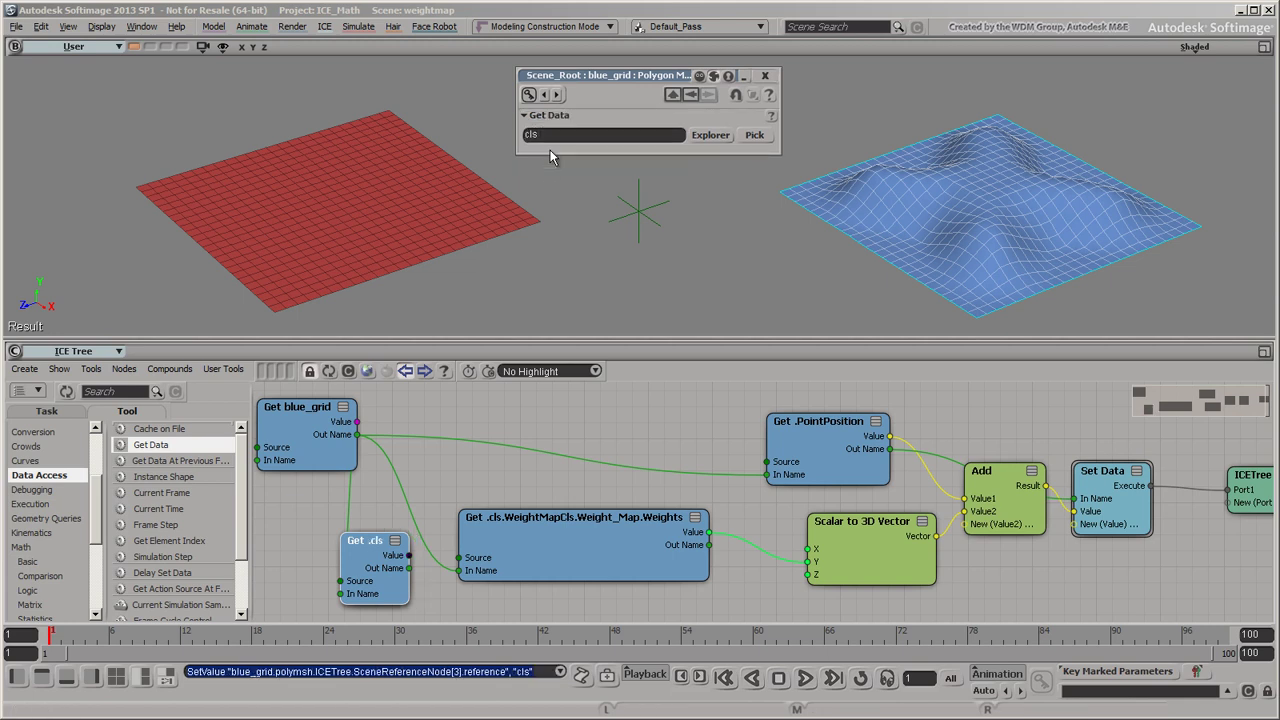
# Step: Add another Get Data node below the full weight map node and connect the cls node's Out Name to its In Name
pyautogui.moveTo(150, 445); pyautogui.dragTo(385, 525)
pyautogui.moveTo(560, 527); pyautogui.dragTo(567, 465)
pyautogui.moveTo(390, 532); pyautogui.dragTo(497, 563)
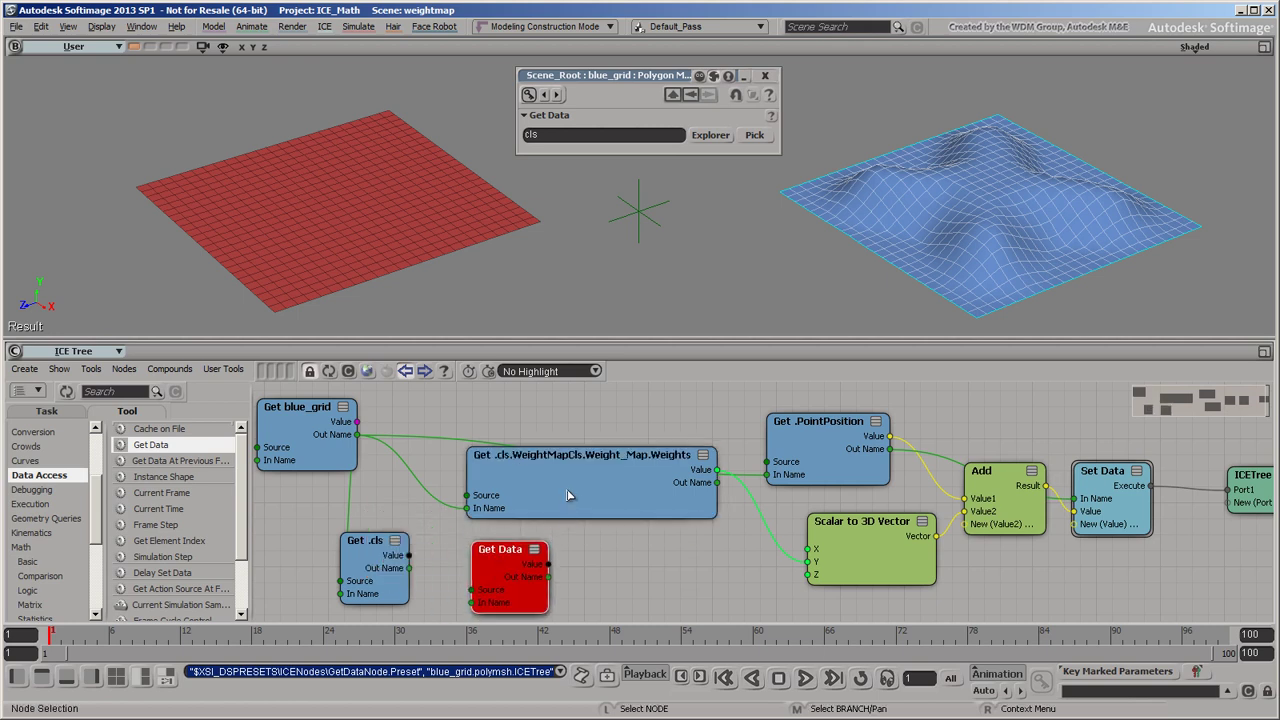
pyautogui.moveTo(568, 492); pyautogui.dragTo(533, 473)
pyautogui.moveTo(513, 573); pyautogui.dragTo(497, 557)
pyautogui.moveTo(409, 567); pyautogui.dragTo(492, 558)
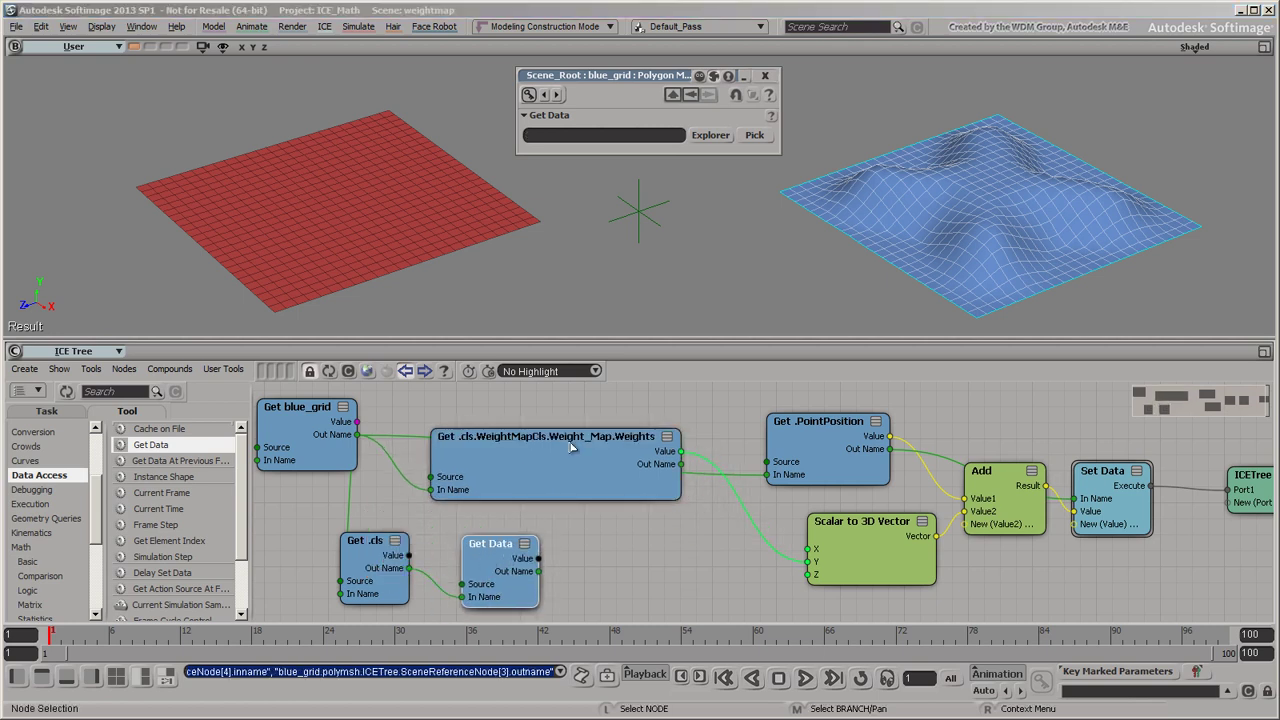
# Step: Set the reference of the Get Data node following cls to Weight_Map inside the WeightMapCls cluster
pyautogui.click(710, 135)
pyautogui.click(729, 161)
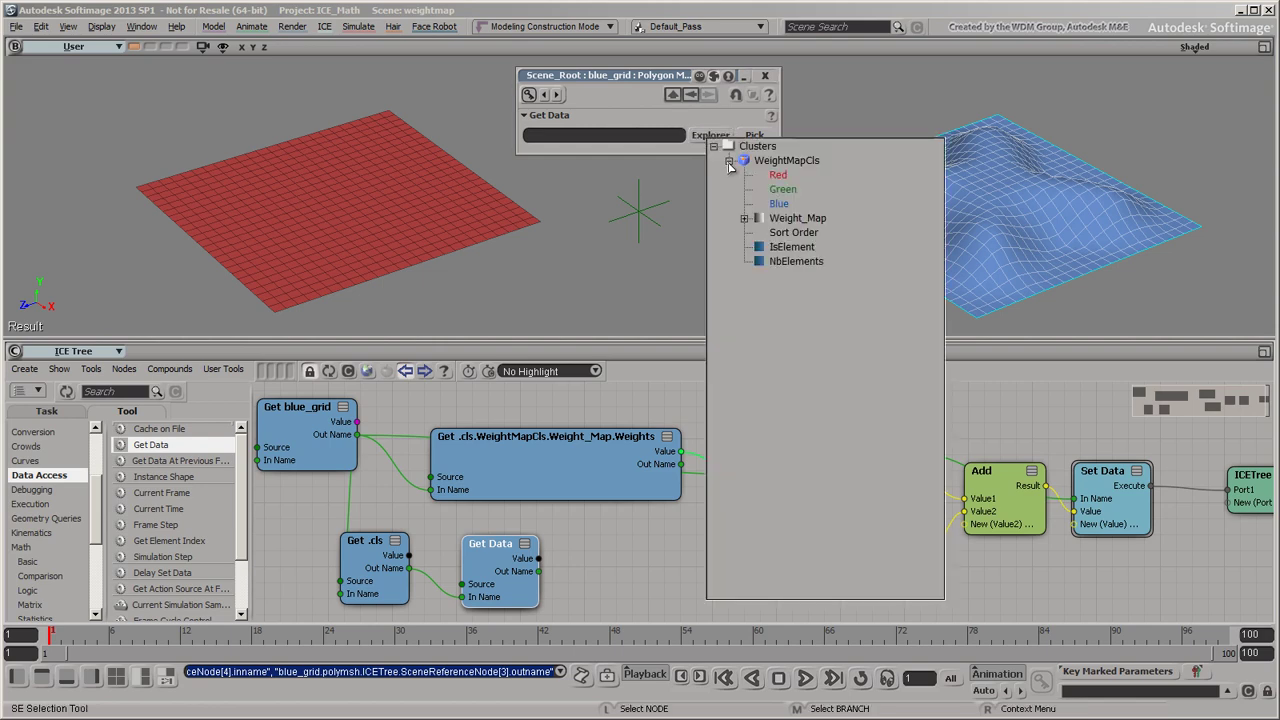
pyautogui.click(810, 220)
pyautogui.click(585, 553)
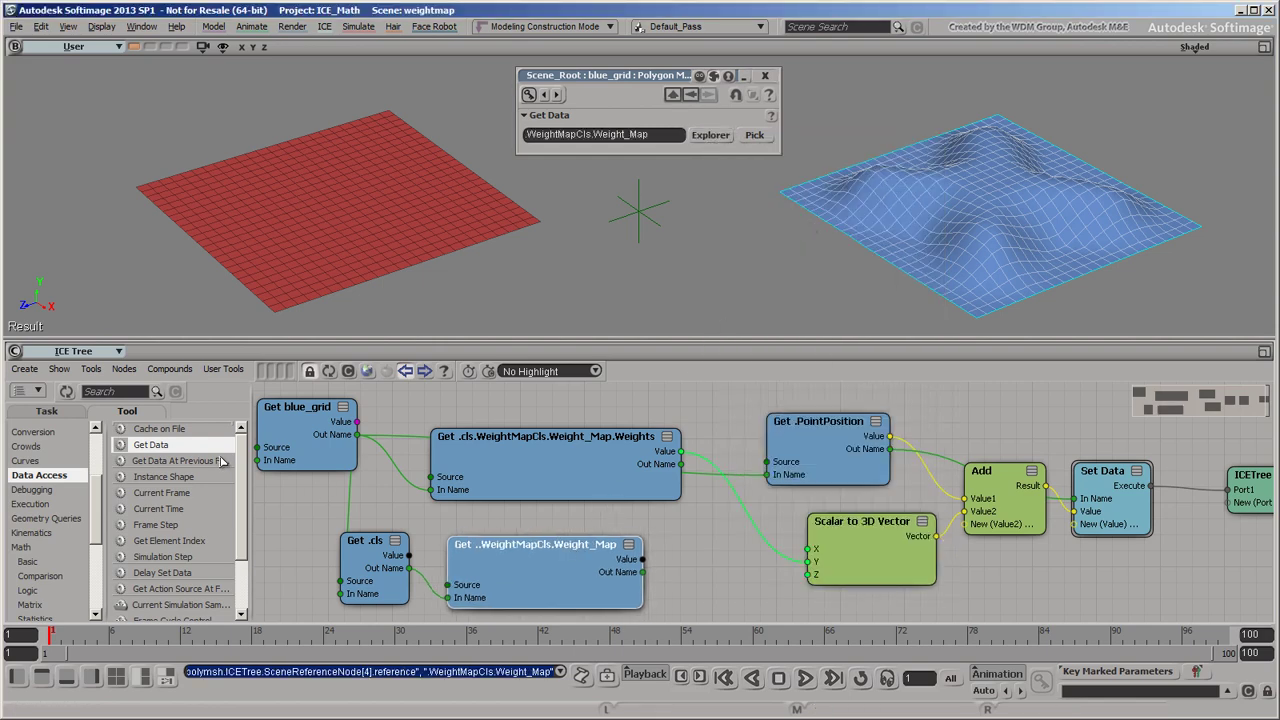
# Step: Add a Get Data node fed by the Weight_Map node's Out Name and set its reference to Weights
pyautogui.moveTo(150, 444); pyautogui.dragTo(690, 598)
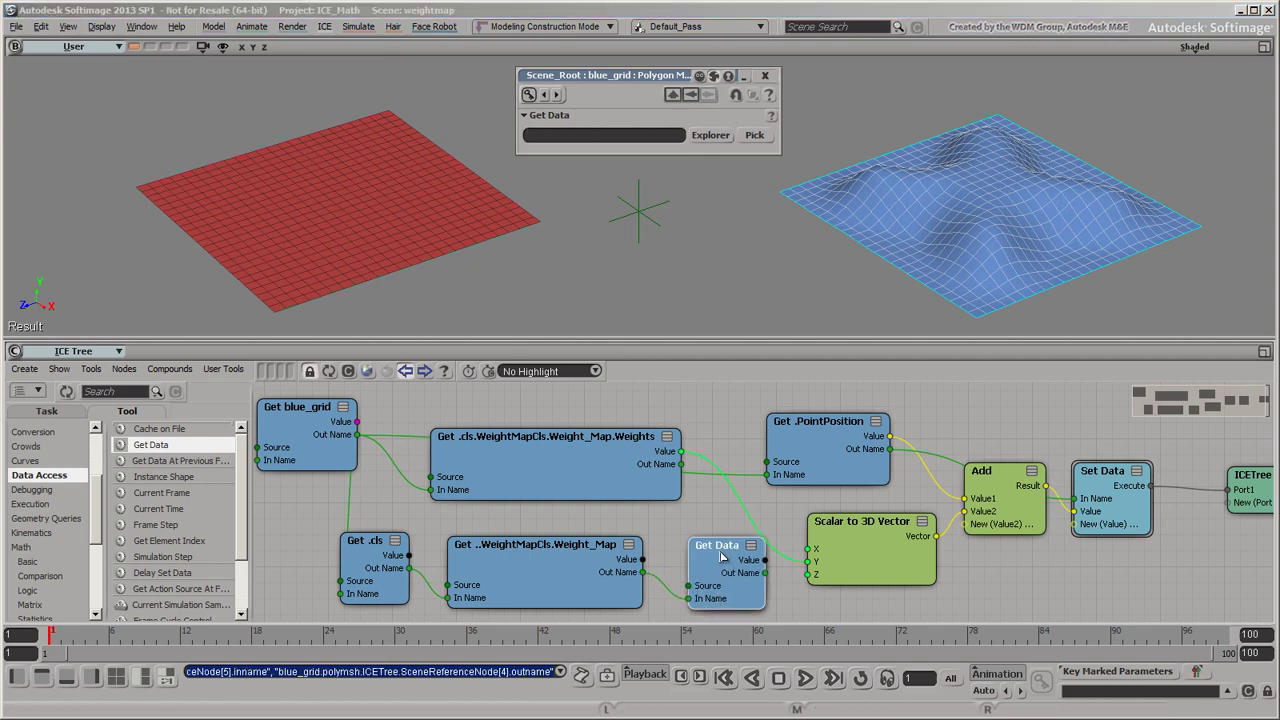
pyautogui.click(711, 135)
pyautogui.click(787, 276)
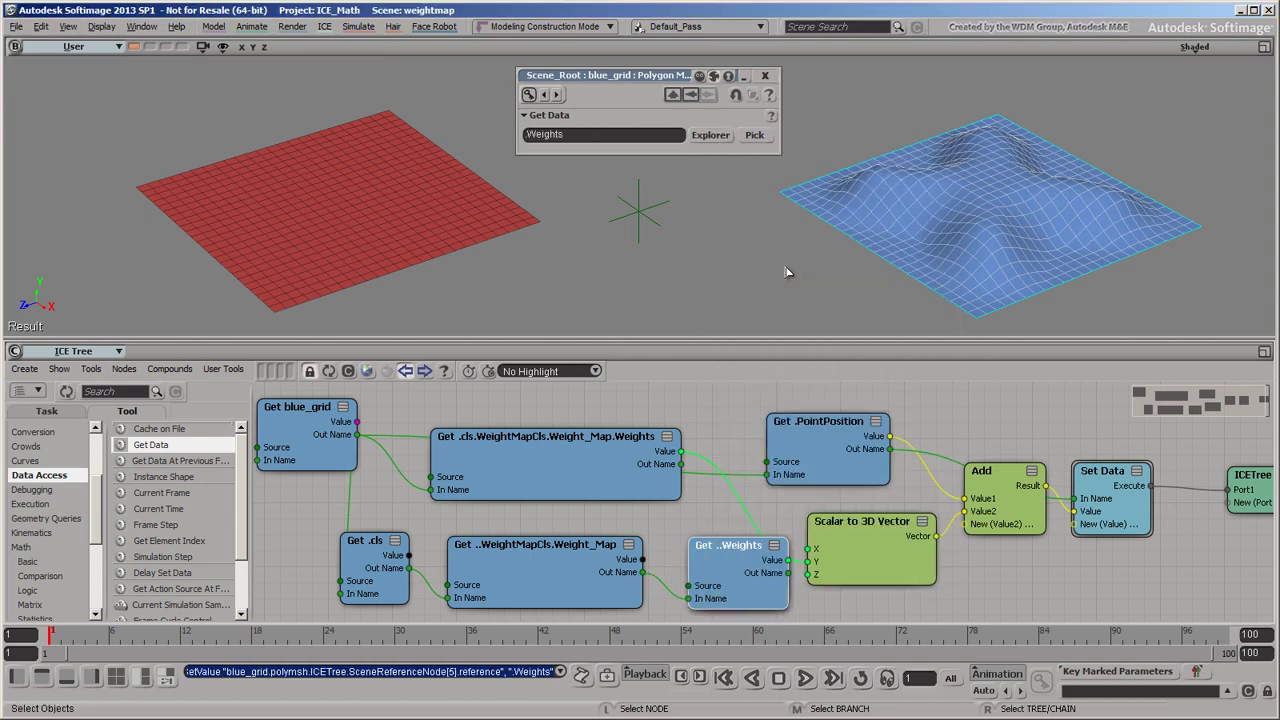
# Step: Connect the Weights node's Value to Y of Scalar to 3D Vector and delete the old full-path weight map node
pyautogui.moveTo(789, 561); pyautogui.dragTo(748, 552)
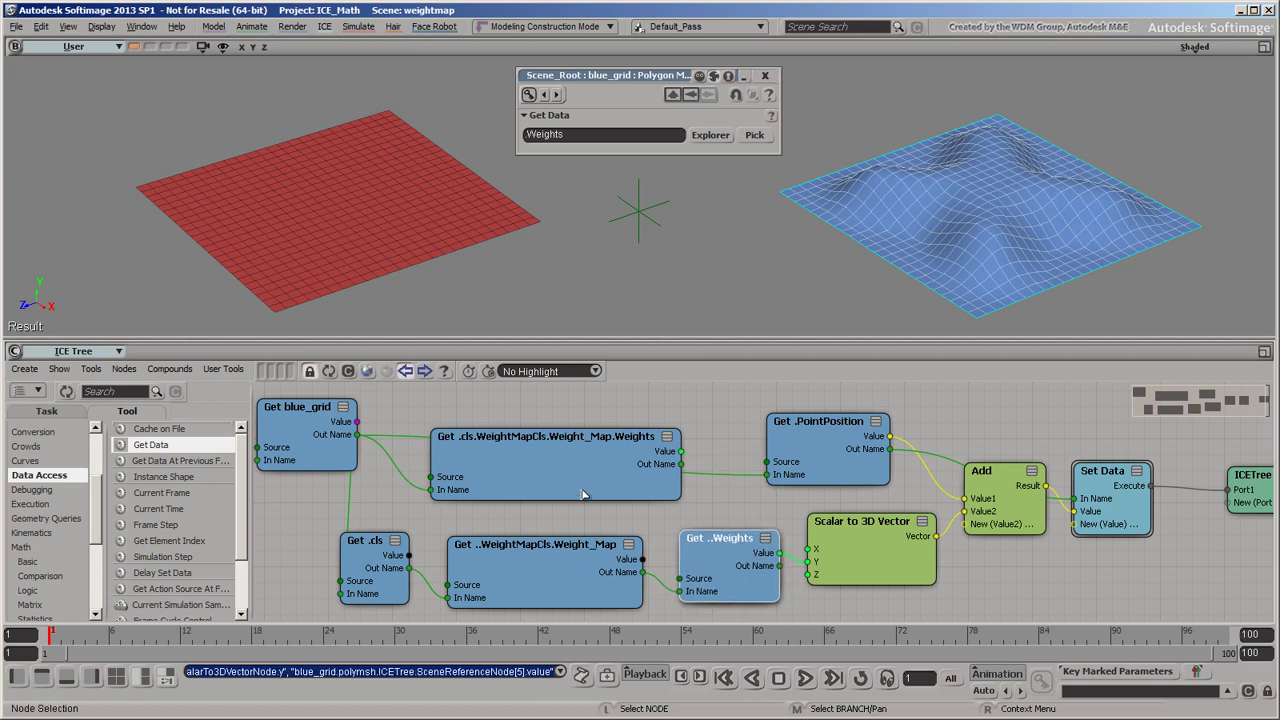
pyautogui.moveTo(580, 480); pyautogui.dragTo(587, 480)
pyautogui.press('Delete')
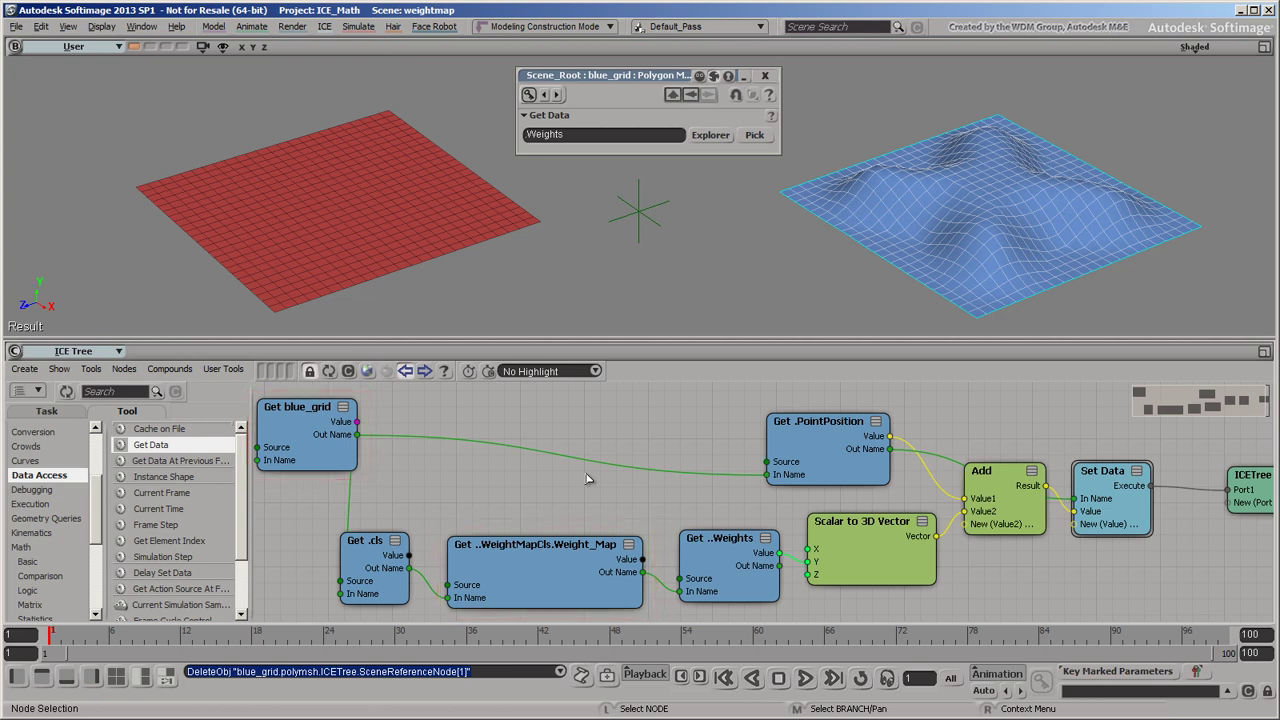
# Step: Group all nodes feeding the ICETree node, from Get blue_grid through Set Data, into one compound
pyautogui.click(326, 430)
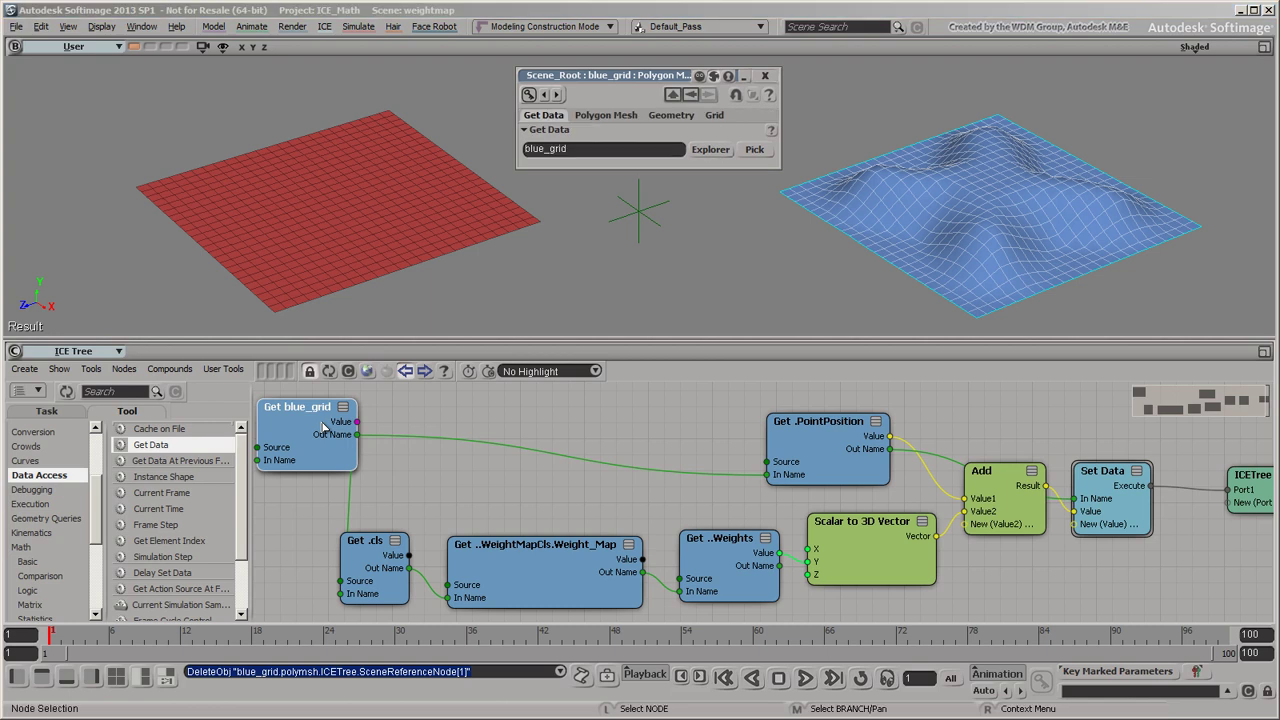
pyautogui.click(557, 567)
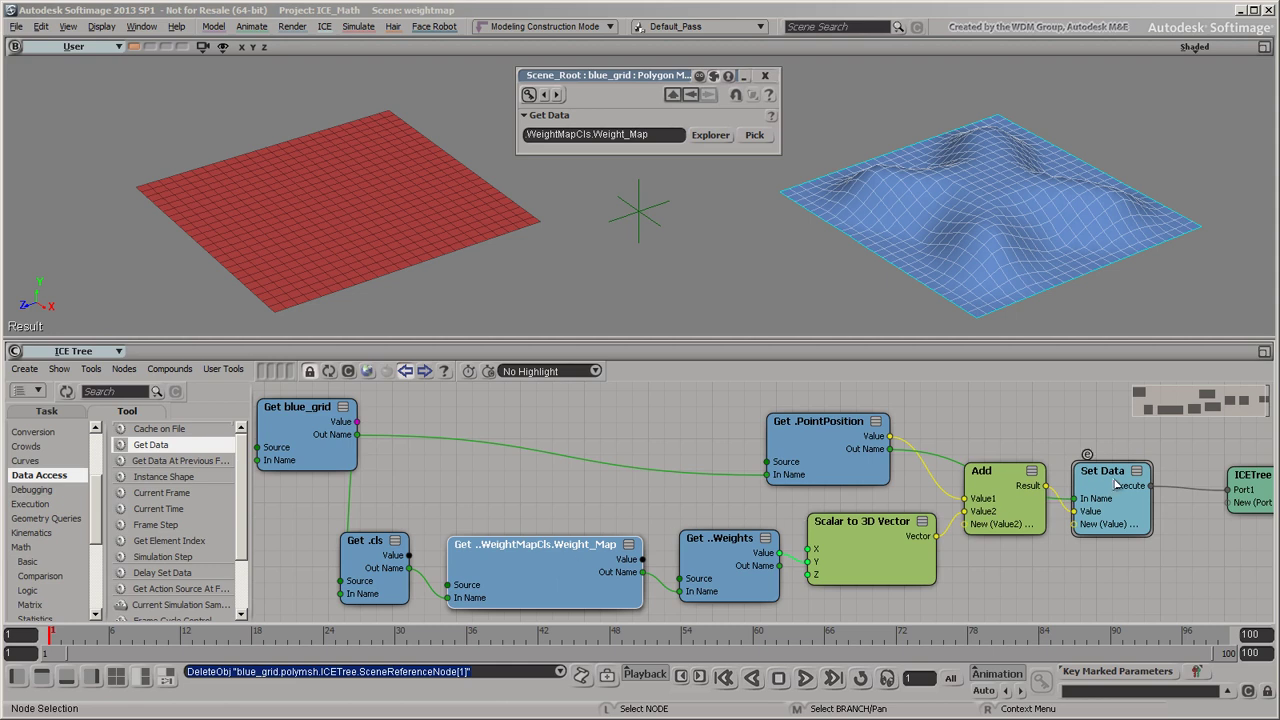
pyautogui.rightClick(842, 447)
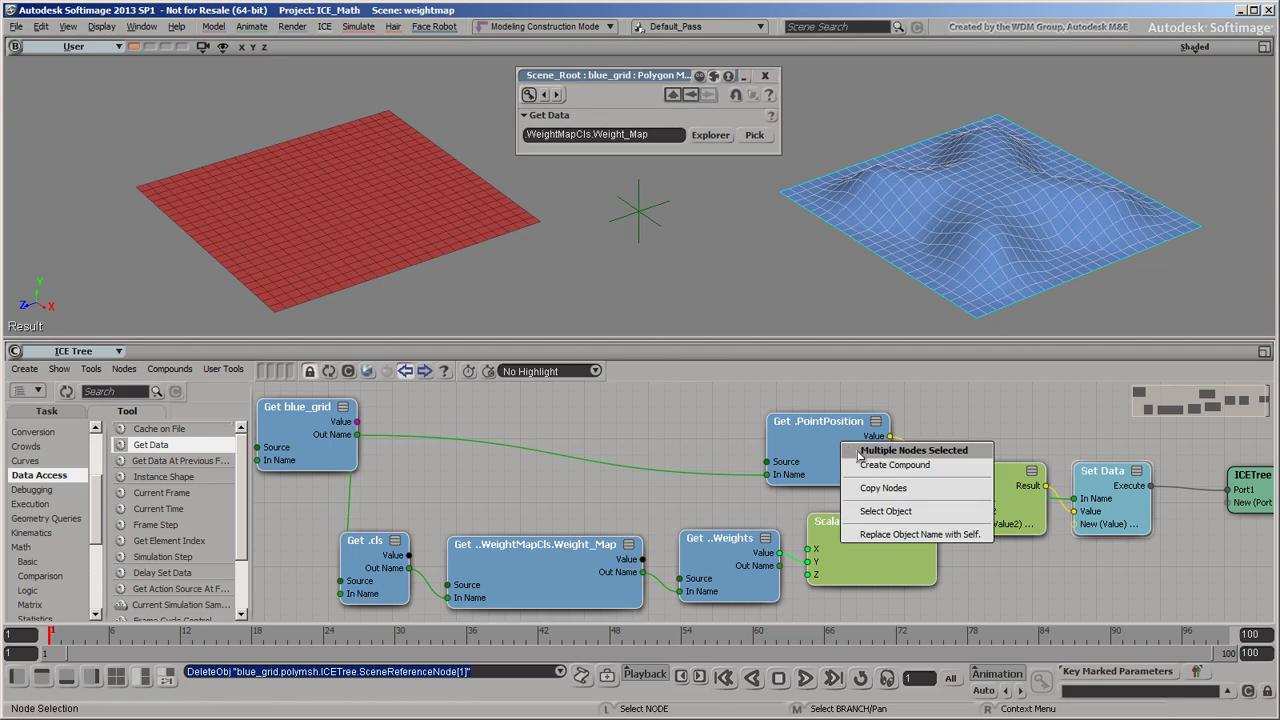
pyautogui.click(885, 468)
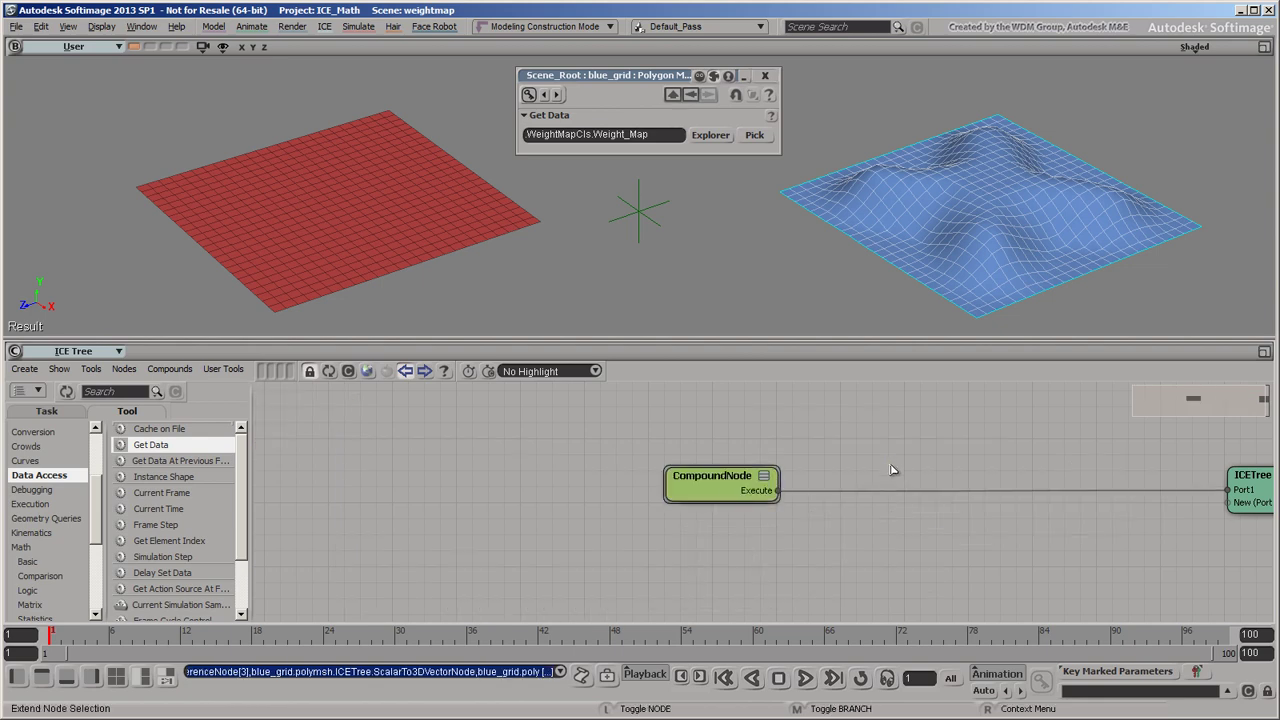
# Step: Open the compound for editing and expose the reference parameters of the blue_grid and Weight_Map nodes as inputs
pyautogui.doubleClick(666, 474)
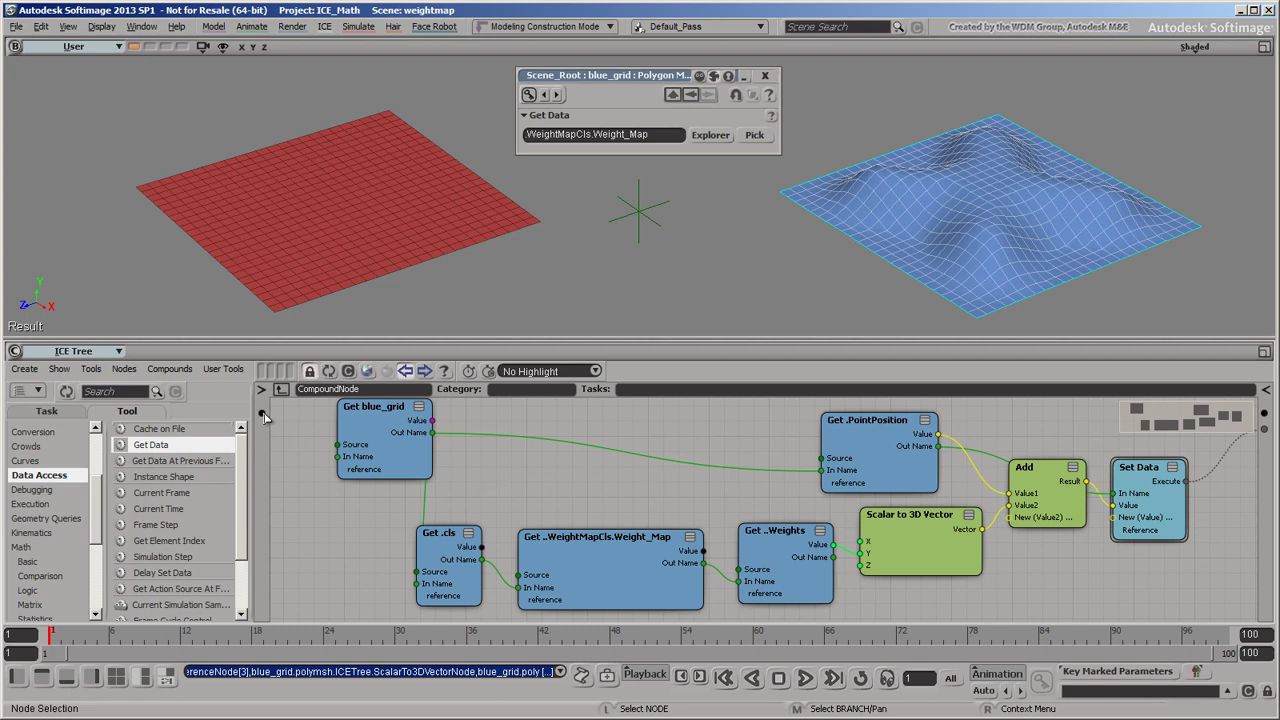
pyautogui.moveTo(265, 416); pyautogui.dragTo(367, 477)
pyautogui.moveTo(262, 413); pyautogui.dragTo(538, 606)
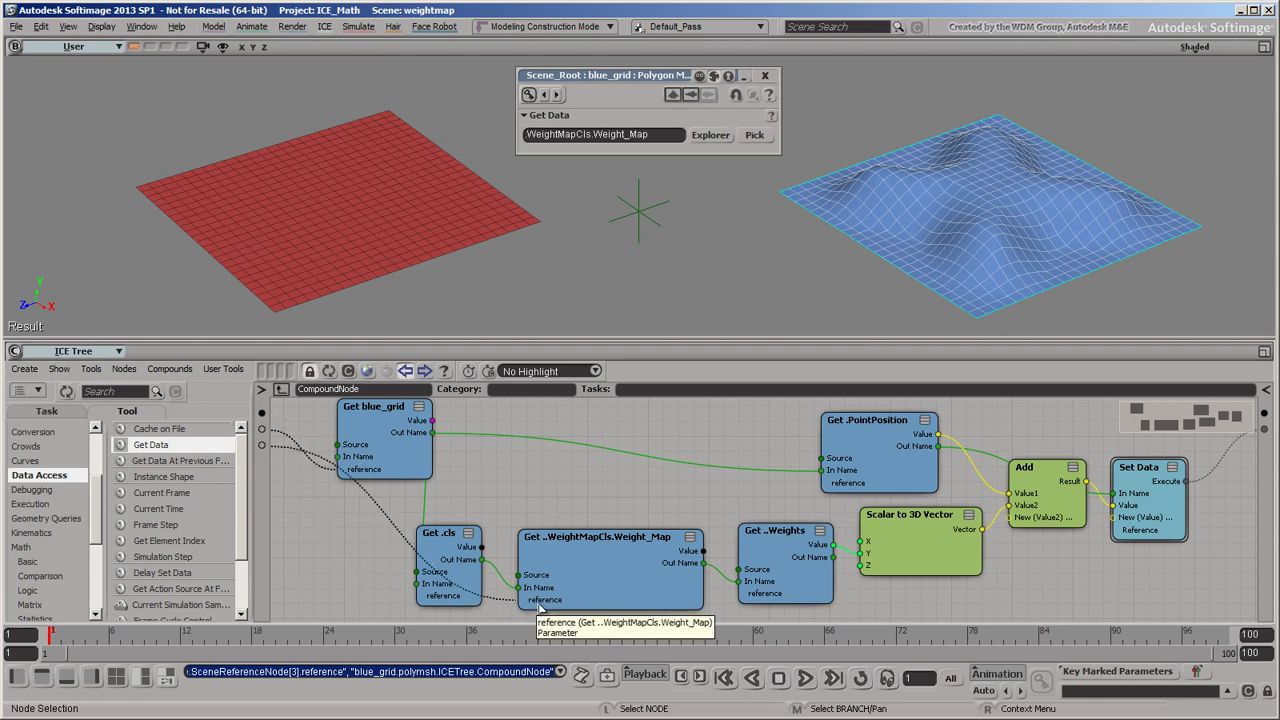
# Step: Assign the exposed Reference port to a property page group named Object
pyautogui.rightClick(266, 430)
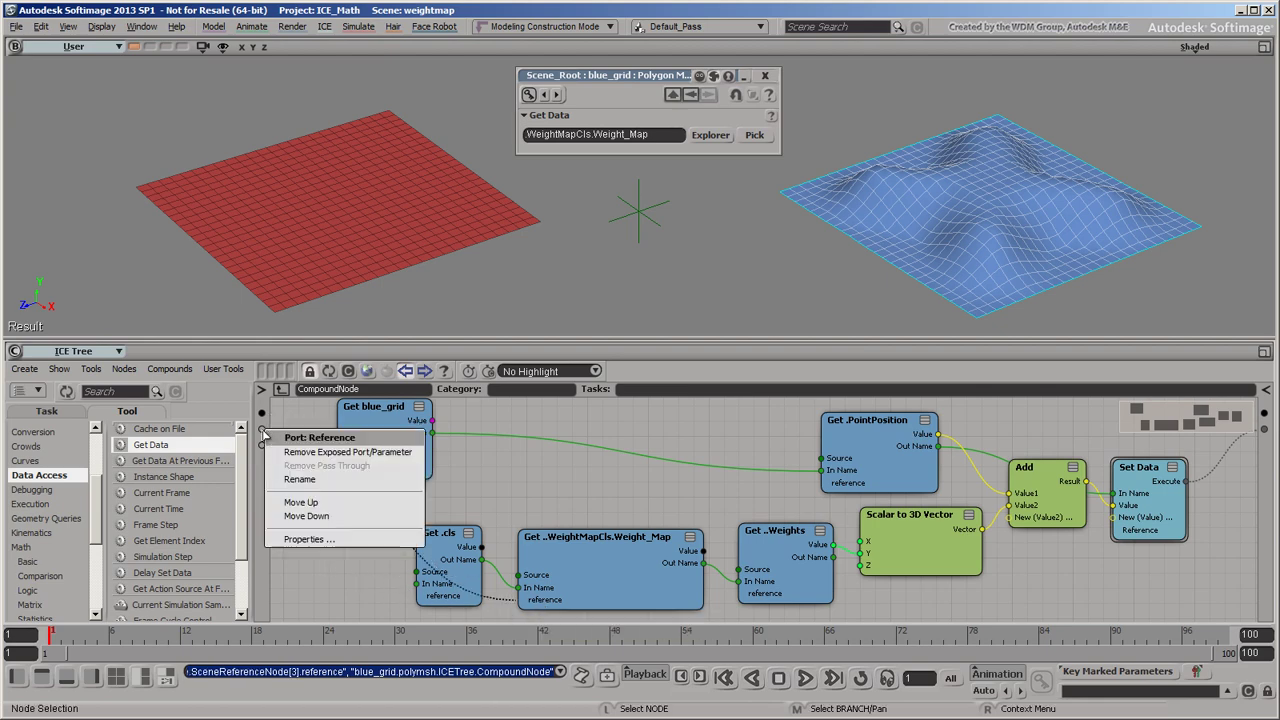
pyautogui.click(338, 544)
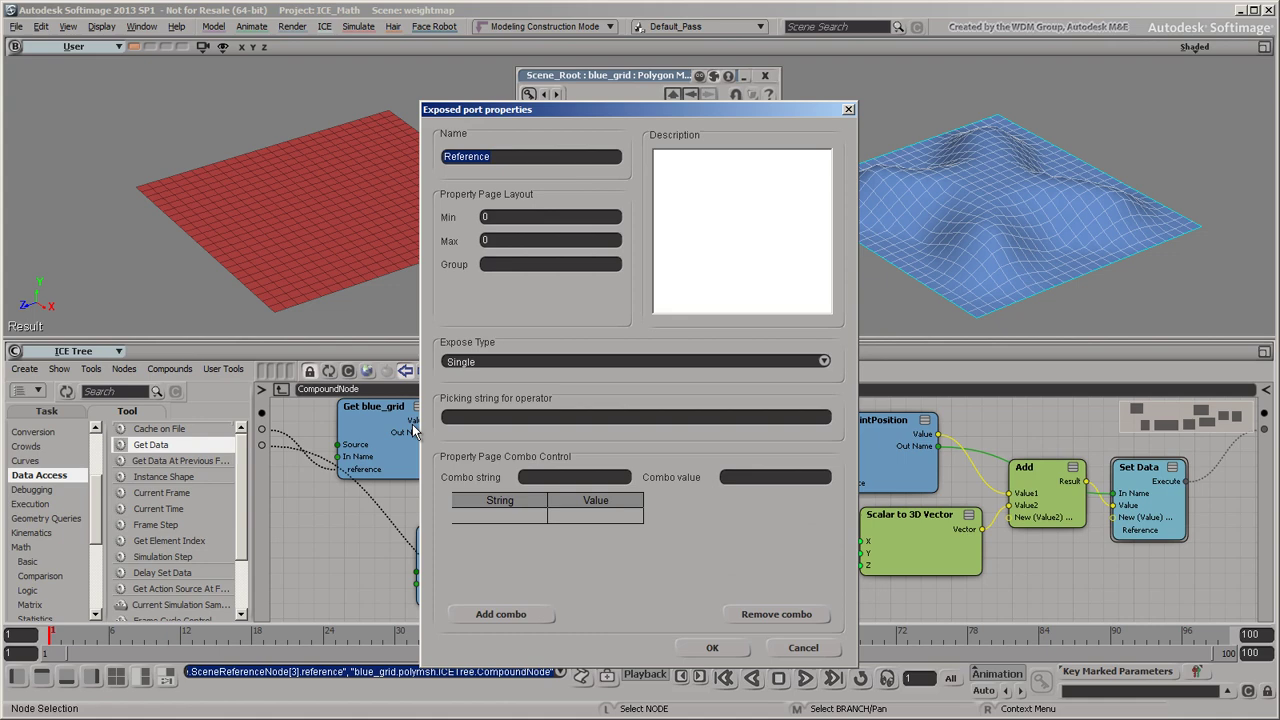
pyautogui.click(513, 265)
pyautogui.write('Object')
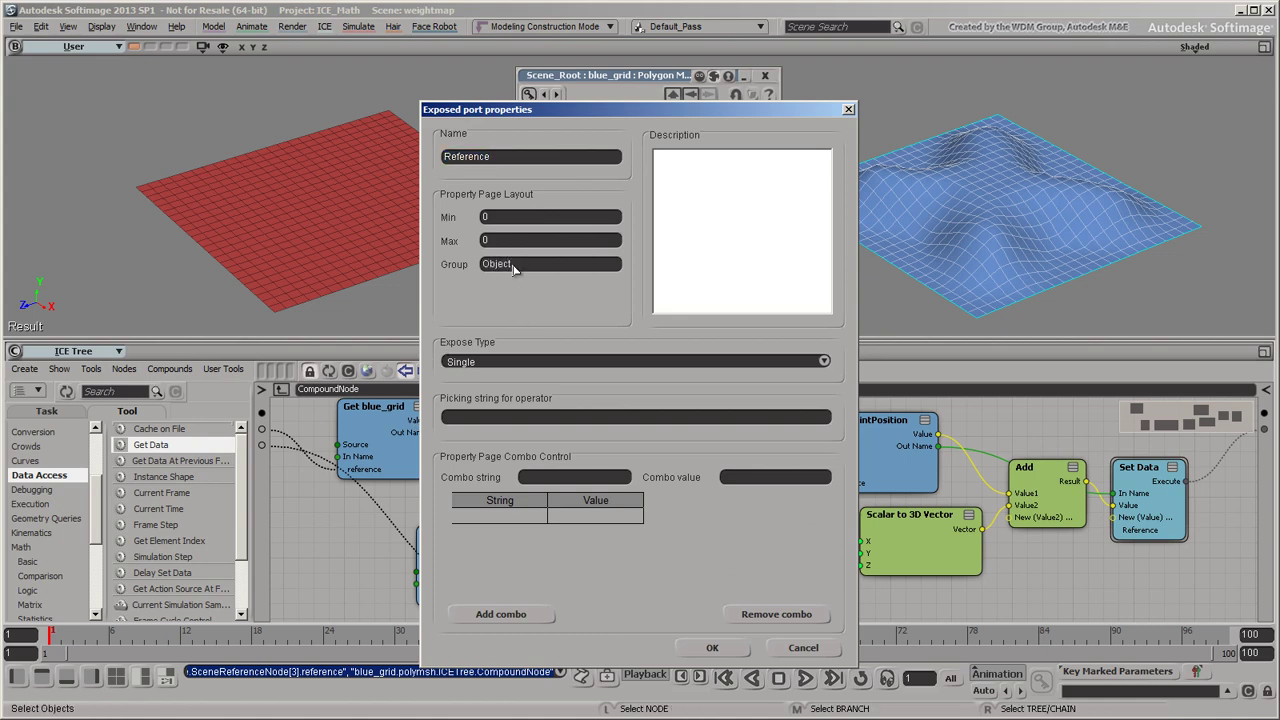
pyautogui.click(703, 648)
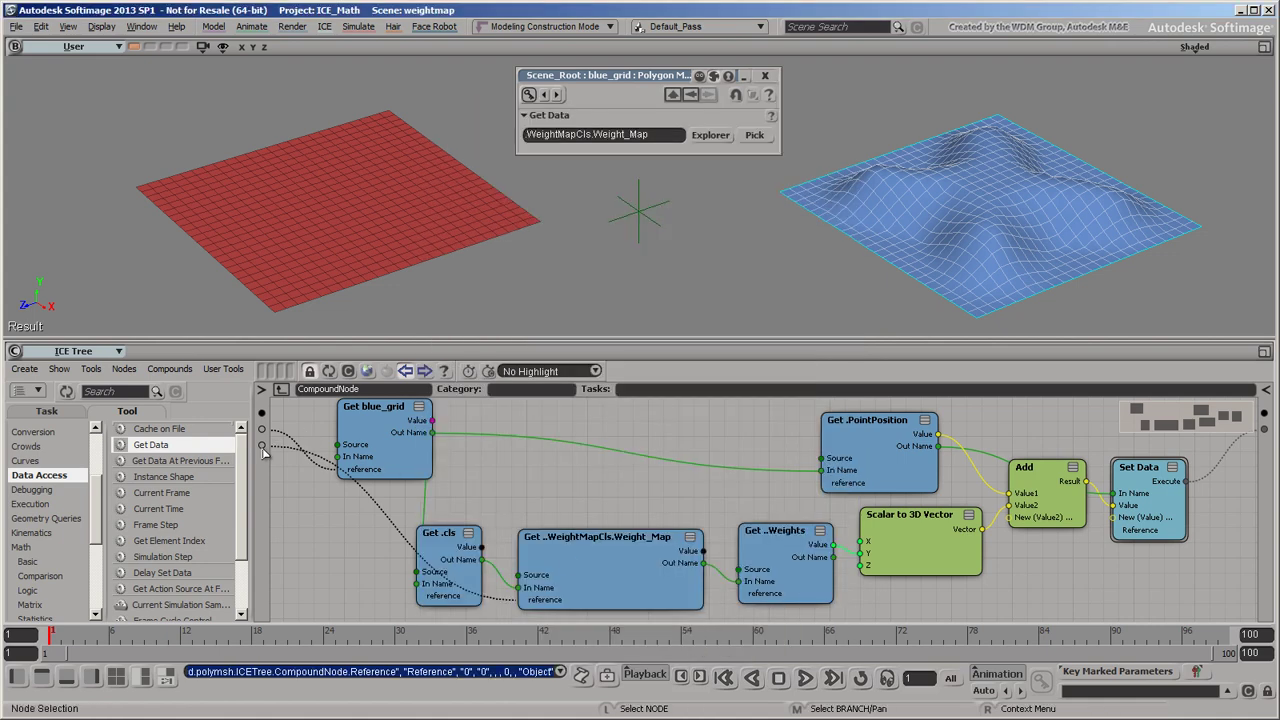
# Step: Assign the exposed Reference1 port to the group Cluster and Map and return to the main tree
pyautogui.rightClick(263, 447)
pyautogui.click(334, 559)
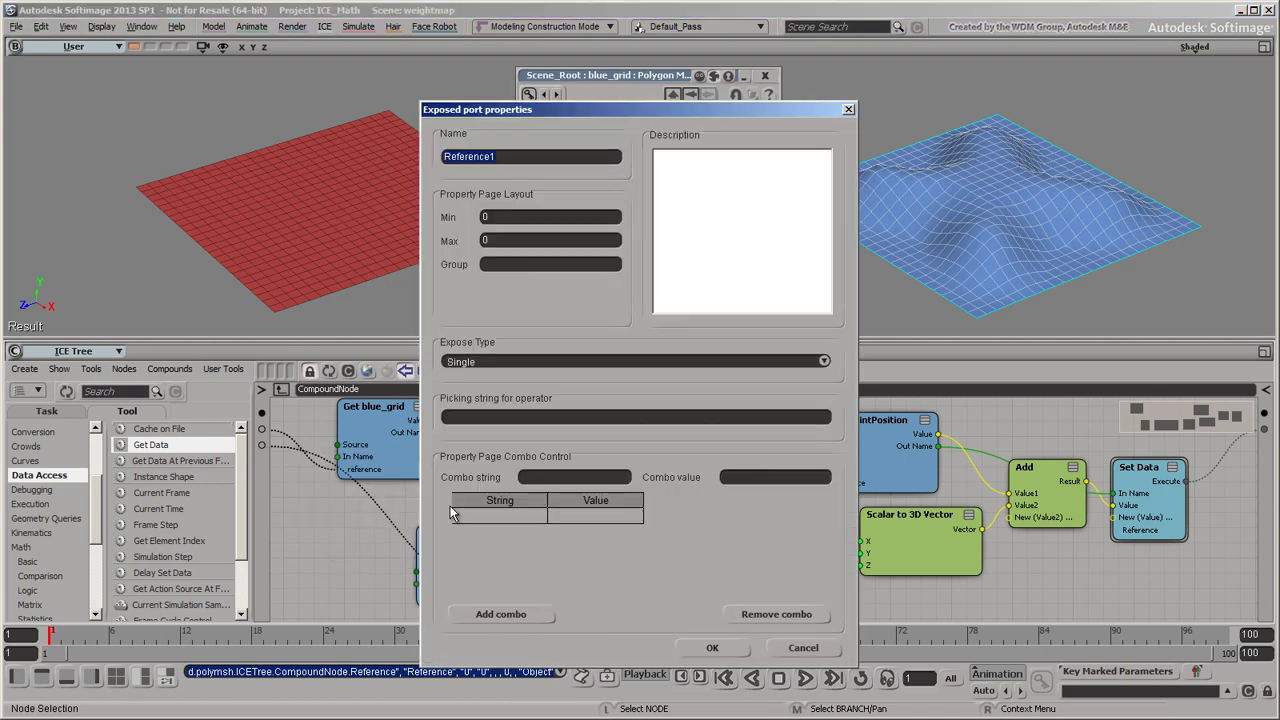
pyautogui.click(516, 263)
pyautogui.write('Cluster')
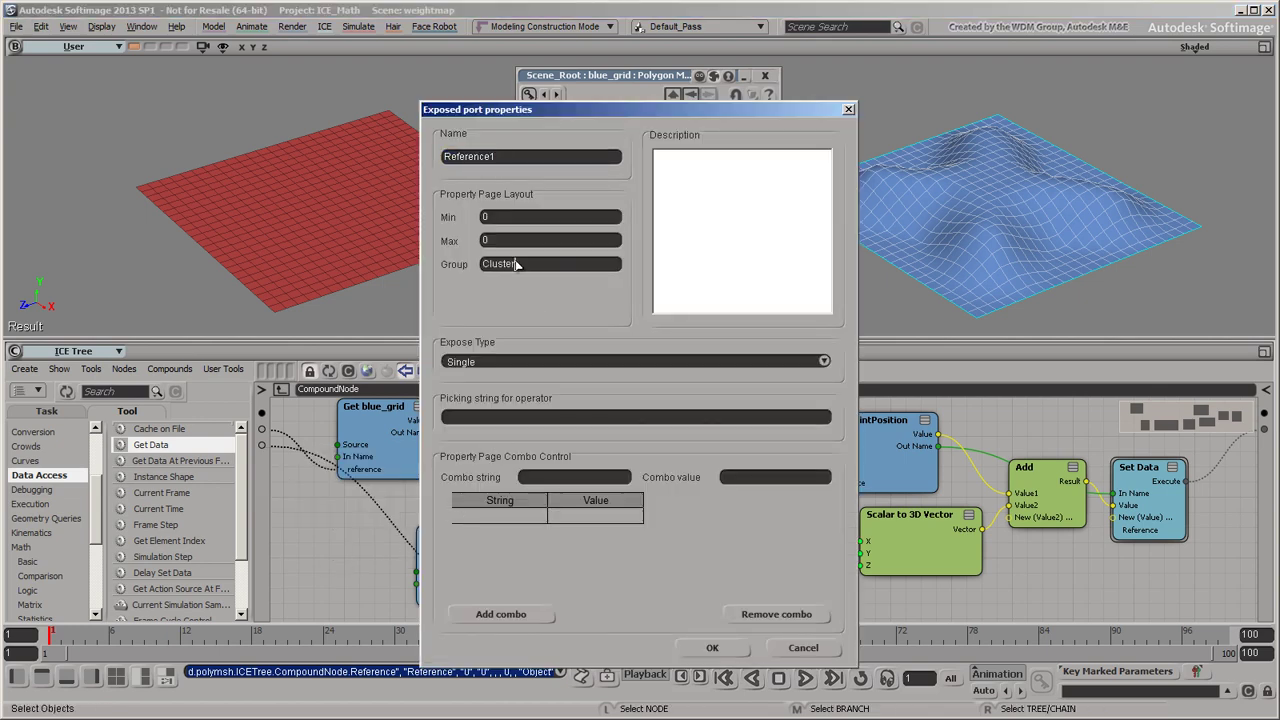
pyautogui.write(' and Map')
pyautogui.click(713, 649)
pyautogui.click(285, 390)
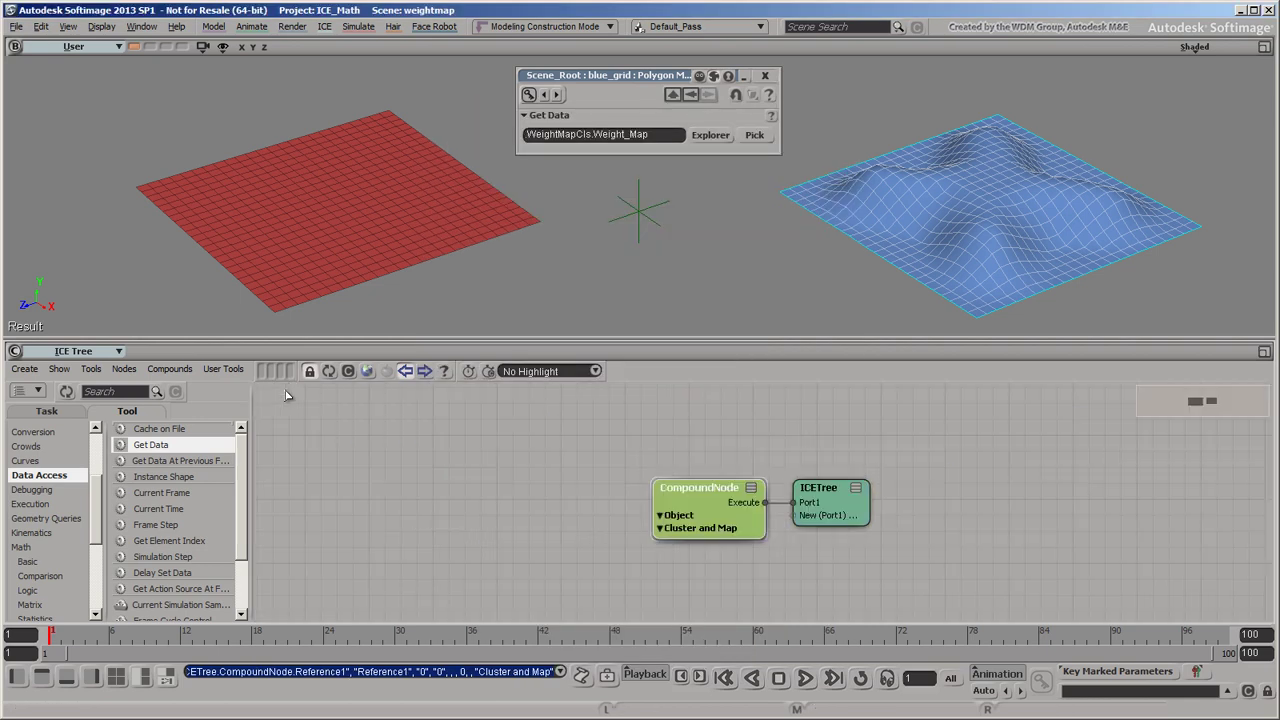
# Step: Reopen the compound for editing, expose the blue_grid node's In Name as an input, and return to the main tree
pyautogui.click(704, 499)
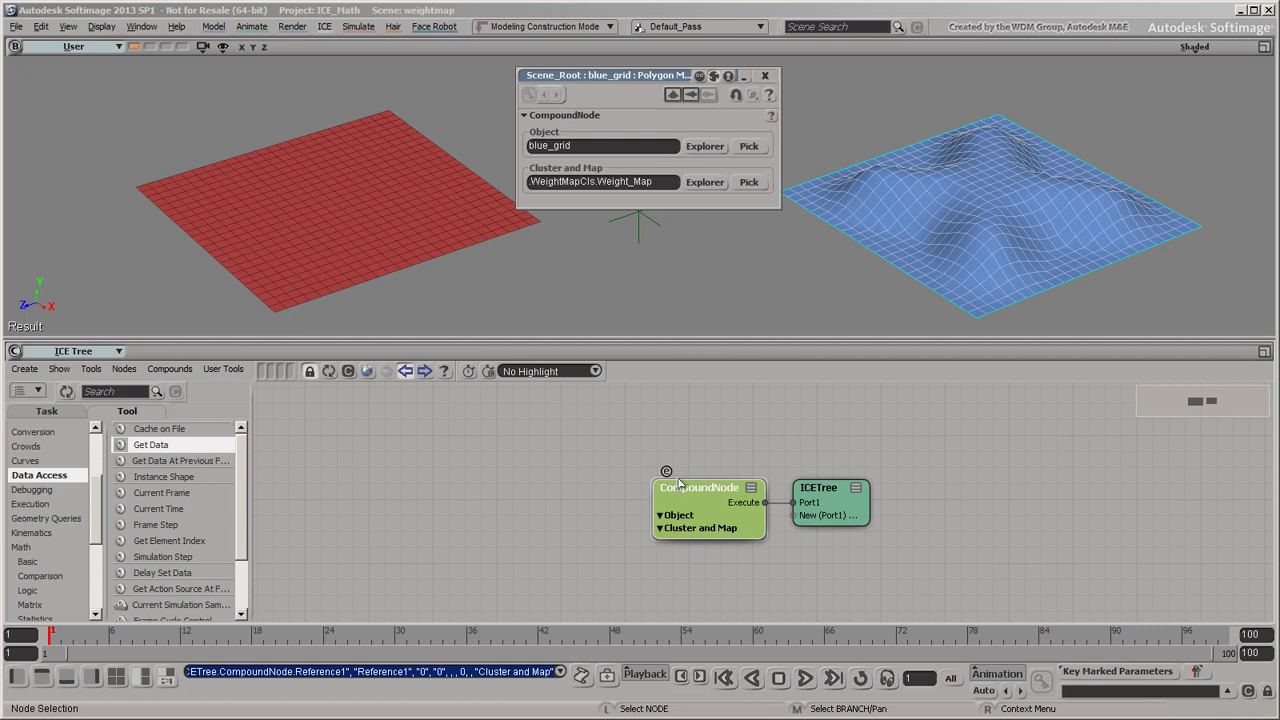
pyautogui.click(667, 472)
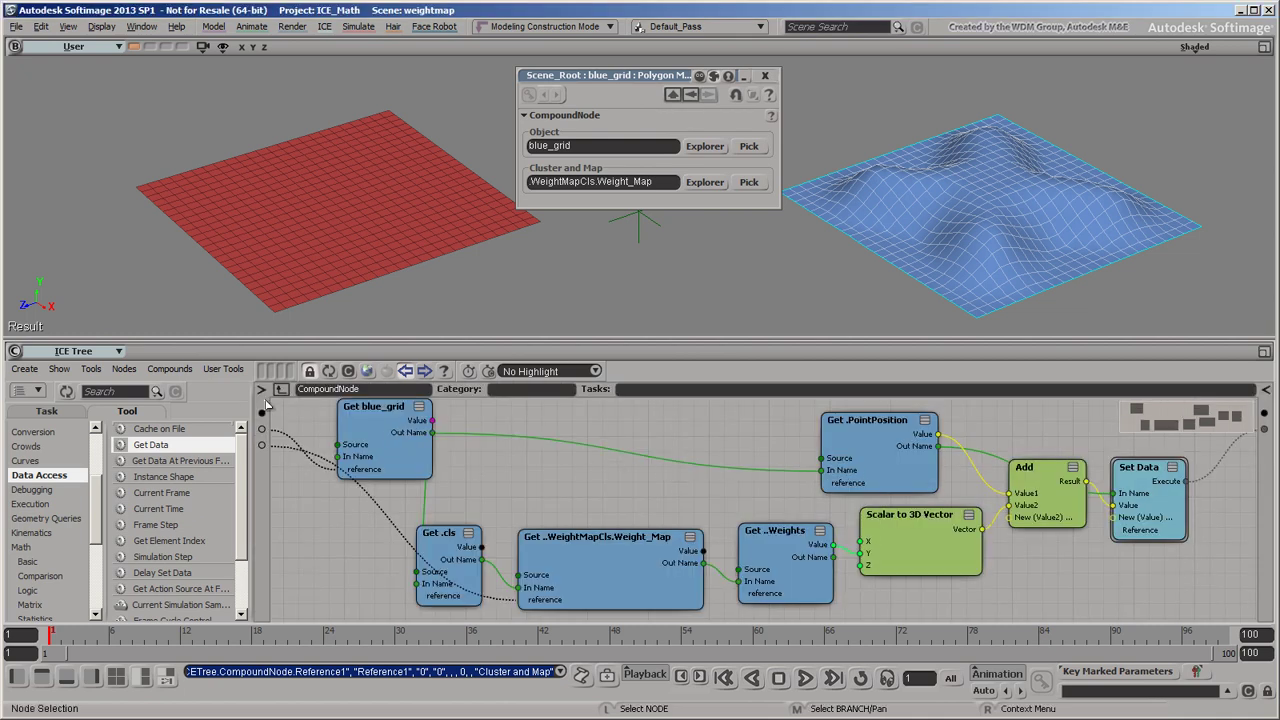
pyautogui.moveTo(341, 457); pyautogui.dragTo(262, 461)
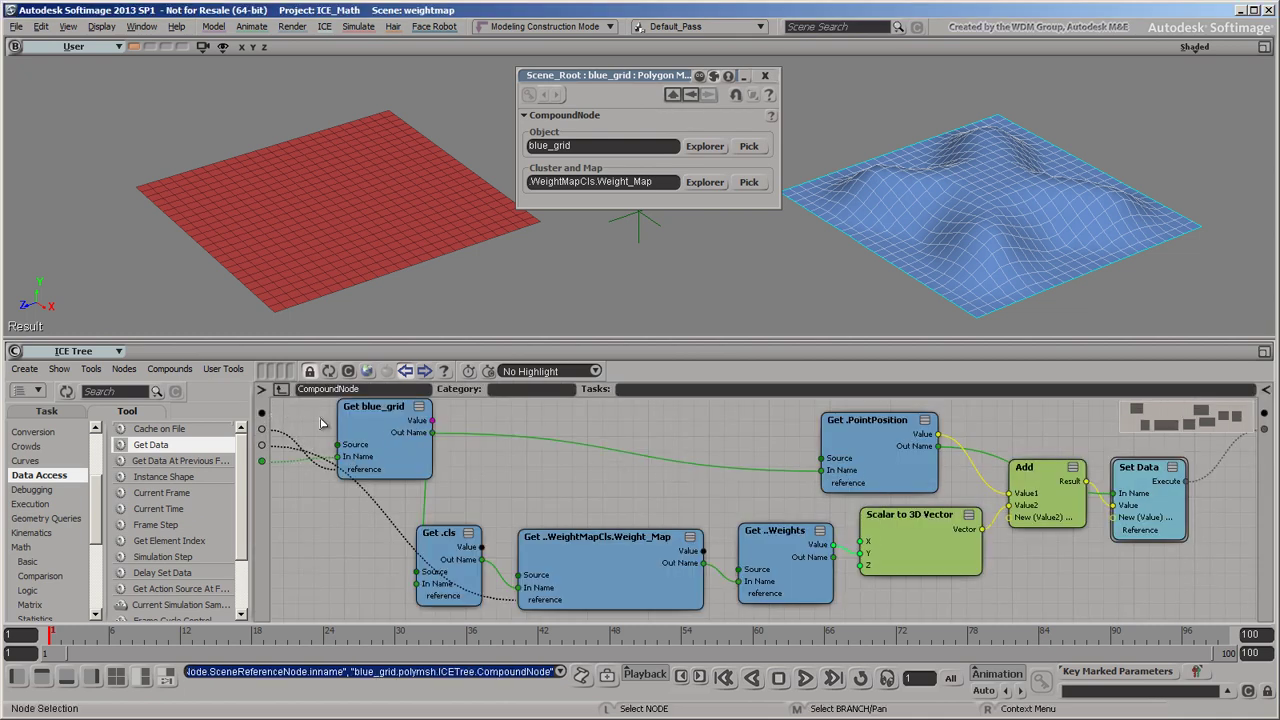
pyautogui.click(281, 389)
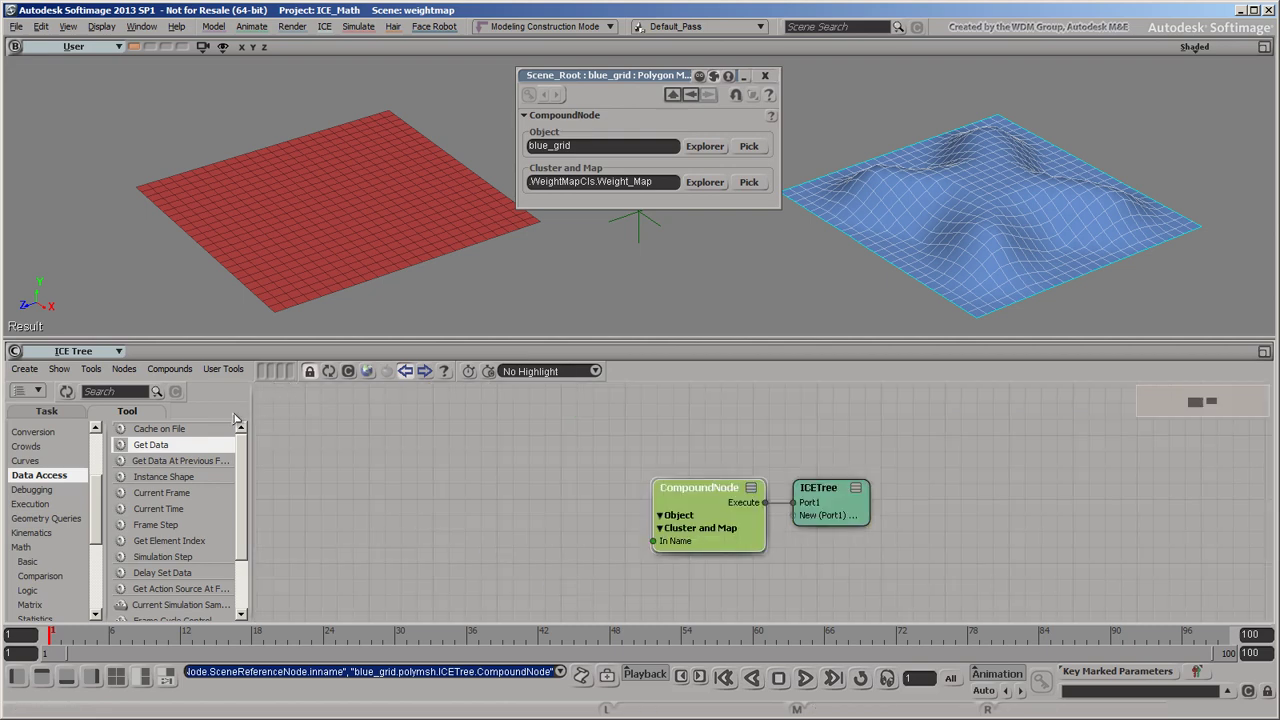
# Step: Add a Get Data node referencing blue_grid and connect its Out Name to the compound's In Name
pyautogui.moveTo(145, 444); pyautogui.dragTo(389, 477)
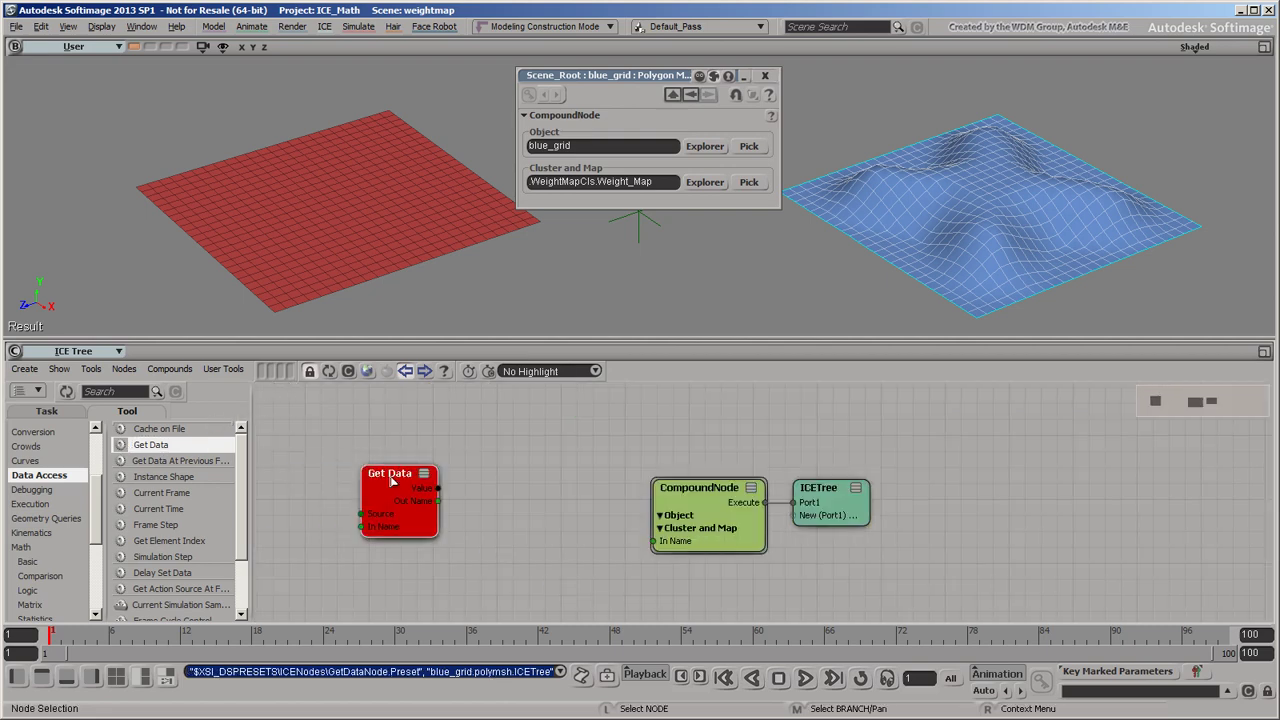
pyautogui.click(711, 135)
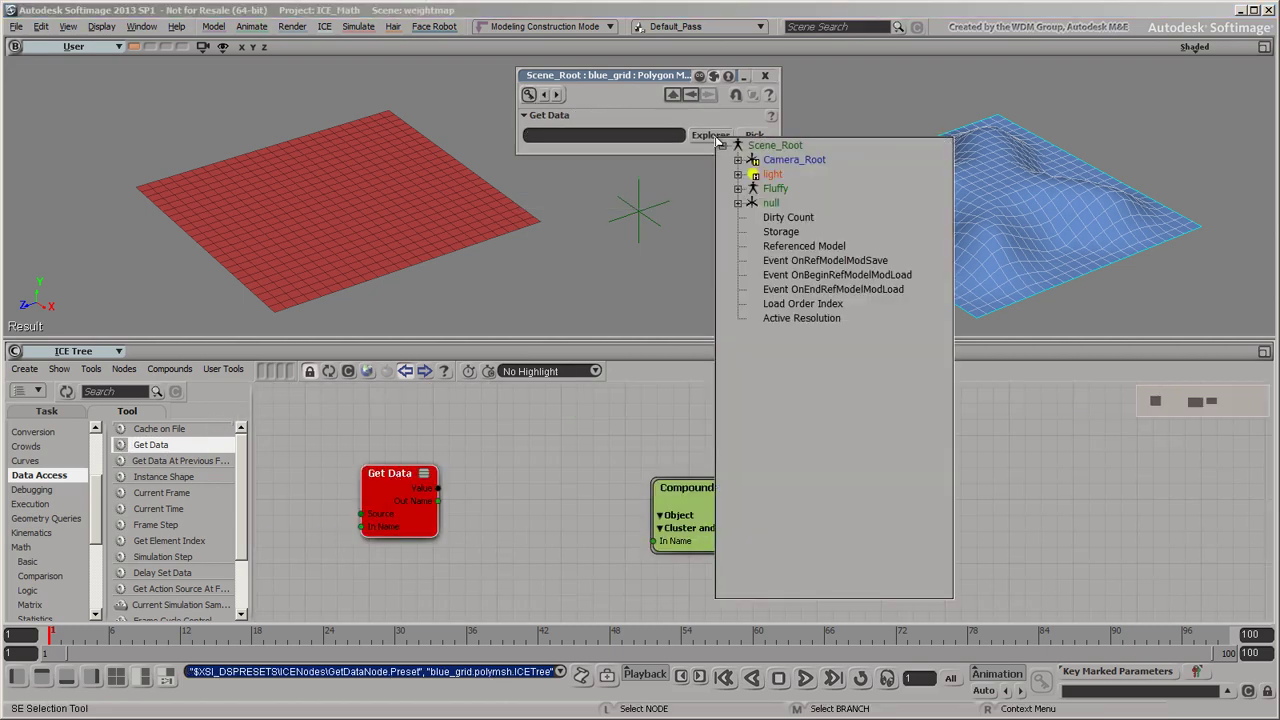
pyautogui.click(738, 203)
pyautogui.click(800, 278)
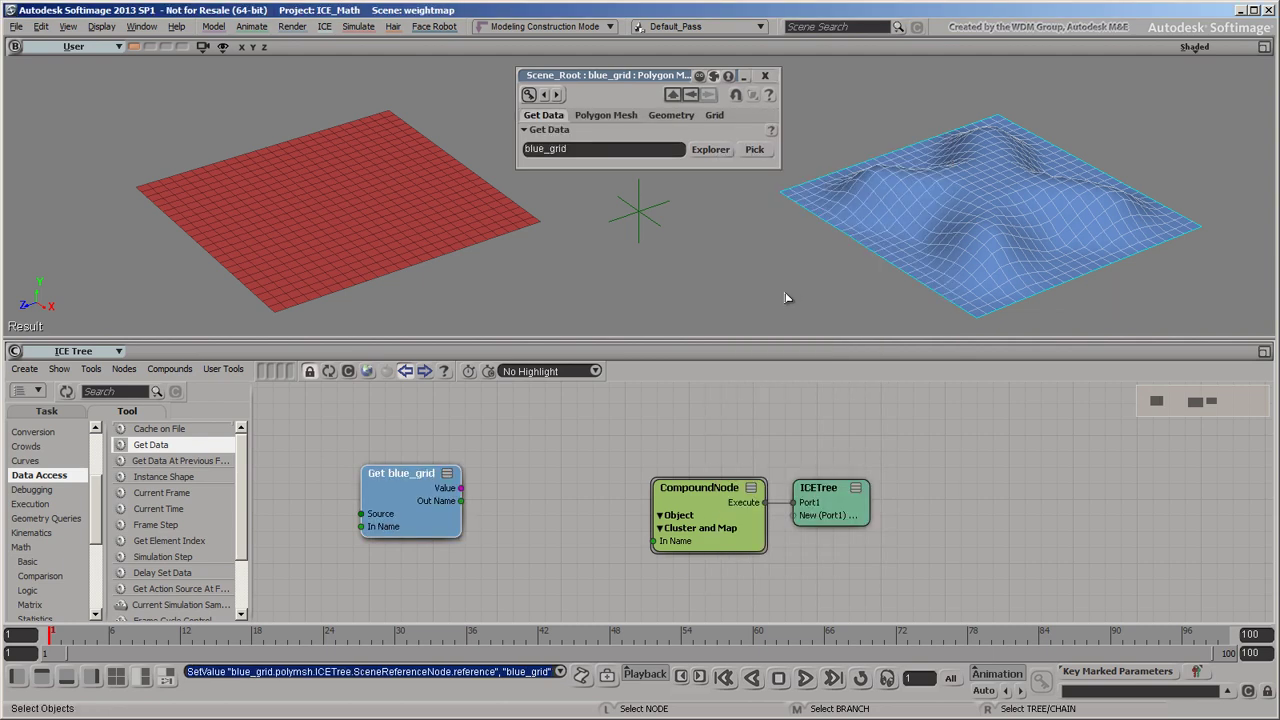
pyautogui.moveTo(461, 501); pyautogui.dragTo(682, 548)
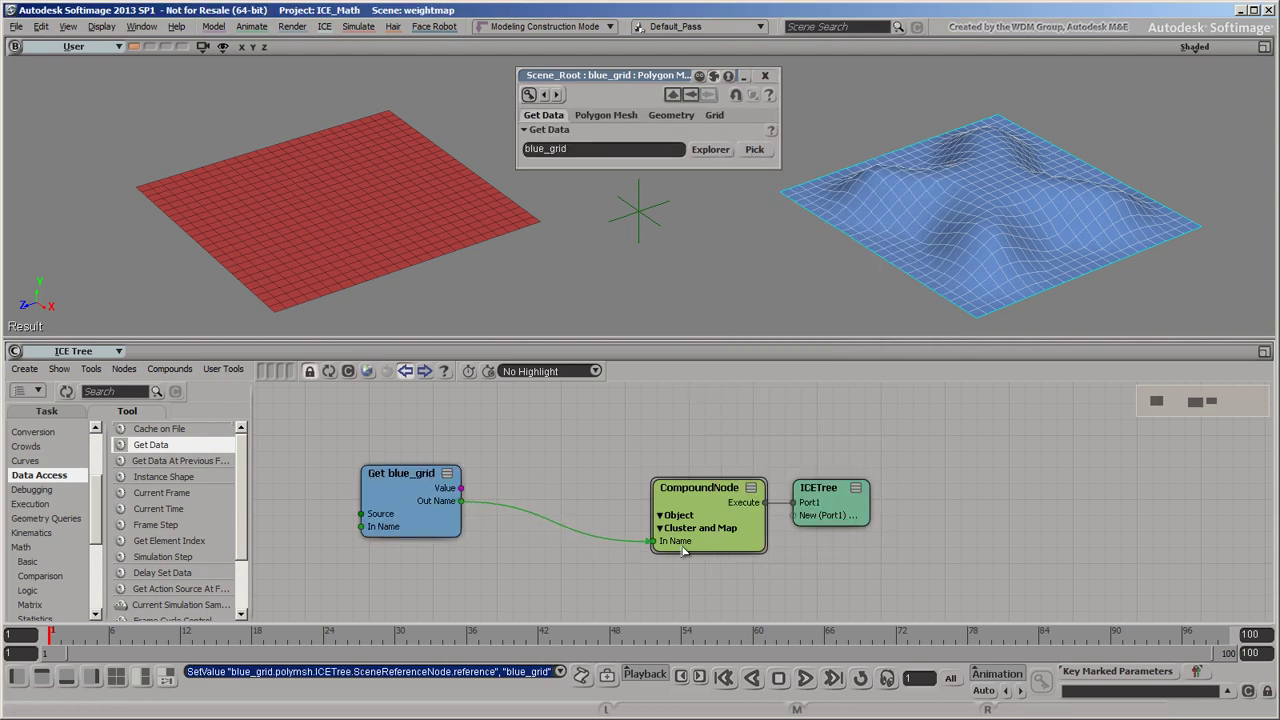
# Step: Clear the Object reference on the compound's property page
pyautogui.click(696, 498)
pyautogui.doubleClick(620, 146)
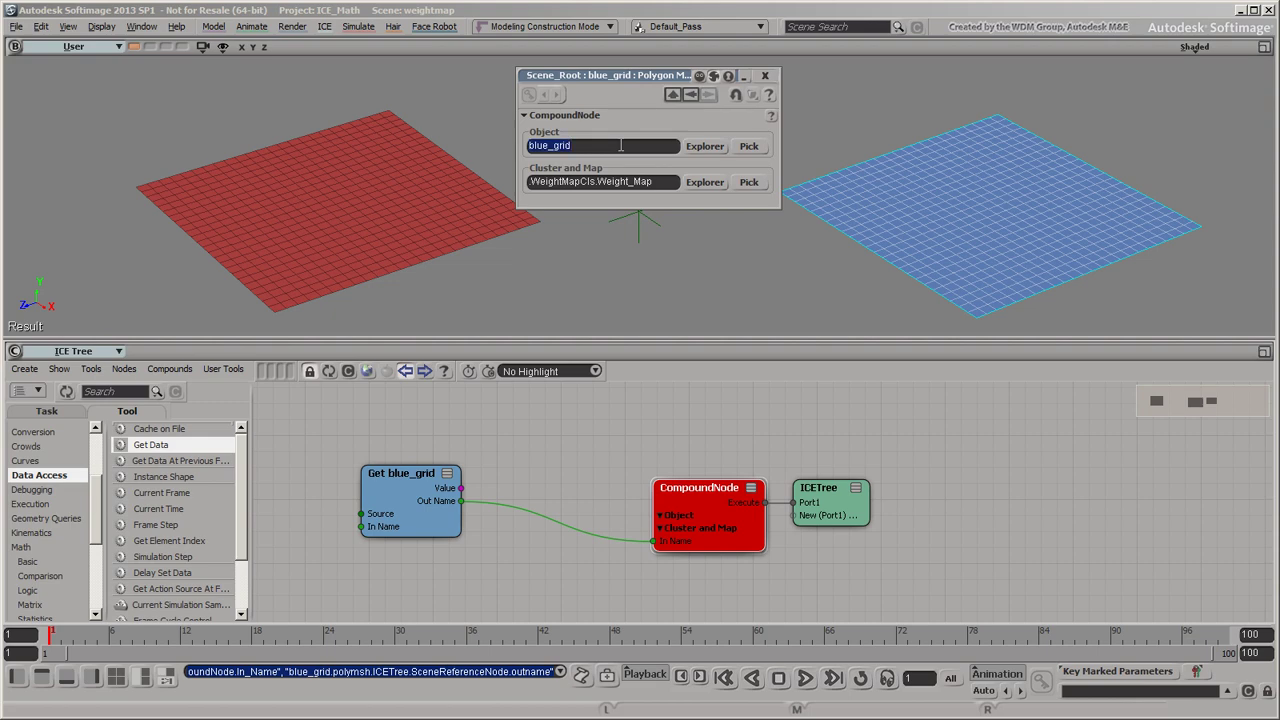
pyautogui.press('BackSpace')
pyautogui.press('Return')
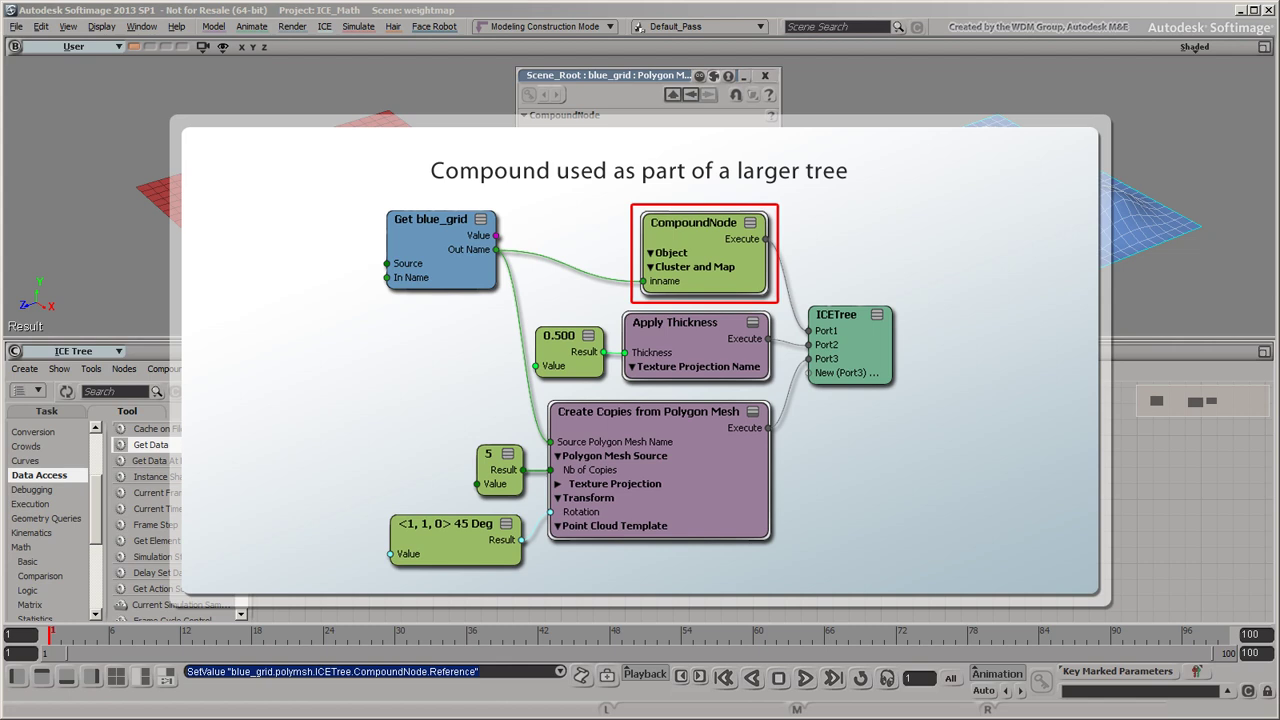
pyautogui.press('Delete')
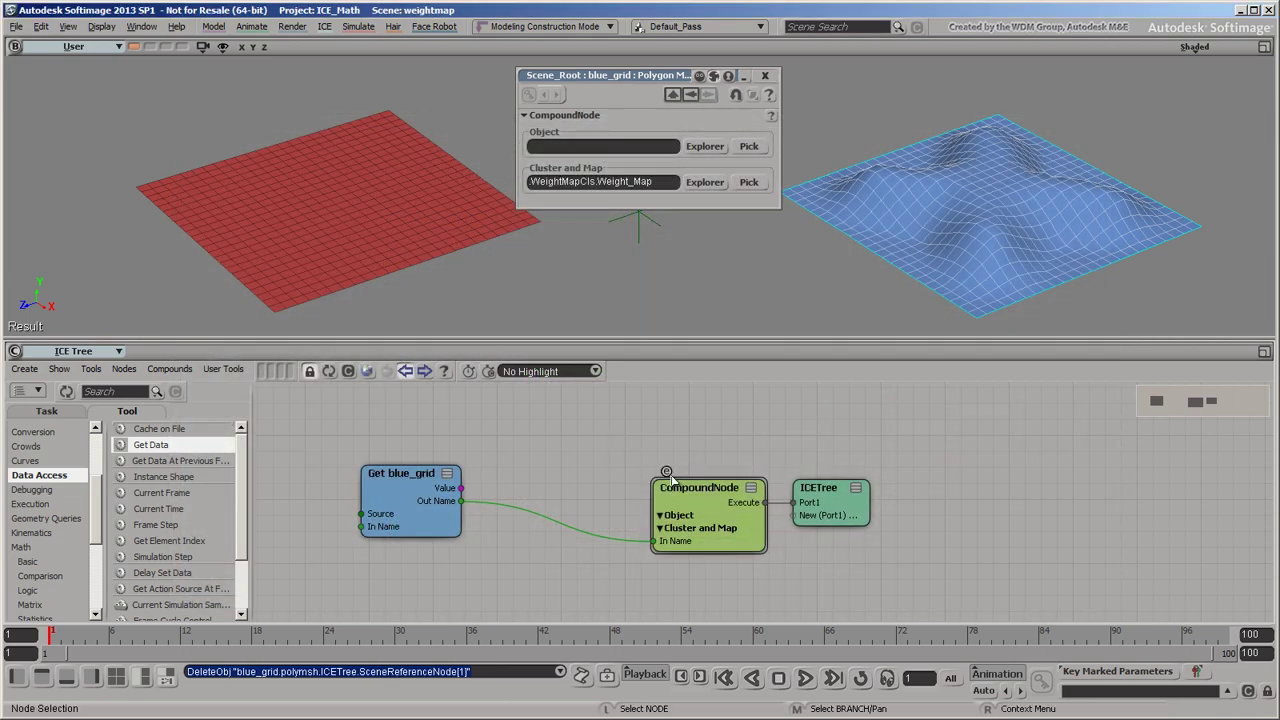
# Step: Open the compound, inspect the Get Data node linked to the In Name input, and return to the main tree
pyautogui.click(667, 472)
pyautogui.click(380, 411)
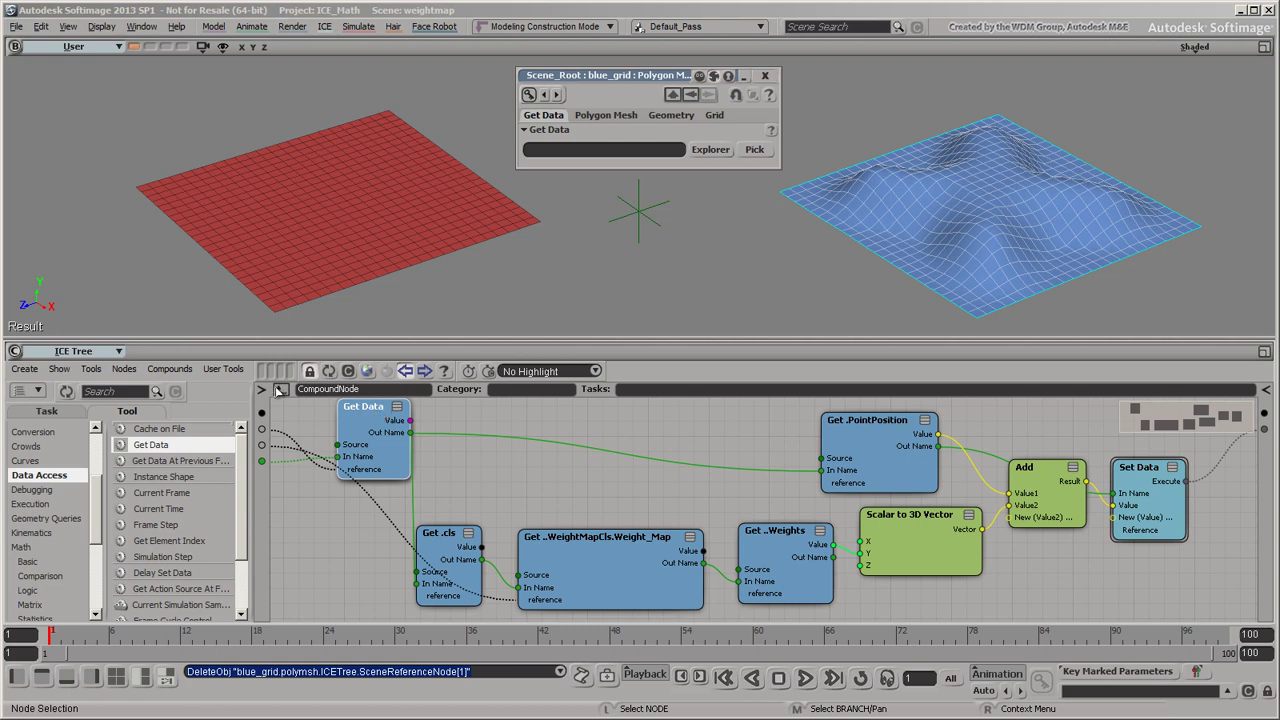
pyautogui.click(280, 389)
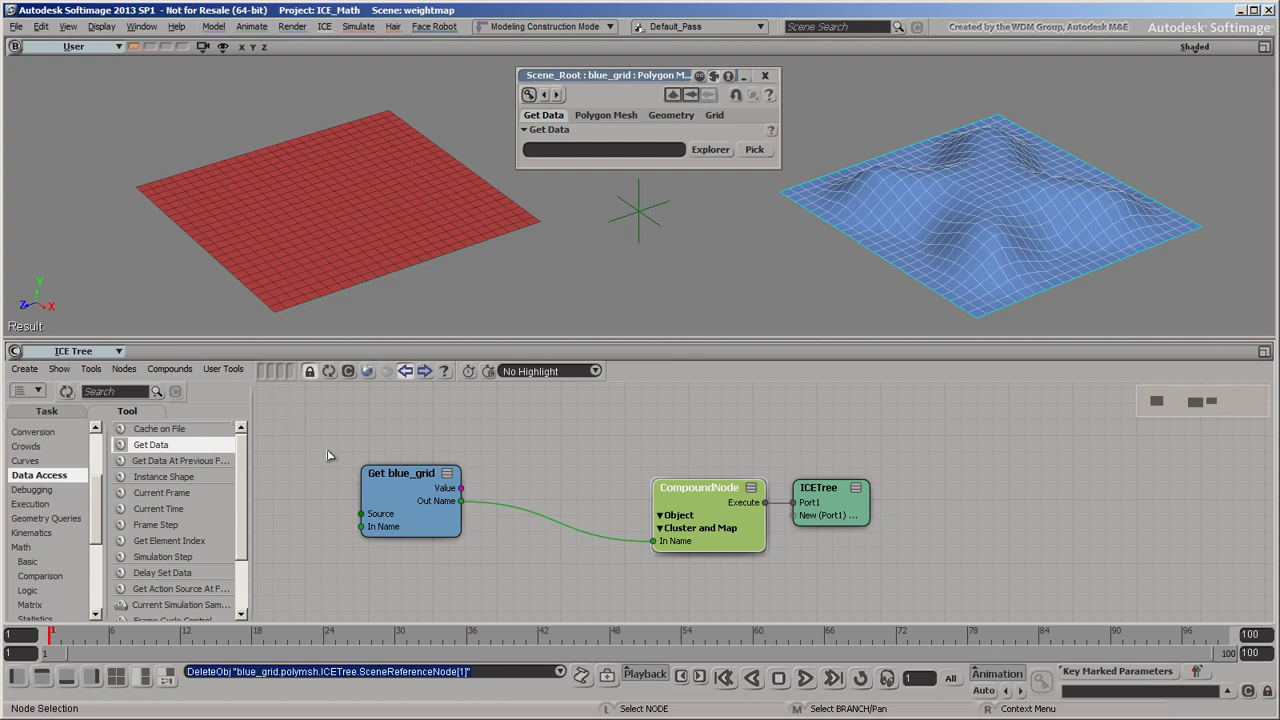
# Step: Set the reference of the Get blue_grid node outside the compound to self
pyautogui.moveTo(383, 479); pyautogui.dragTo(380, 477)
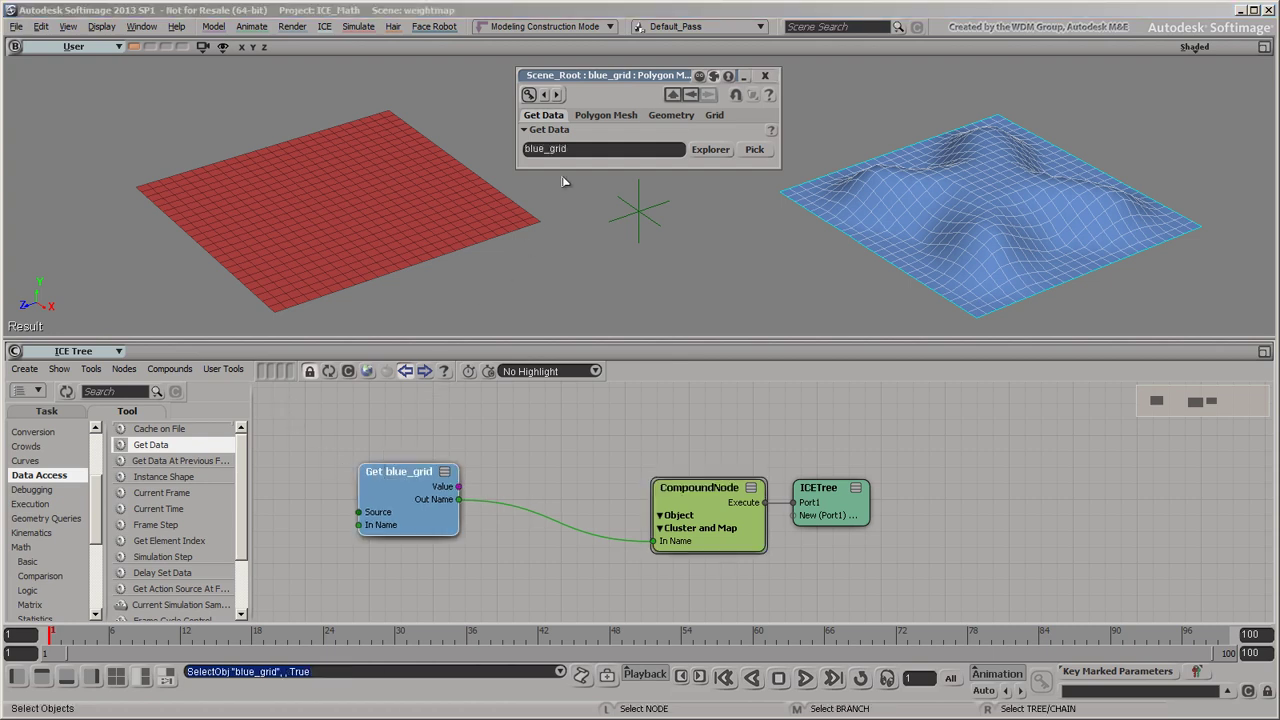
pyautogui.click(502, 247)
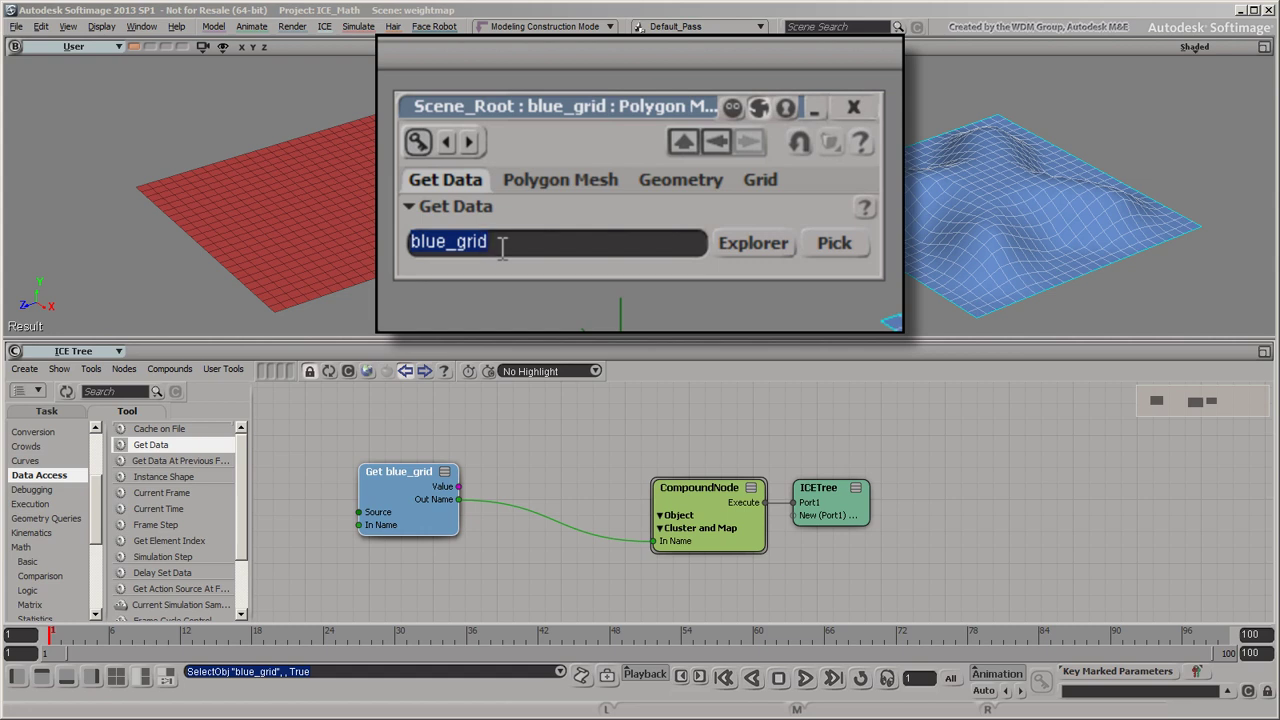
pyautogui.write('self')
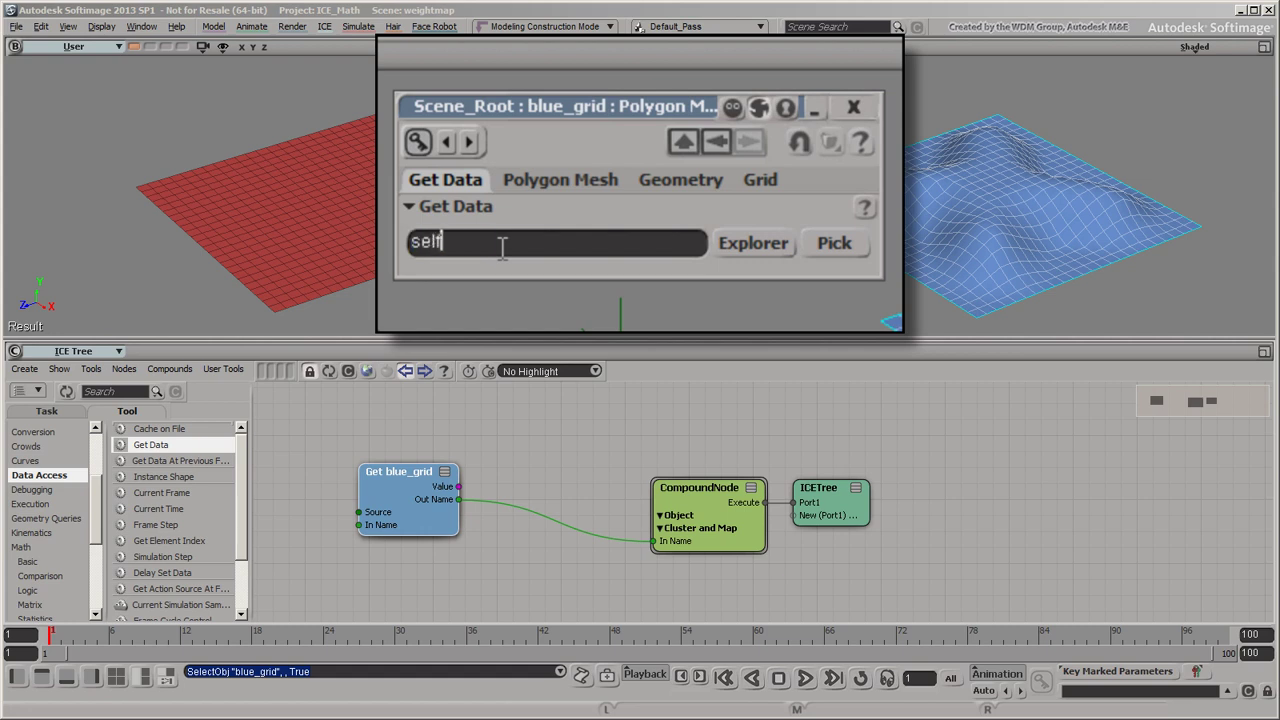
pyautogui.press('Return')
# Step: Change the Get Data node's reference to this and check which object owns the ICE tree
pyautogui.click(500, 247)
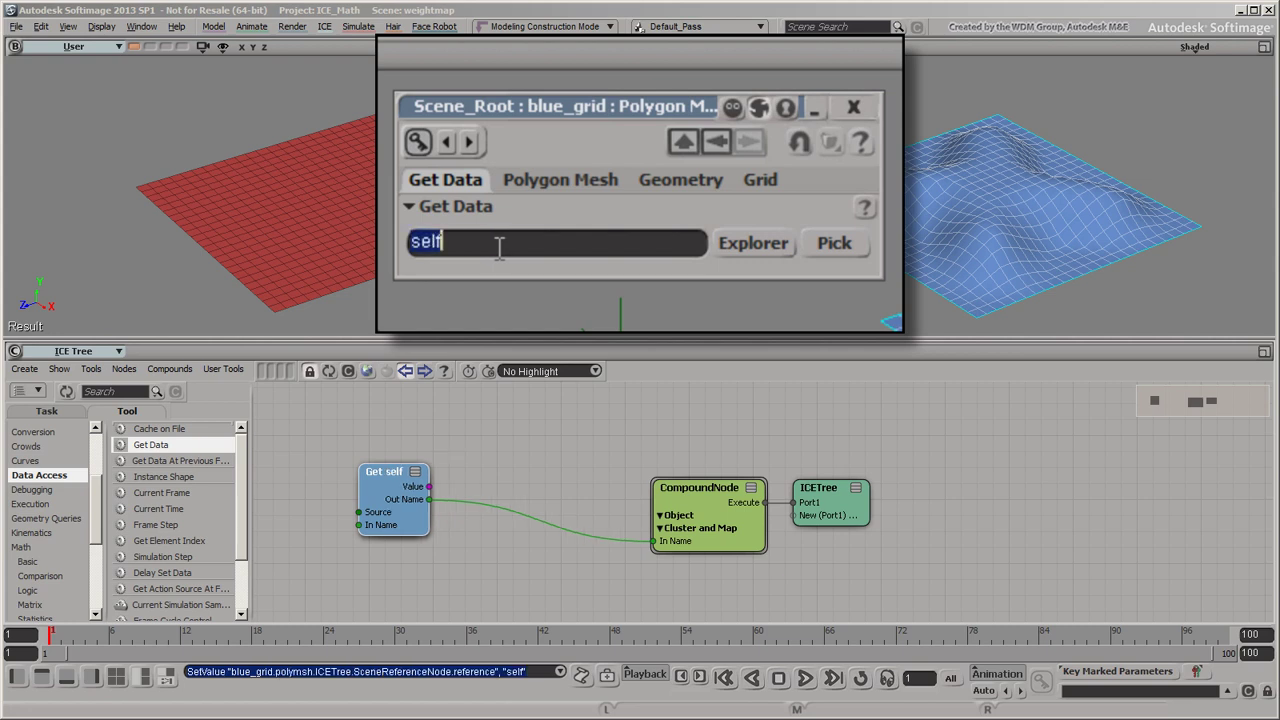
pyautogui.write('this')
pyautogui.press('Return')
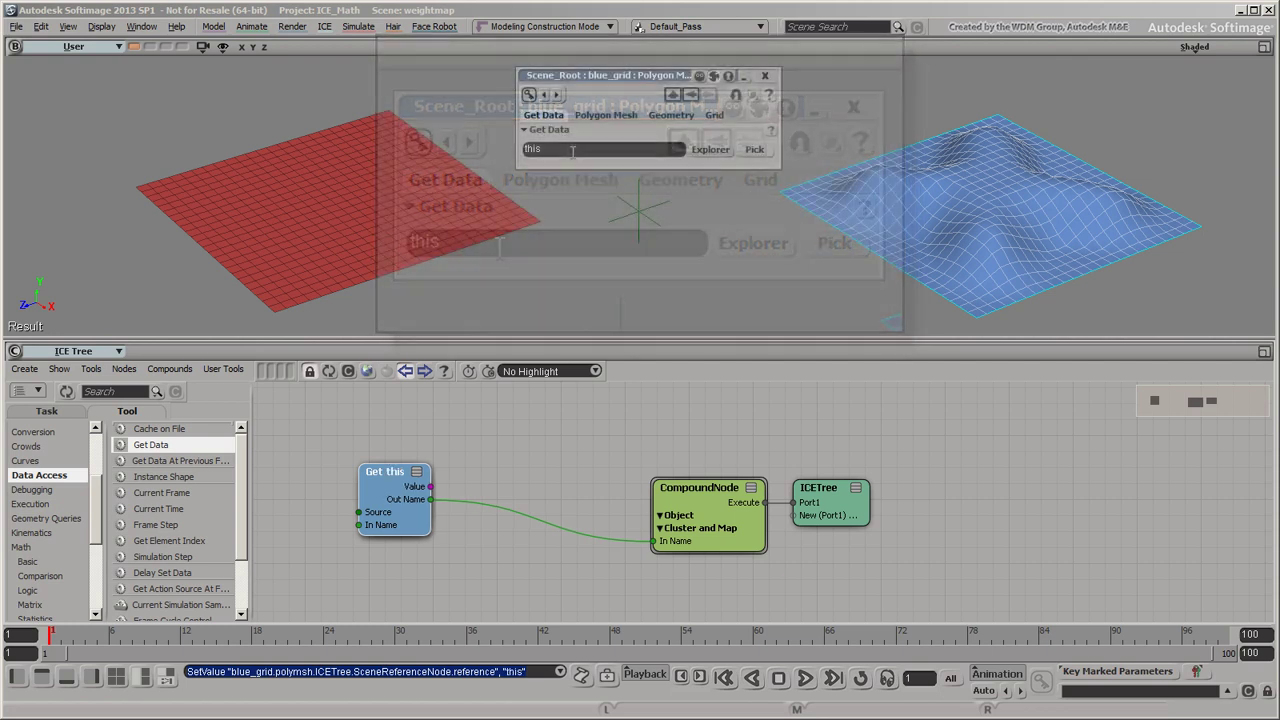
pyautogui.click(425, 372)
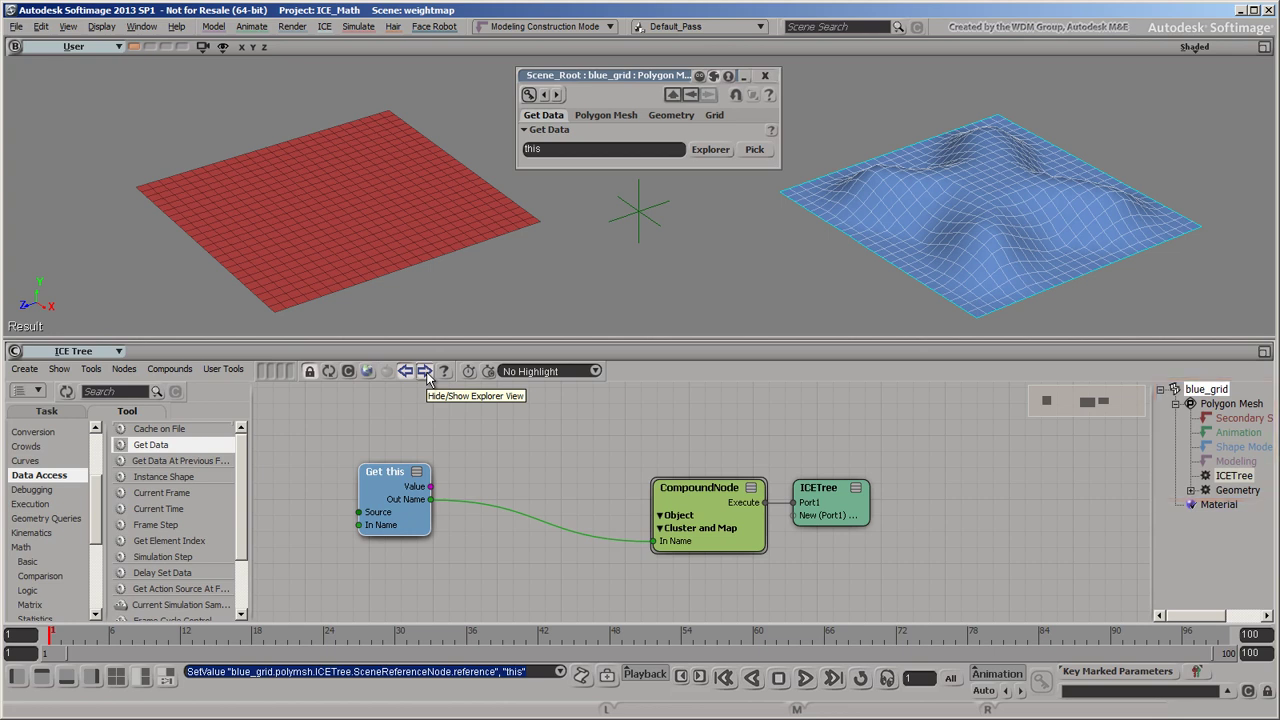
pyautogui.click(425, 372)
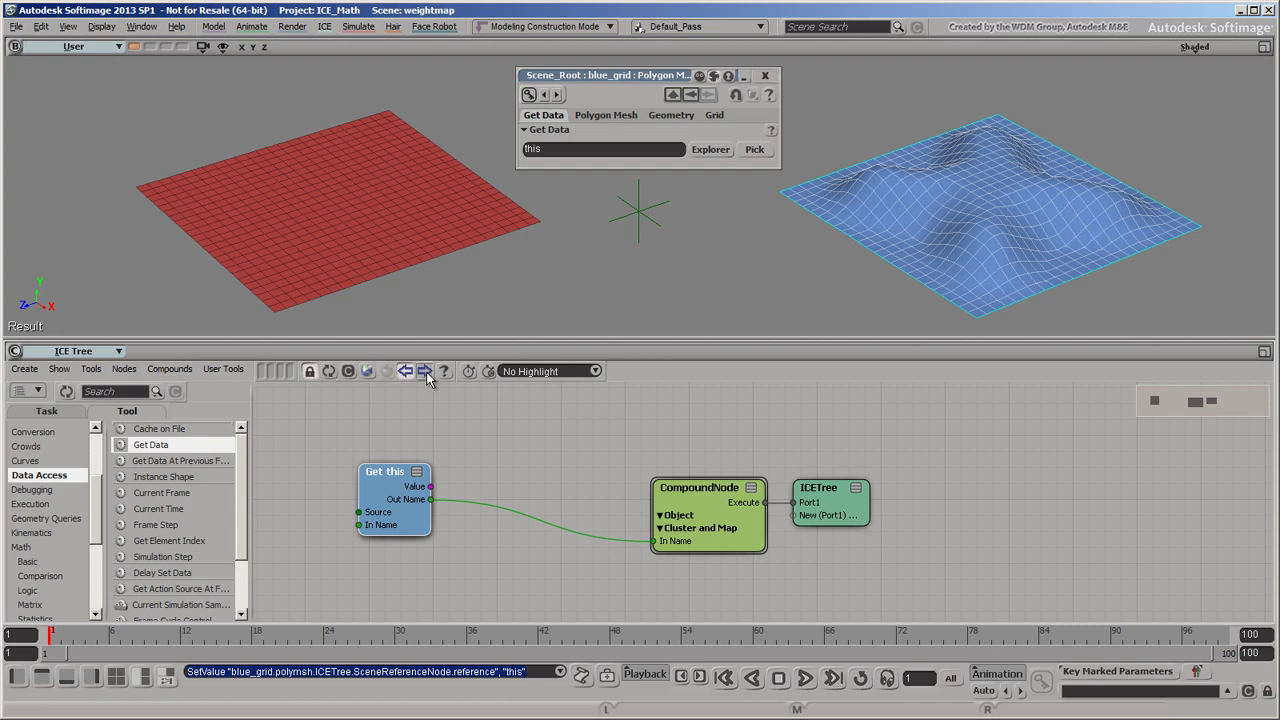
# Step: Set the Get Data node's reference to red_grid and move the node closer to the compound
pyautogui.doubleClick(559, 152)
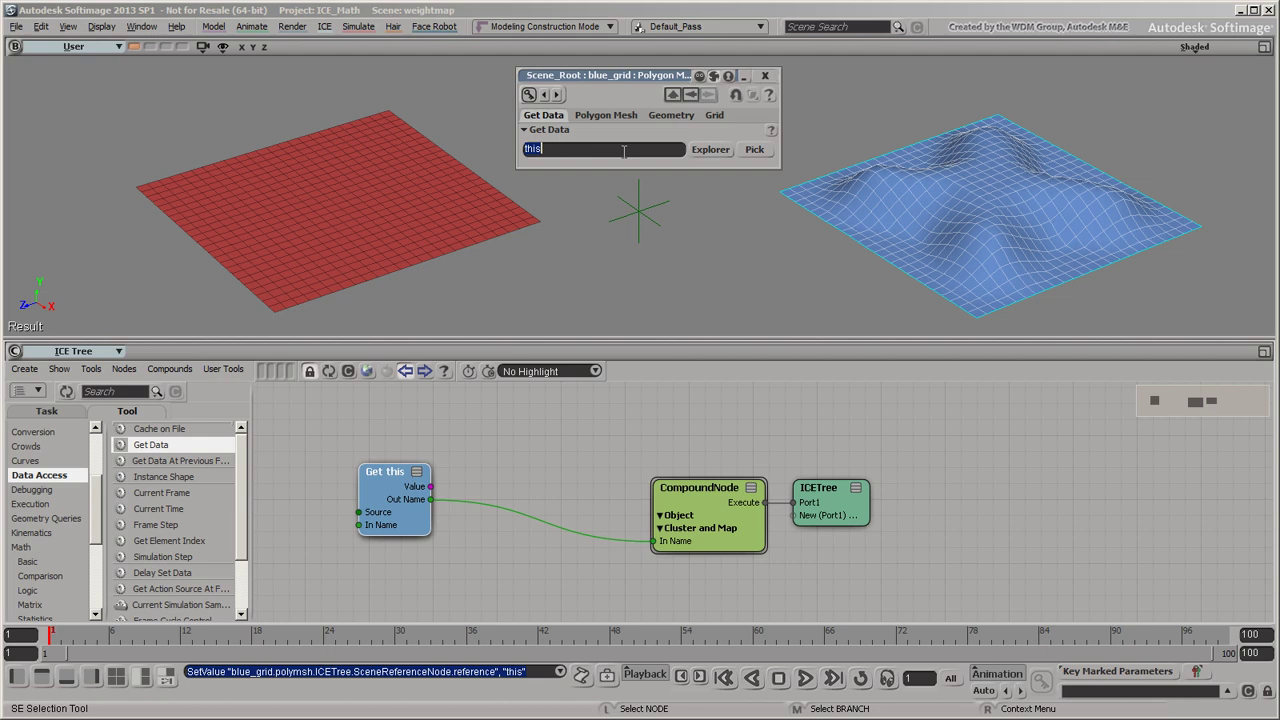
pyautogui.write('red_grid')
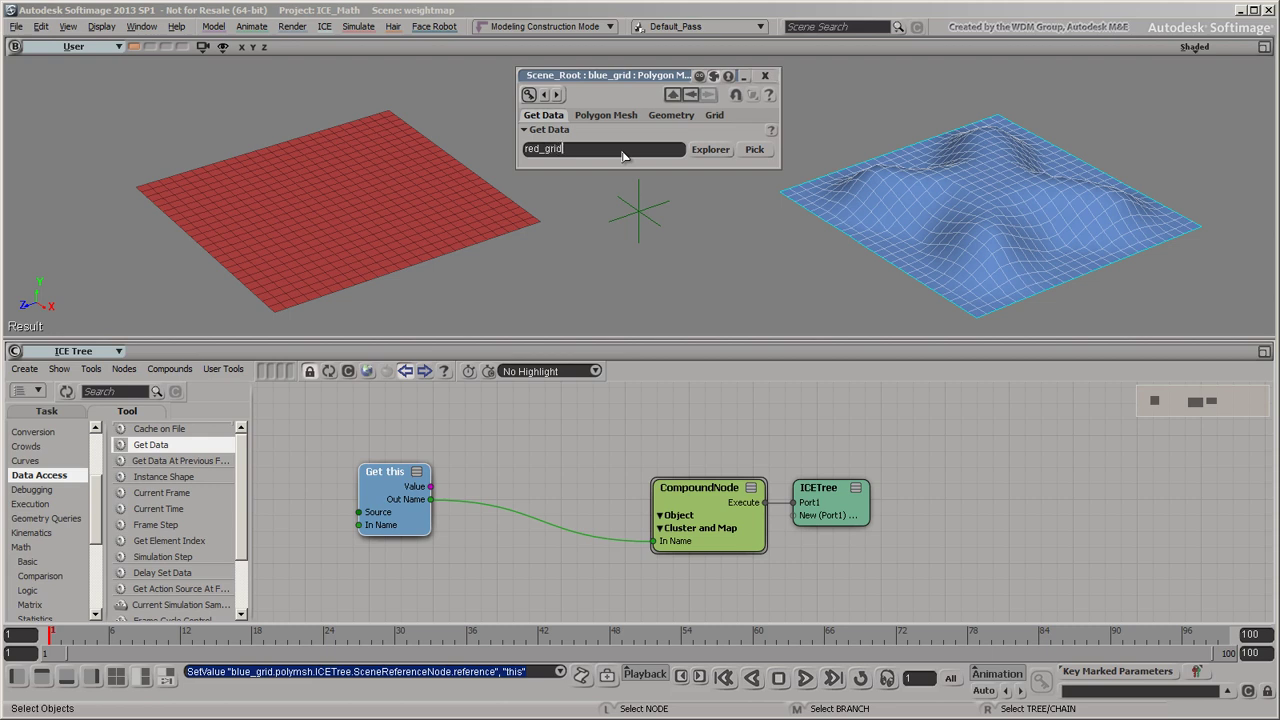
pyautogui.press('Return')
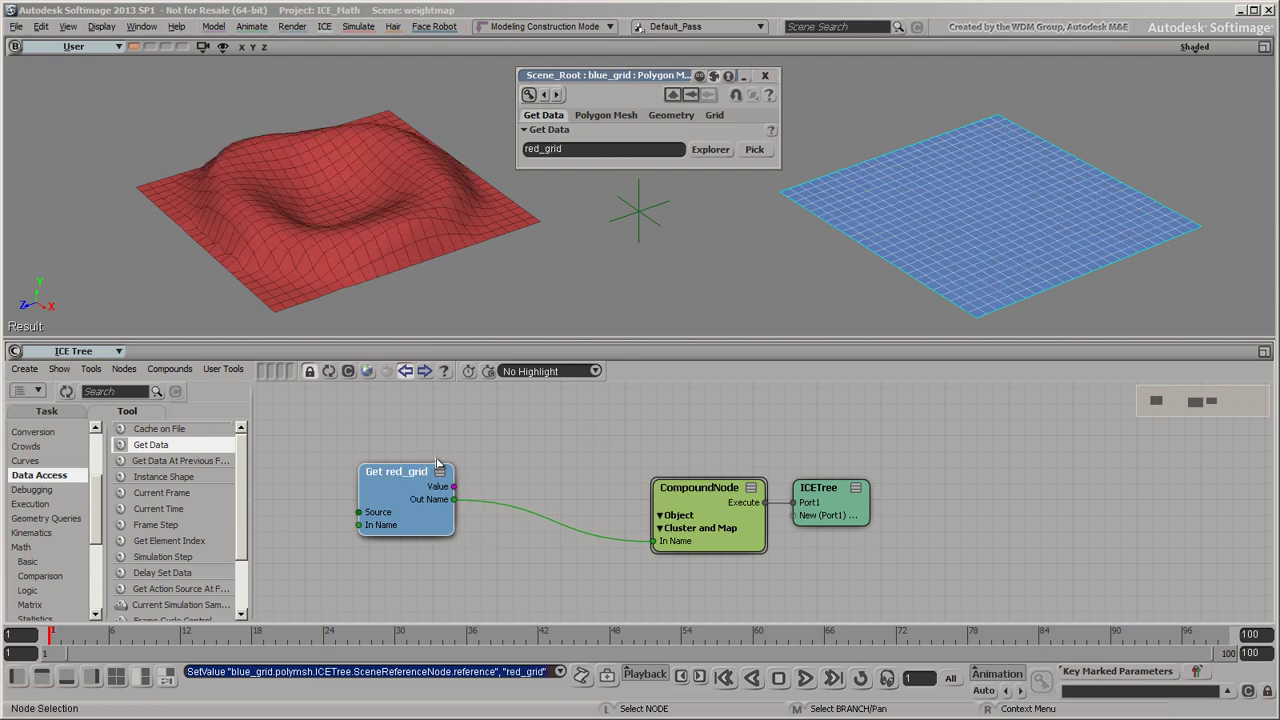
pyautogui.moveTo(402, 478); pyautogui.dragTo(532, 484)
# Step: Add a separate Get Data node to the tree and set its reference to this_parent
pyautogui.moveTo(436, 464); pyautogui.dragTo(634, 462, button='middle')
pyautogui.moveTo(188, 443); pyautogui.dragTo(362, 476)
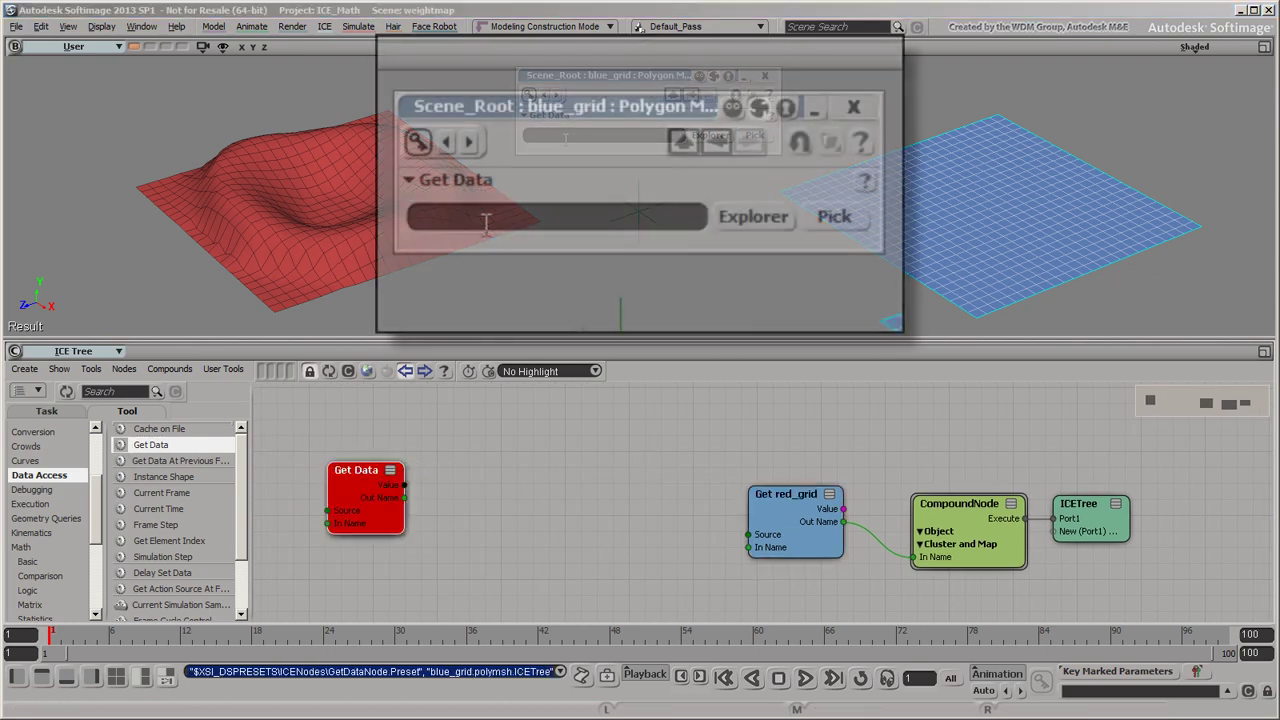
pyautogui.write('this_parent')
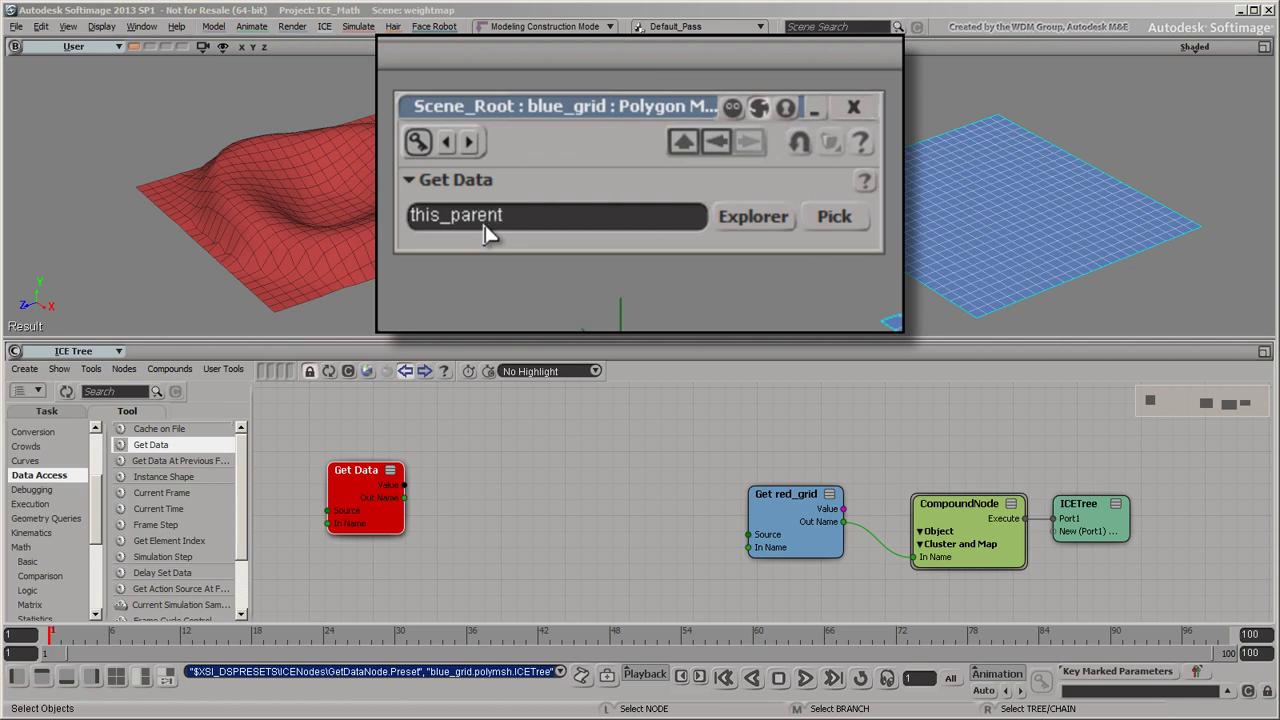
pyautogui.press('Return')
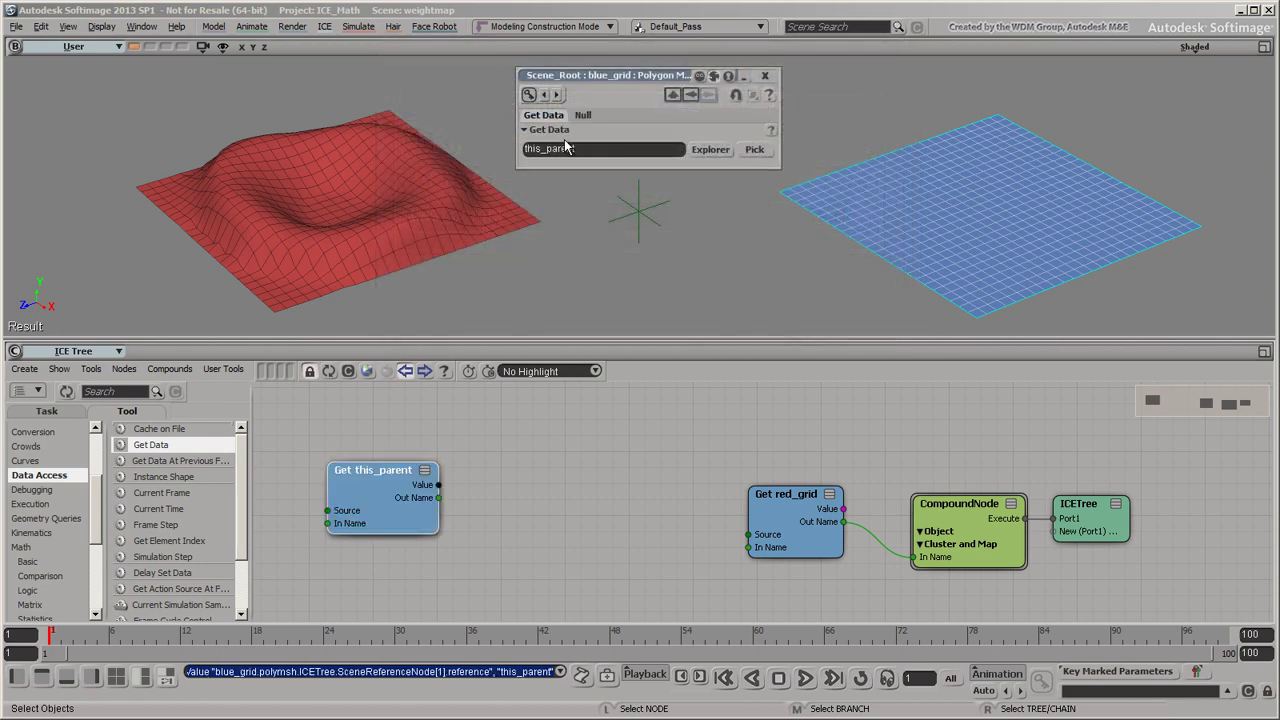
# Step: Add another Get Data node fed by this_parent's Out Name and have it read the parent's Global Transform
pyautogui.moveTo(150, 444); pyautogui.dragTo(489, 523)
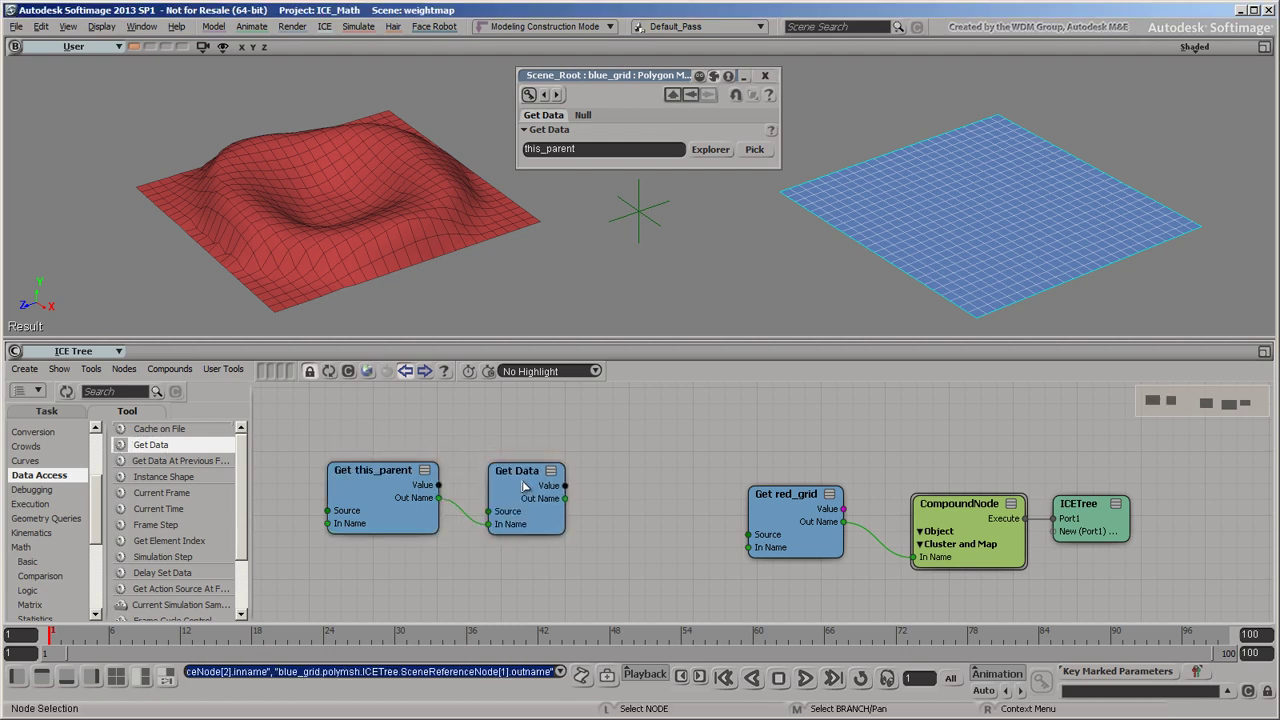
pyautogui.doubleClick(524, 486)
pyautogui.click(724, 150)
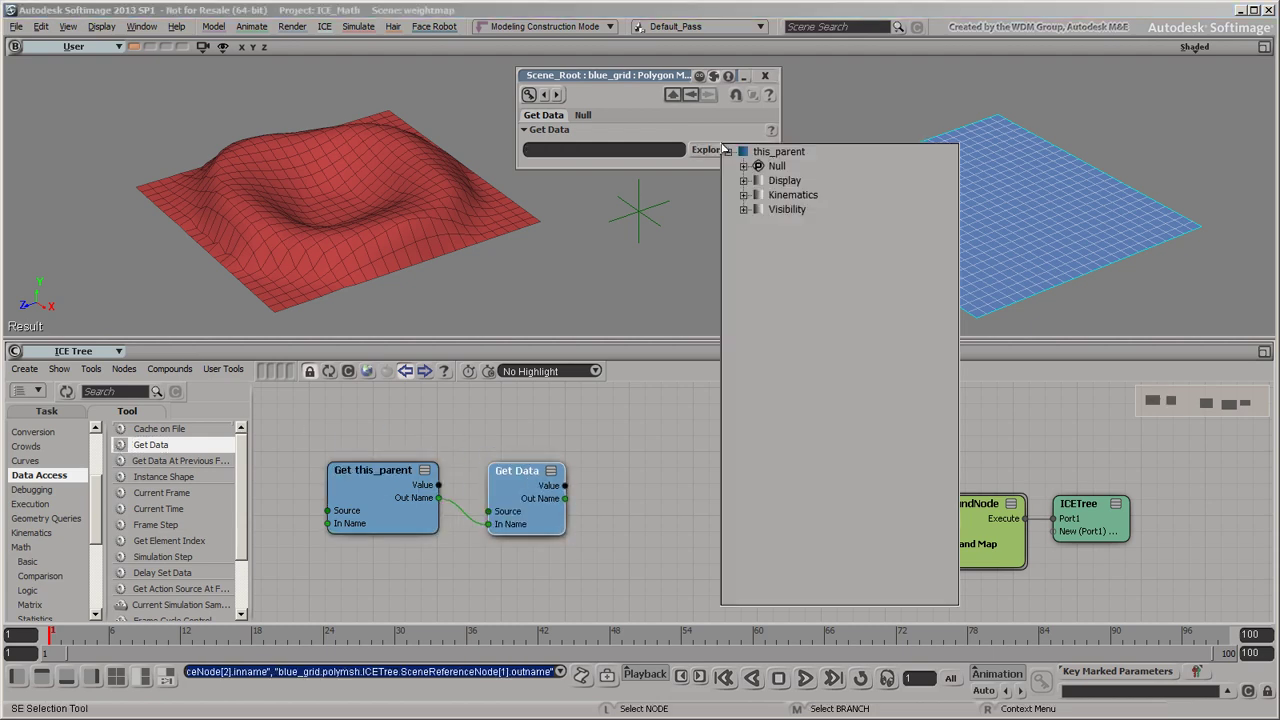
pyautogui.click(743, 195)
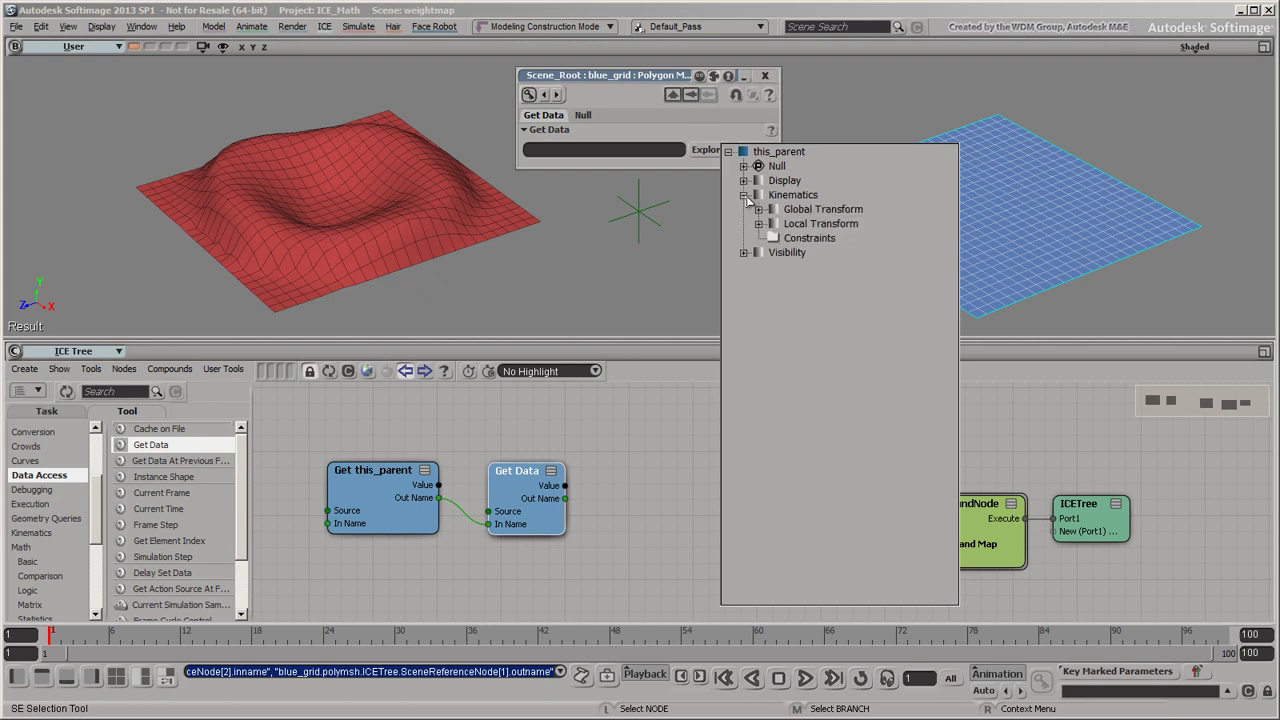
pyautogui.click(806, 214)
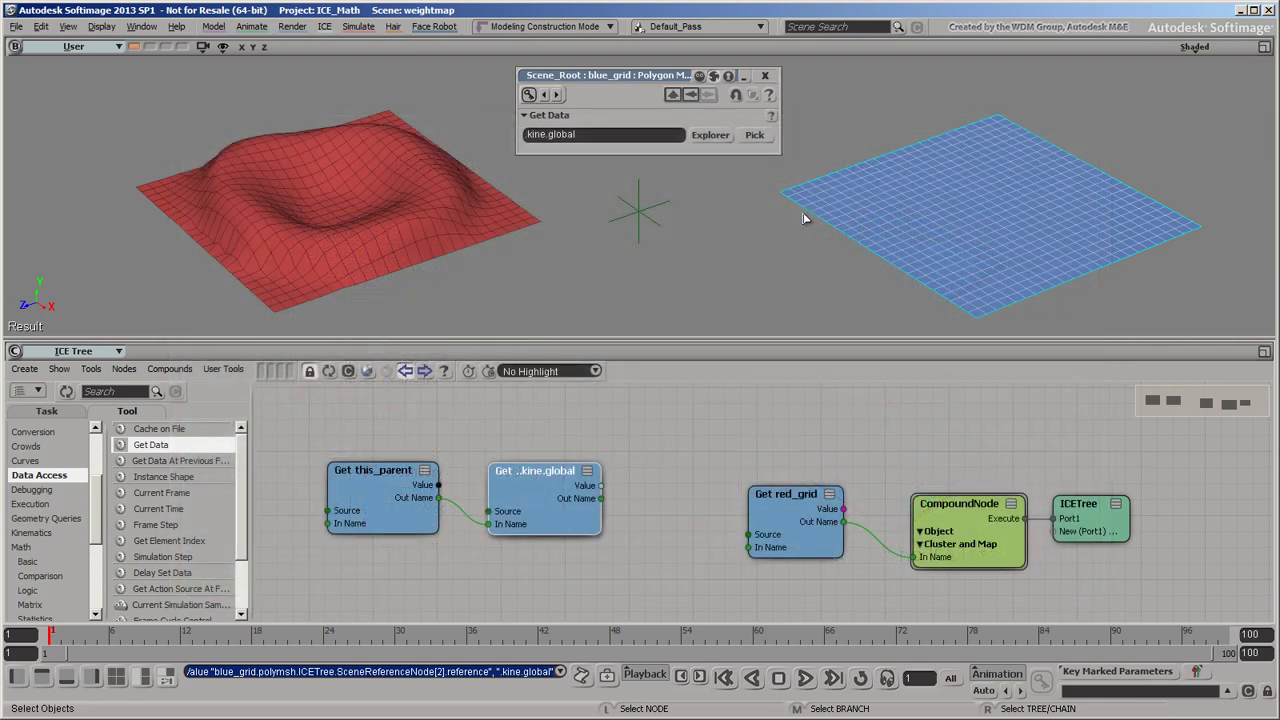
# Step: Parent the null and its hierarchy under the Fluffy model in the scene explorer
pyautogui.press('8')
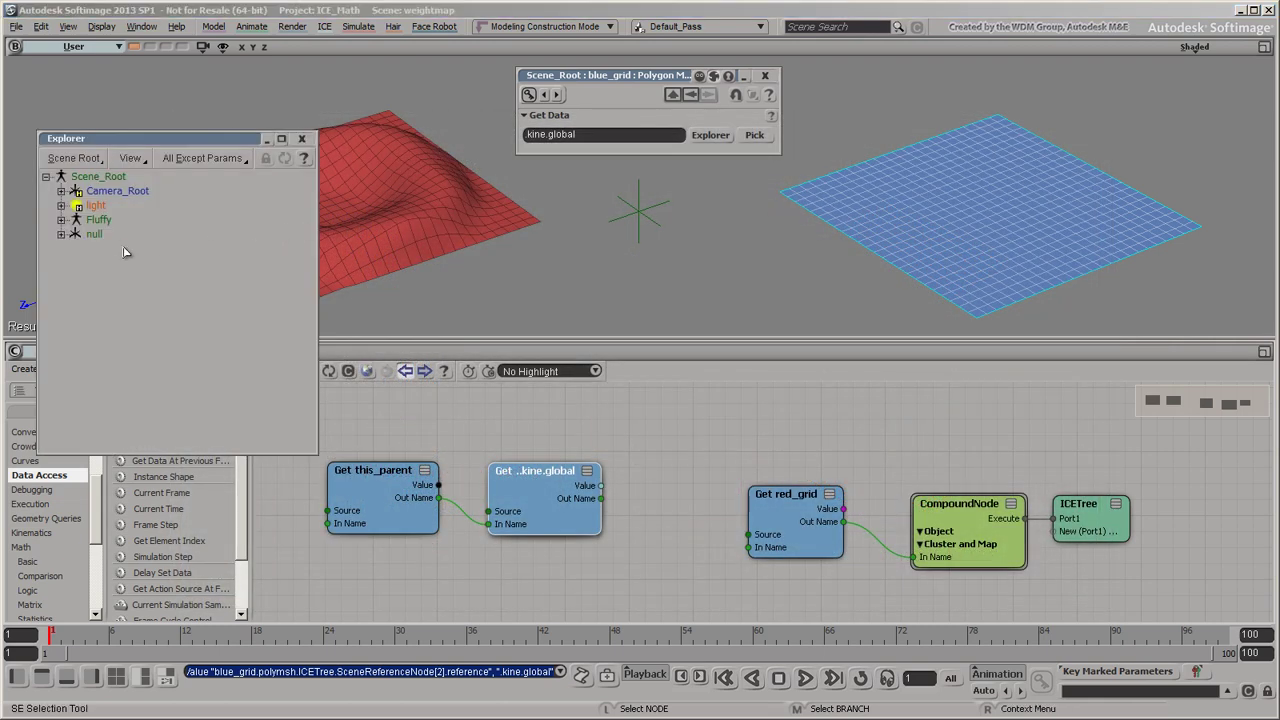
pyautogui.moveTo(95, 240); pyautogui.dragTo(98, 224)
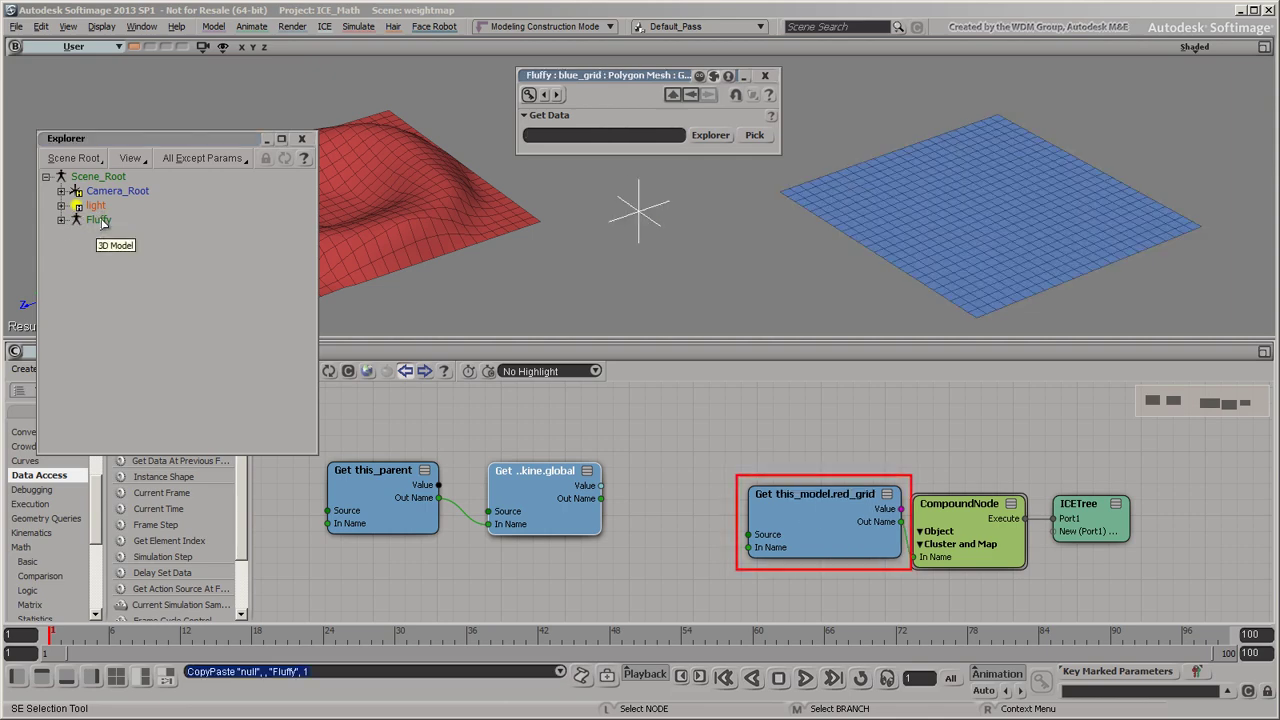
pyautogui.click(303, 140)
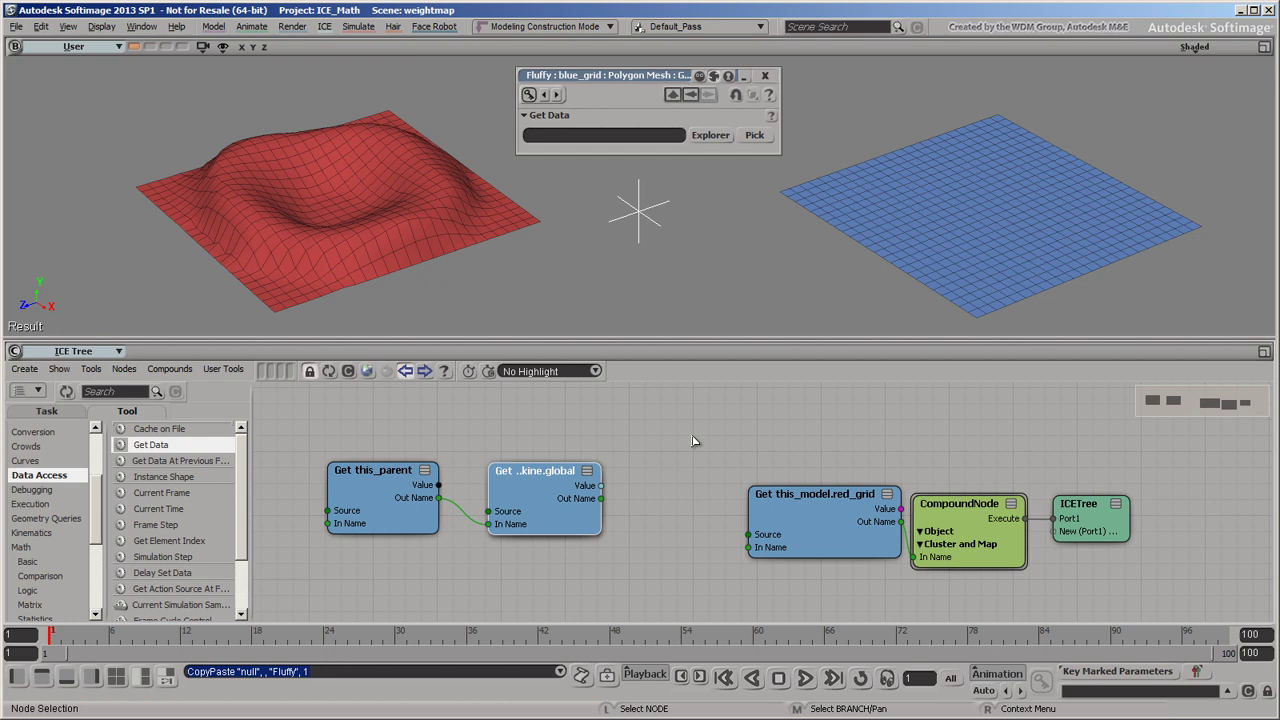
# Step: Try shortening the Get this_model.red_grid node's reference to .red_grid
pyautogui.click(797, 502)
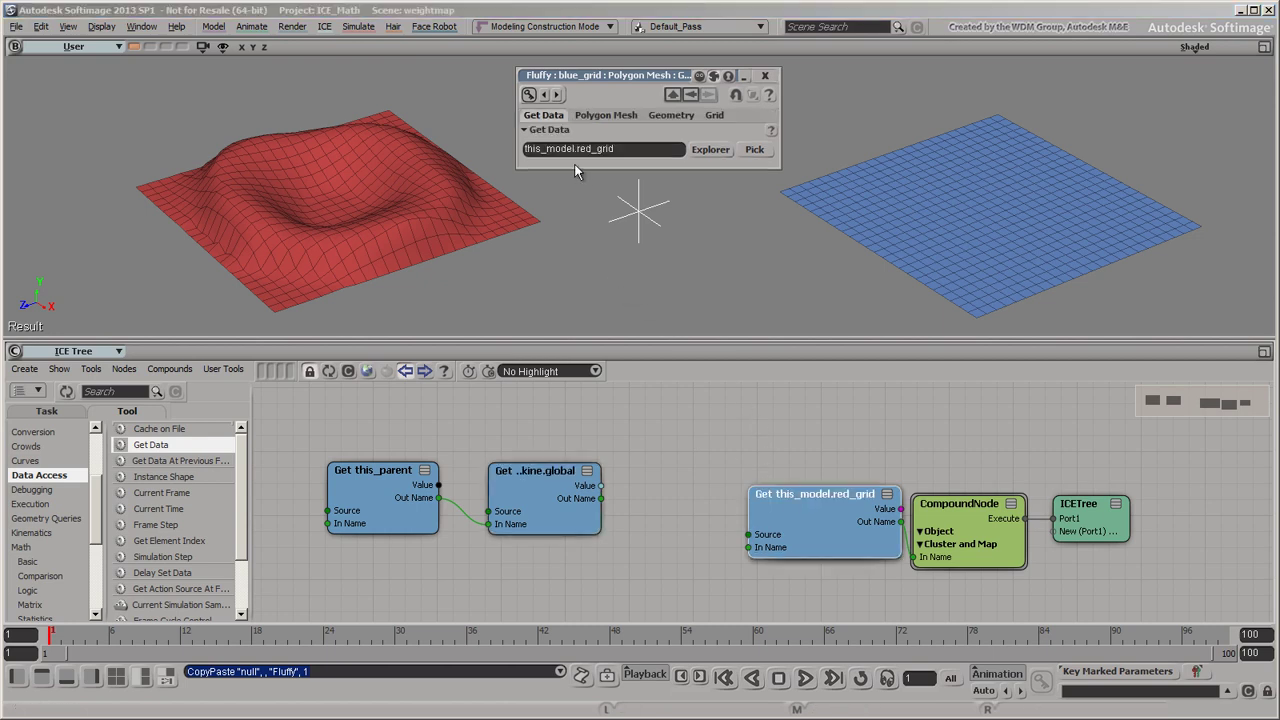
pyautogui.moveTo(633, 248); pyautogui.dragTo(541, 244)
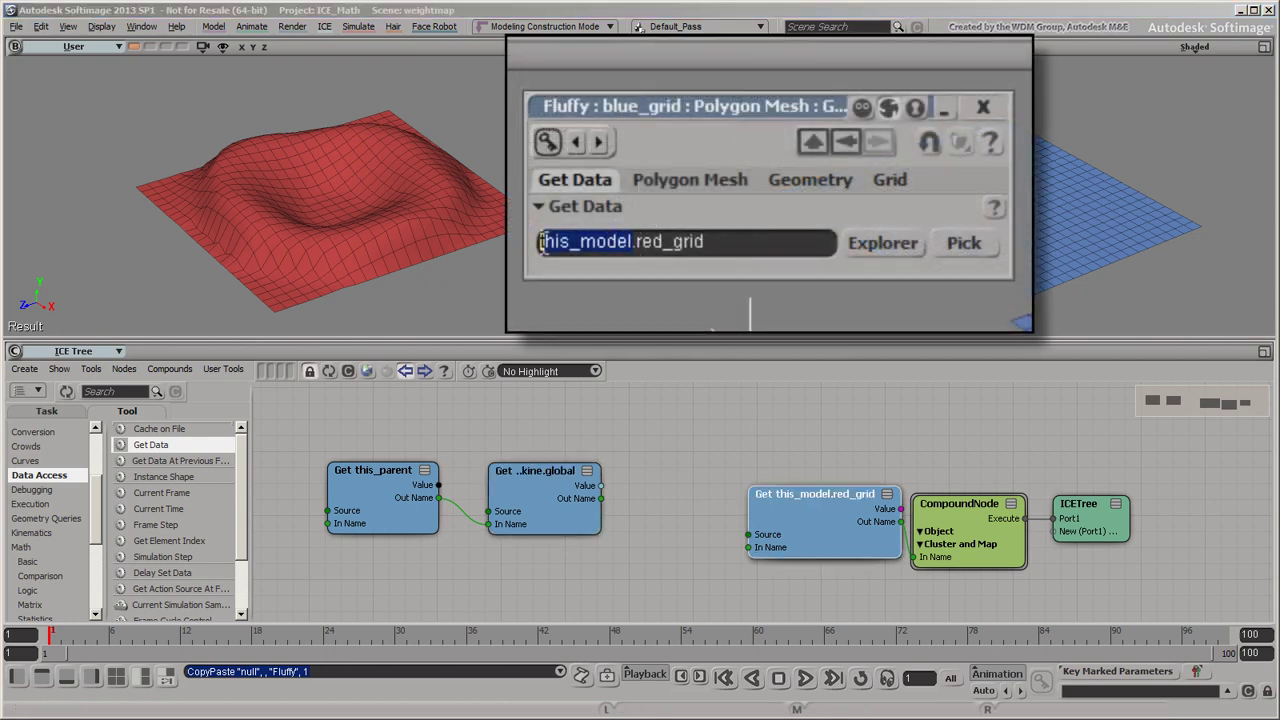
pyautogui.press('BackSpace')
pyautogui.write('.')
pyautogui.press('Return')
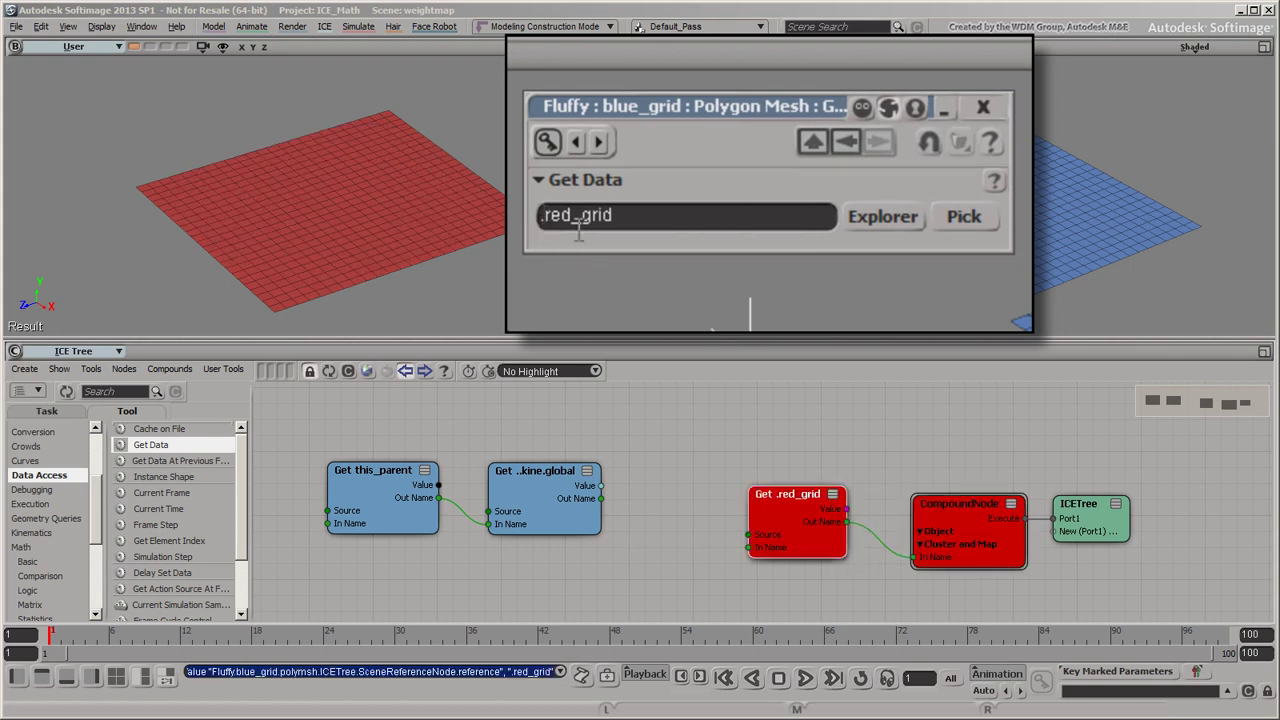
# Step: Set the node's reference to the explicit model path Fluffy.red_grid
pyautogui.press('BackSpace')
pyautogui.write('Fluffy')
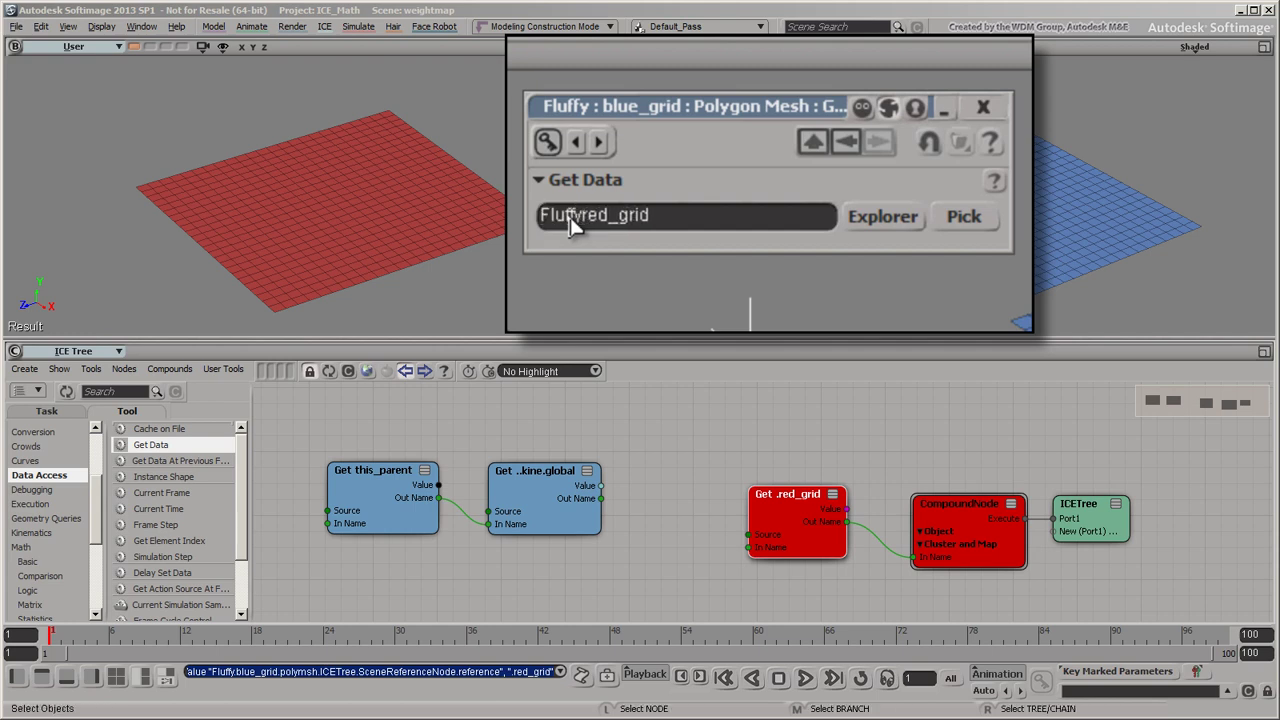
pyautogui.write('.')
pyautogui.press('Return')
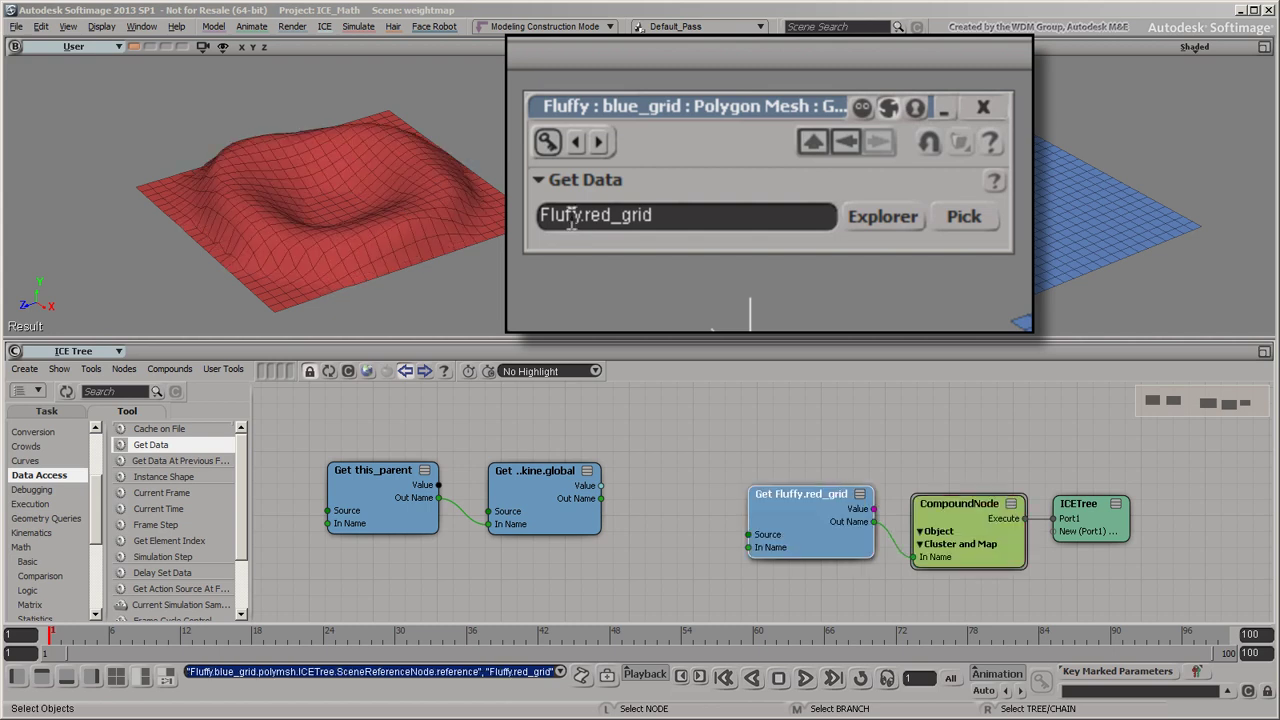
# Step: Replace the model name in the Get Fluffy.red_grid node's reference with the token, making it this_model.red_grid
pyautogui.hotkey('shift', 'Left')
pyautogui.hotkey('shift', 'Left')
pyautogui.hotkey('shift', 'Left')
pyautogui.hotkey('shift', 'Left')
pyautogui.hotkey('shift', 'Left')
pyautogui.hotkey('shift', 'Left')
pyautogui.hotkey('shift', 'Left')
pyautogui.press('BackSpace')
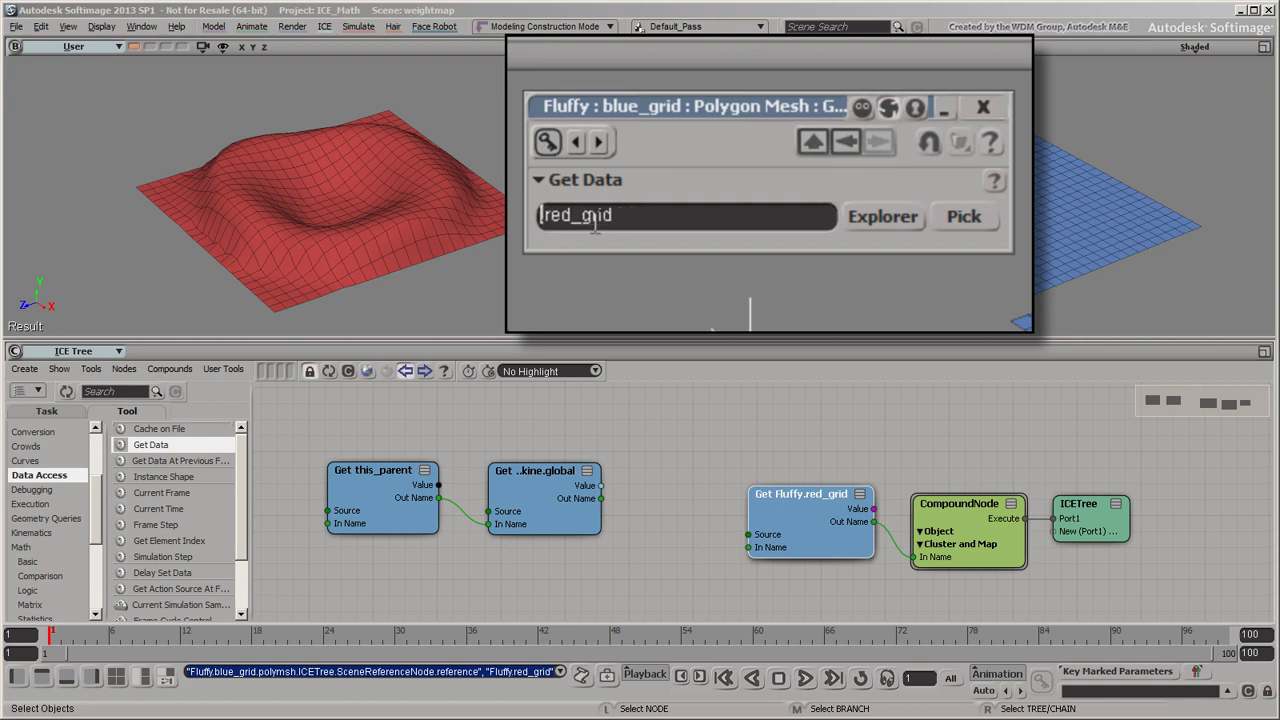
pyautogui.write('this_model.')
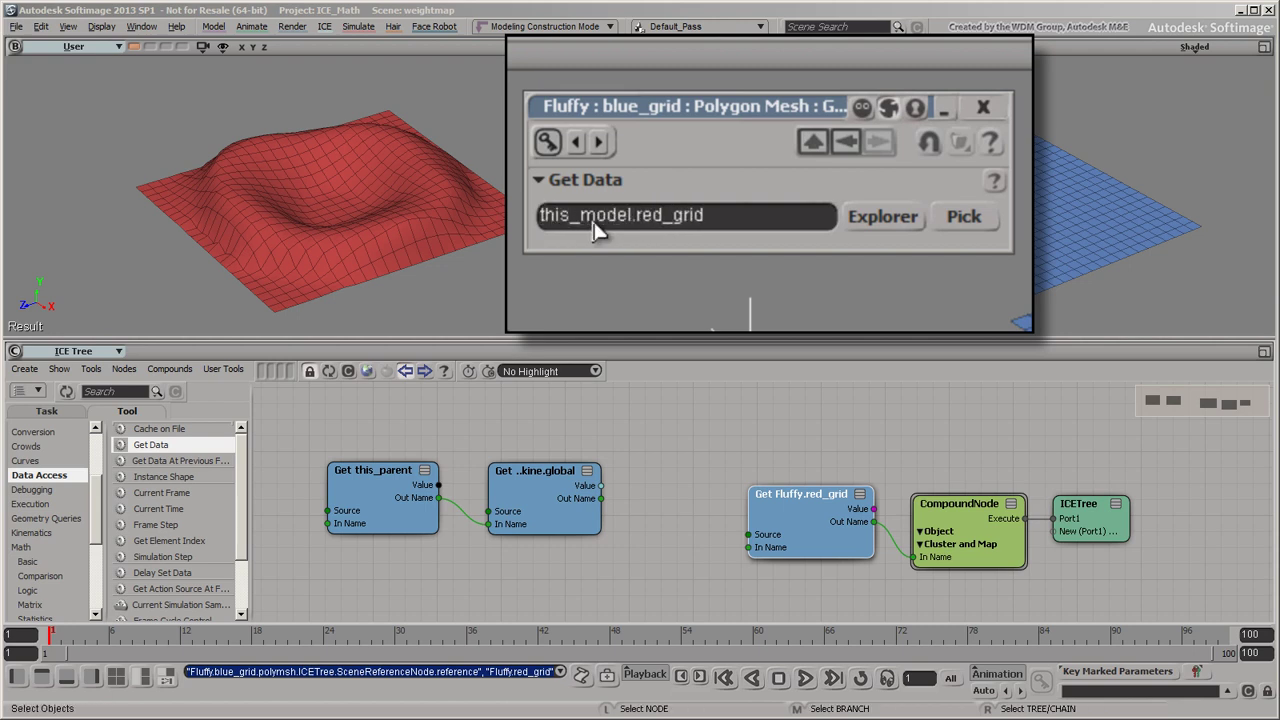
pyautogui.press('Return')
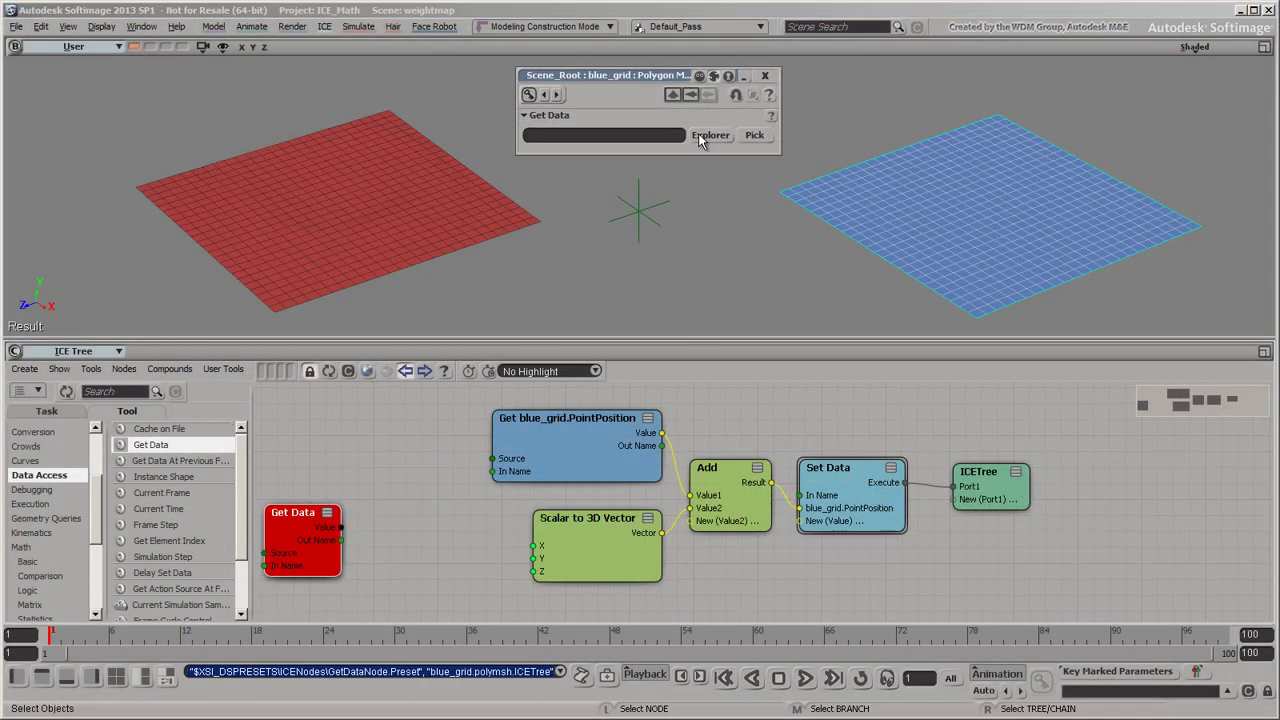
# Step: Point the empty Get Data node to the Weights attribute of Weight_Map in blue_grid's WeightMapCls cluster
pyautogui.click(706, 135)
pyautogui.click(728, 199)
pyautogui.click(743, 271)
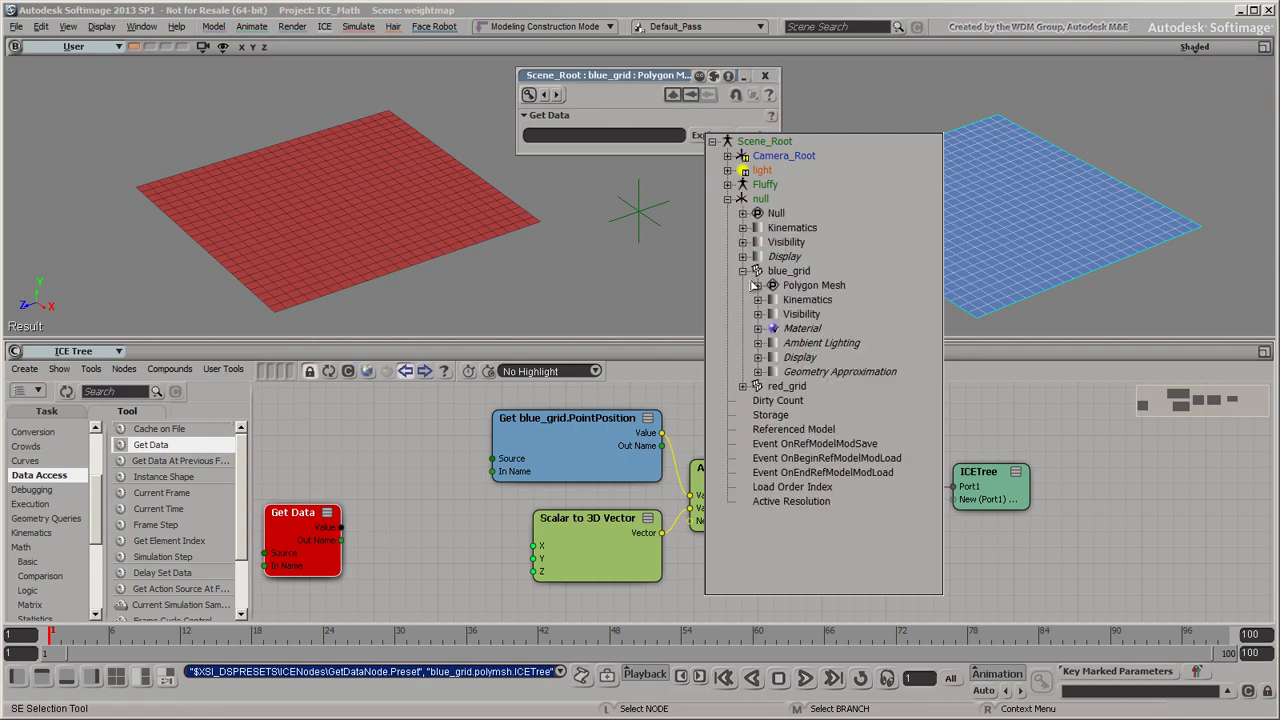
pyautogui.click(757, 285)
pyautogui.click(773, 156)
pyautogui.click(788, 170)
pyautogui.click(806, 228)
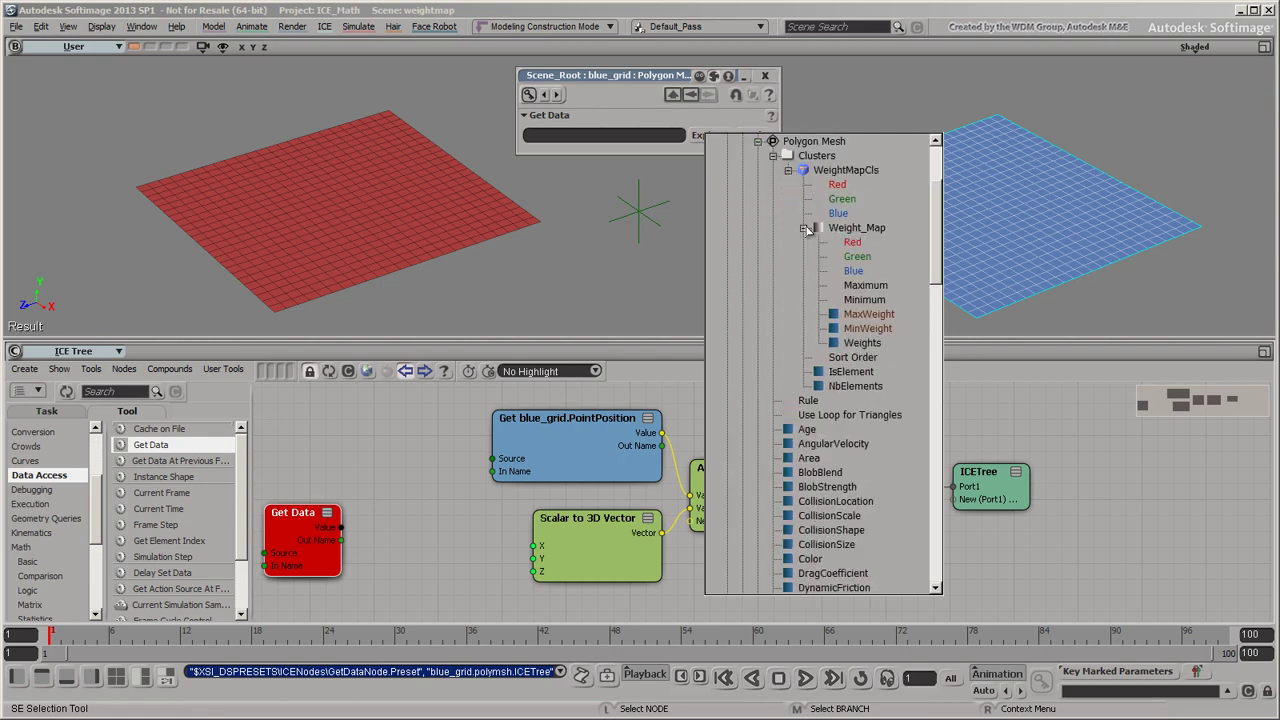
pyautogui.click(862, 342)
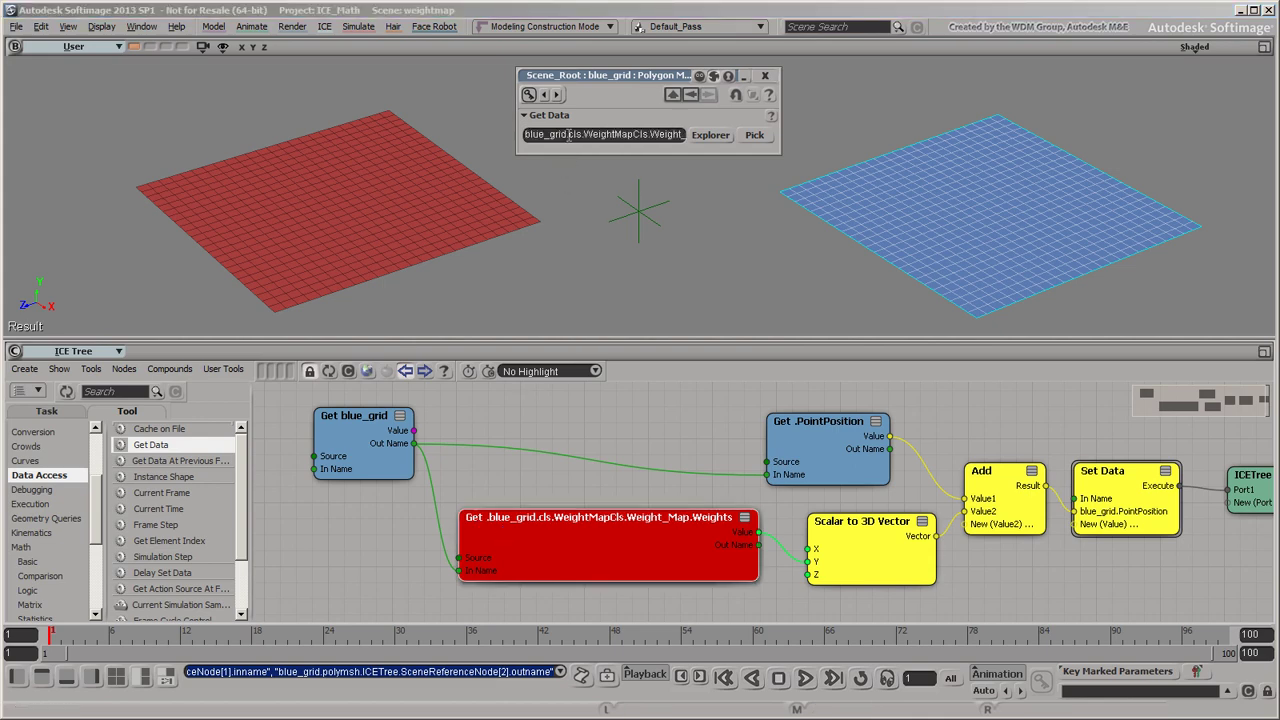
# Step: Strip blue_grid from the weight map and Set Data references, and feed Get blue_grid's Out Name into Set Data's In Name
pyautogui.doubleClick(573, 135)
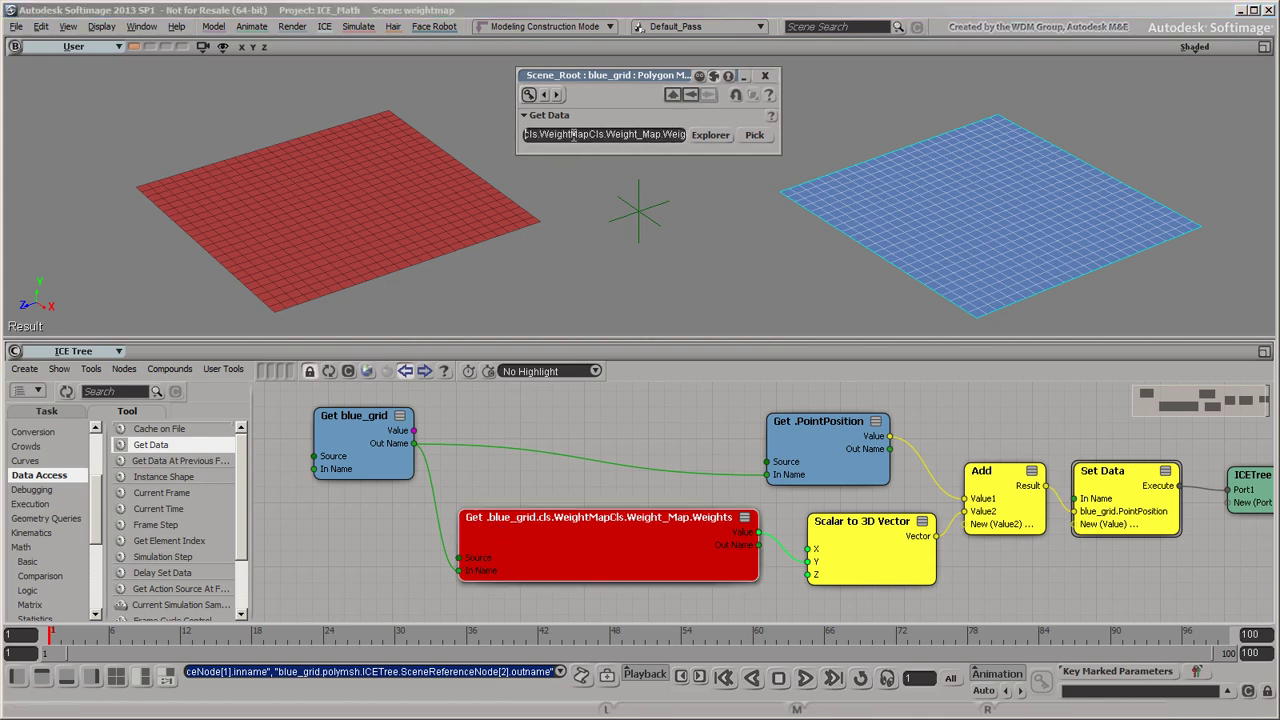
pyautogui.press('Return')
pyautogui.moveTo(412, 443); pyautogui.dragTo(966, 498)
pyautogui.click(1107, 484)
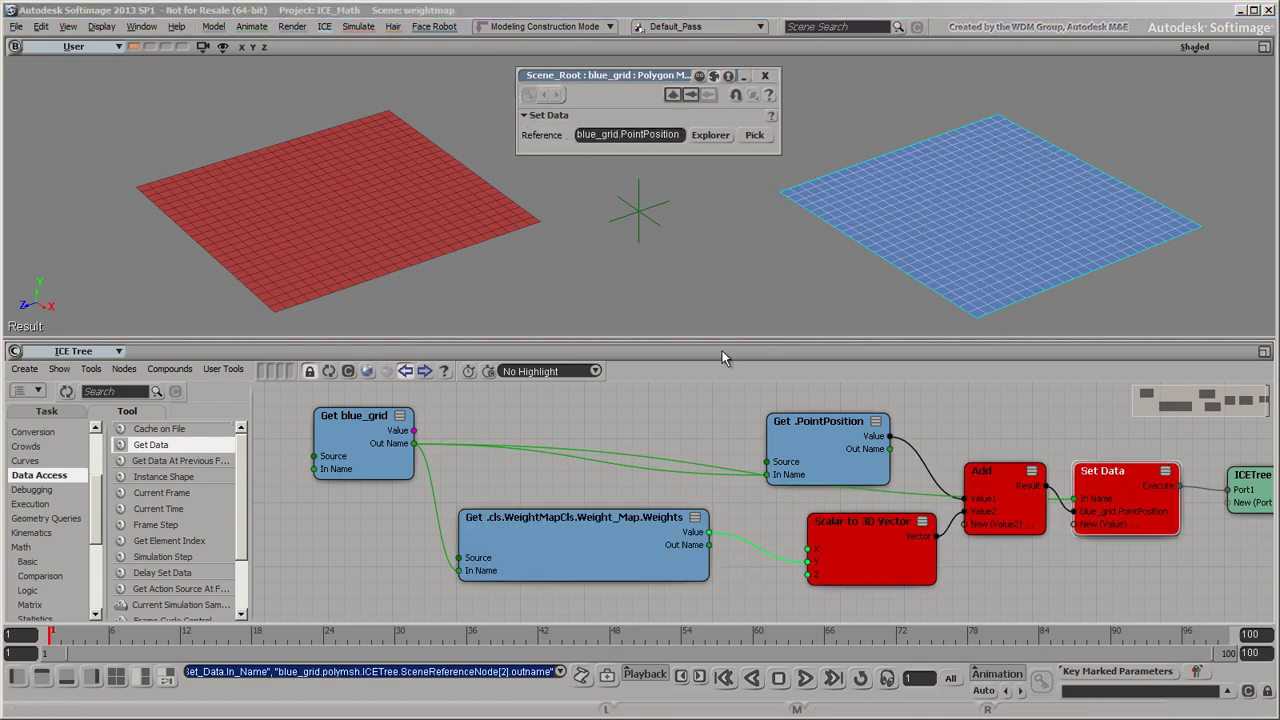
pyautogui.doubleClick(623, 135)
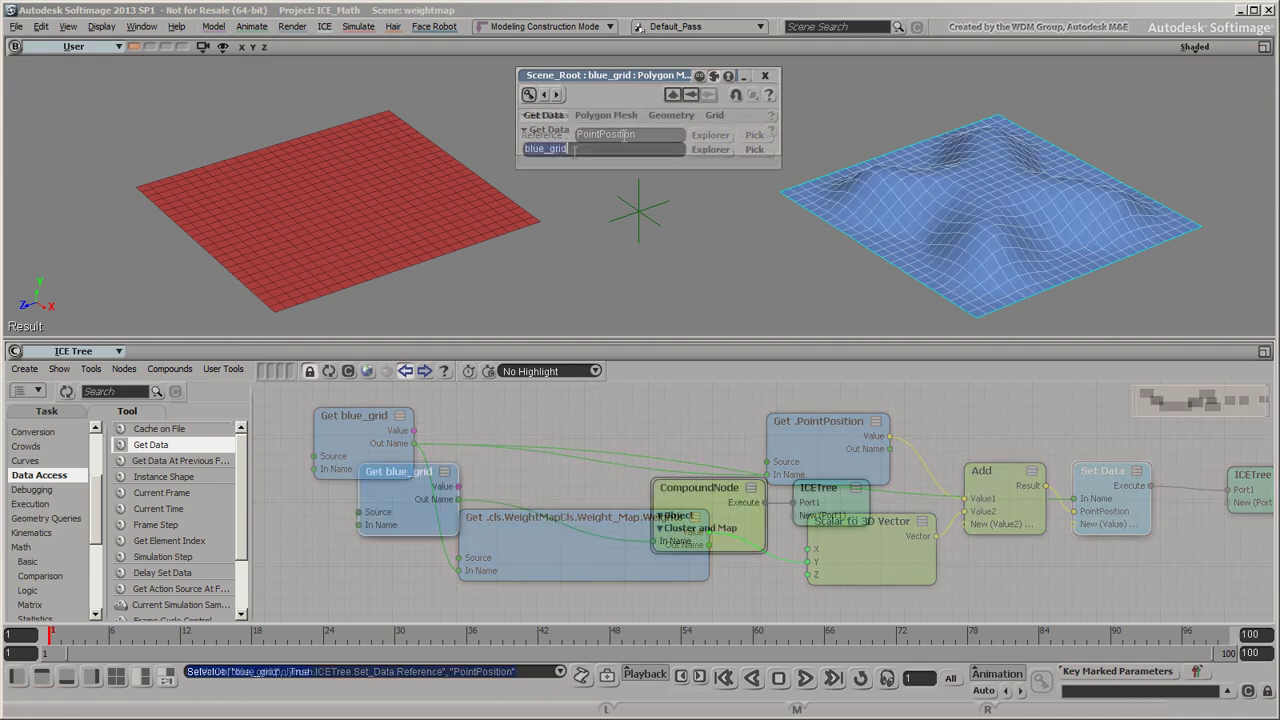
# Step: Set the reference of the Get blue_grid node feeding the compound to self
pyautogui.click(574, 149)
pyautogui.write('self')
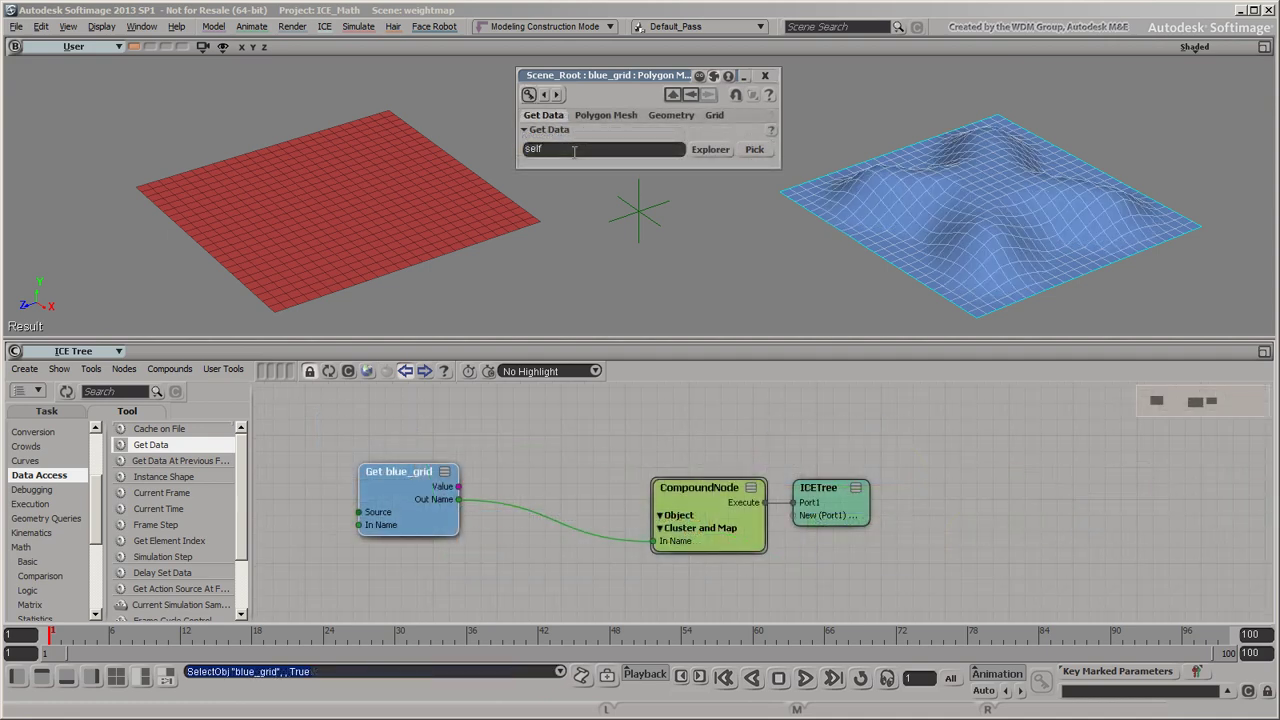
pyautogui.press('Return')
pyautogui.doubleClick(574, 150)
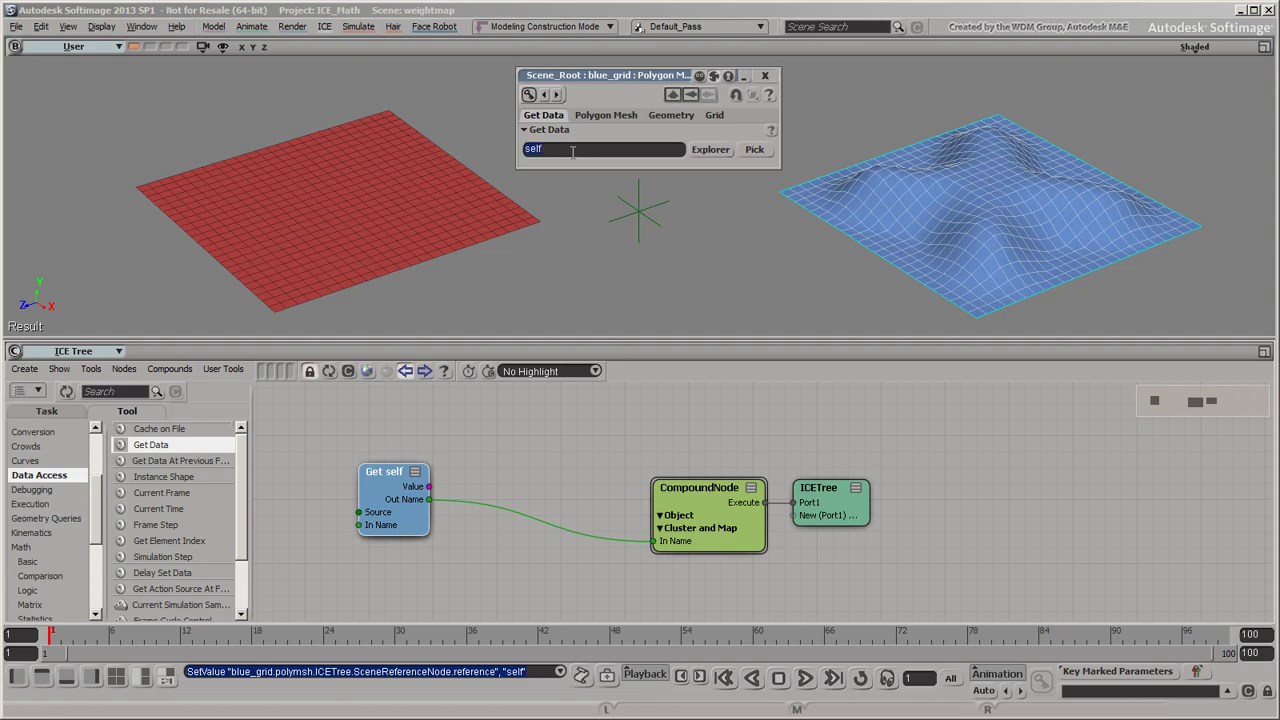